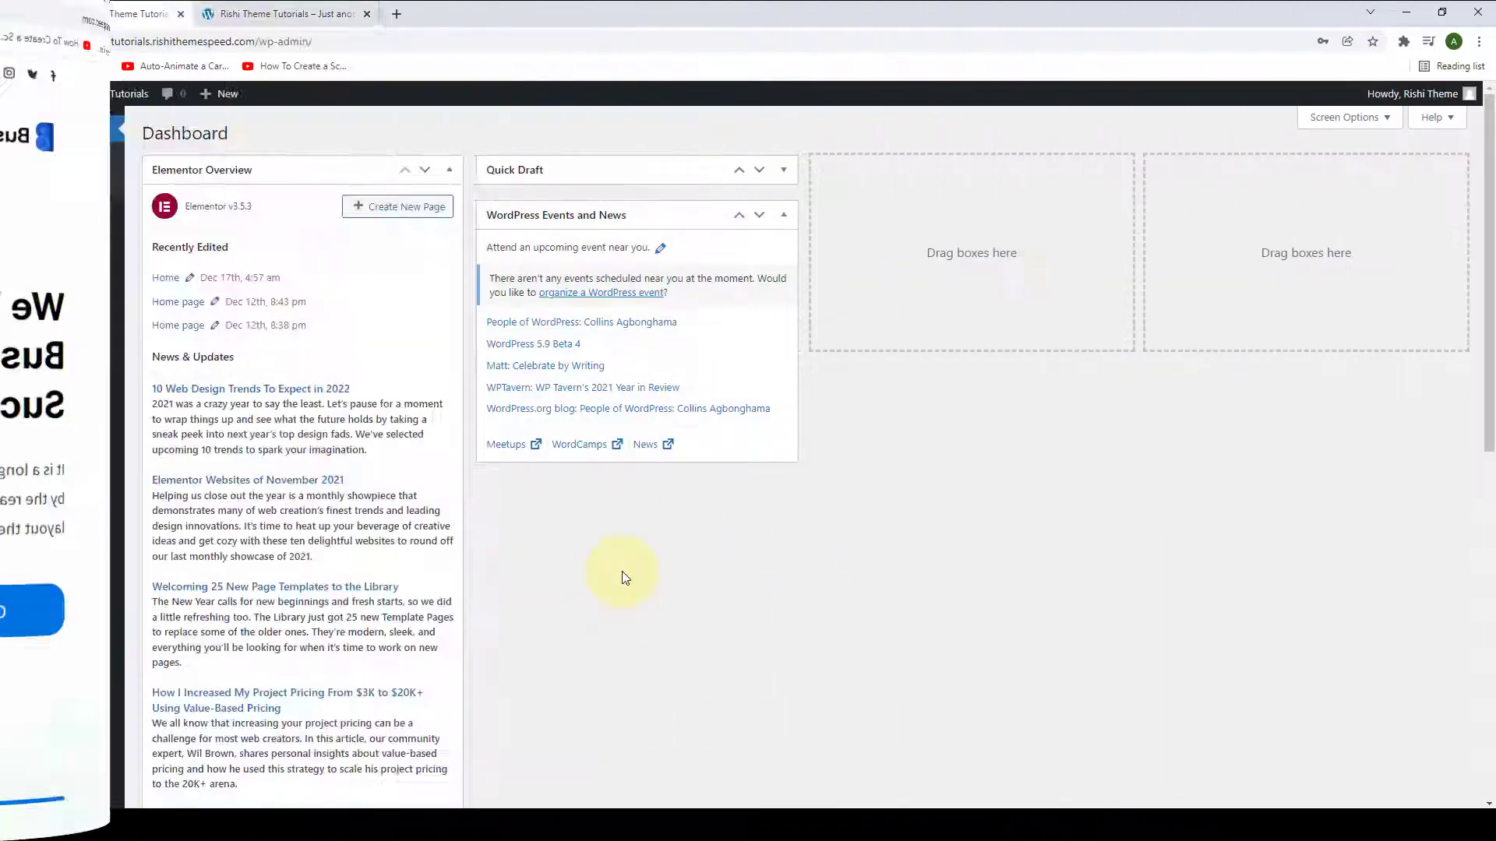
Open the Customizer and scroll down to the Posts / Pages settings
mouse_move(54, 455)
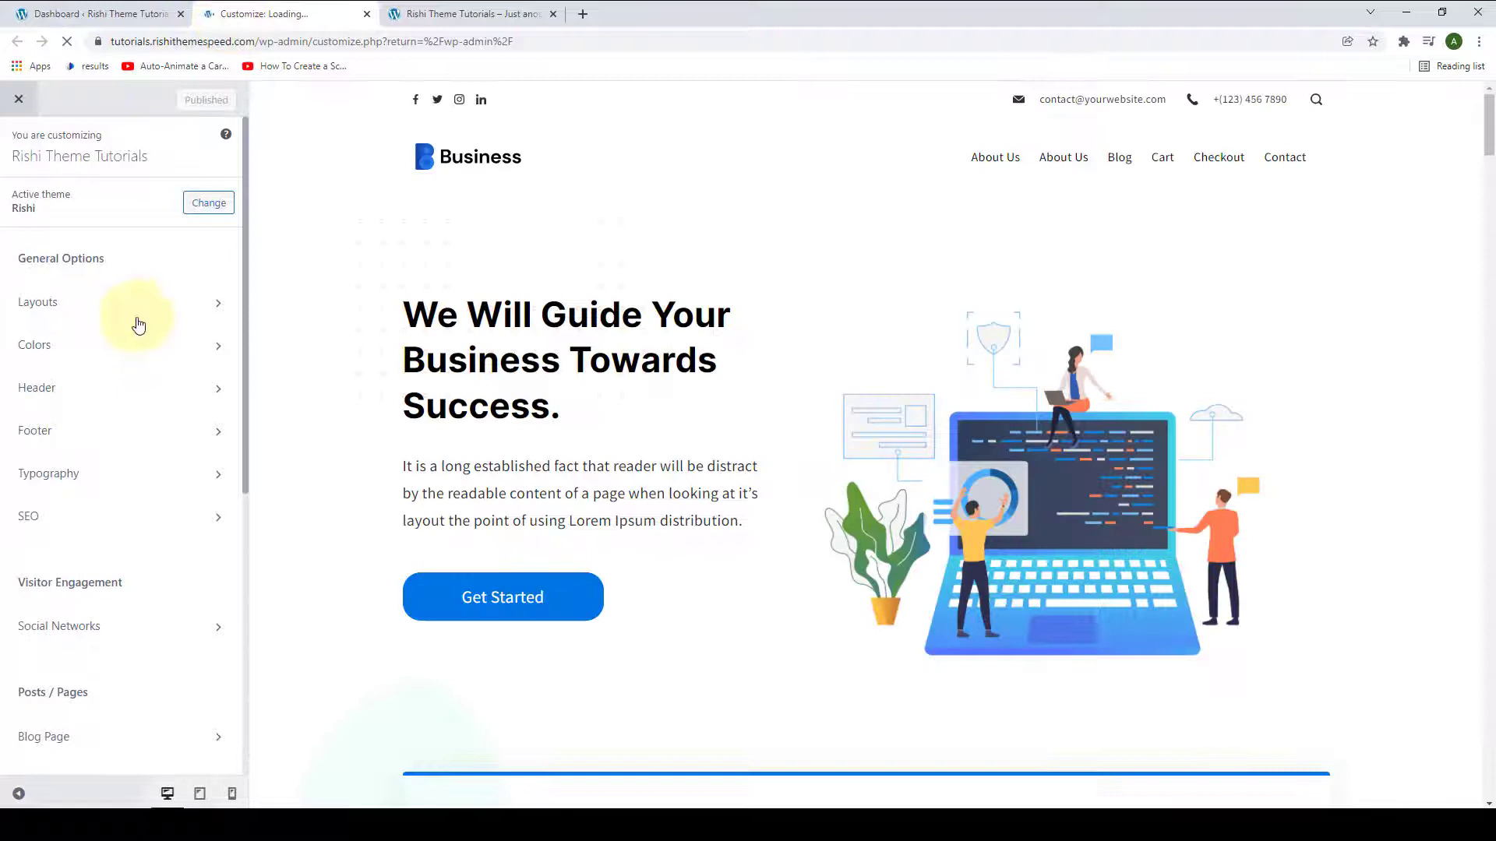
scroll(133, 327, down, 5)
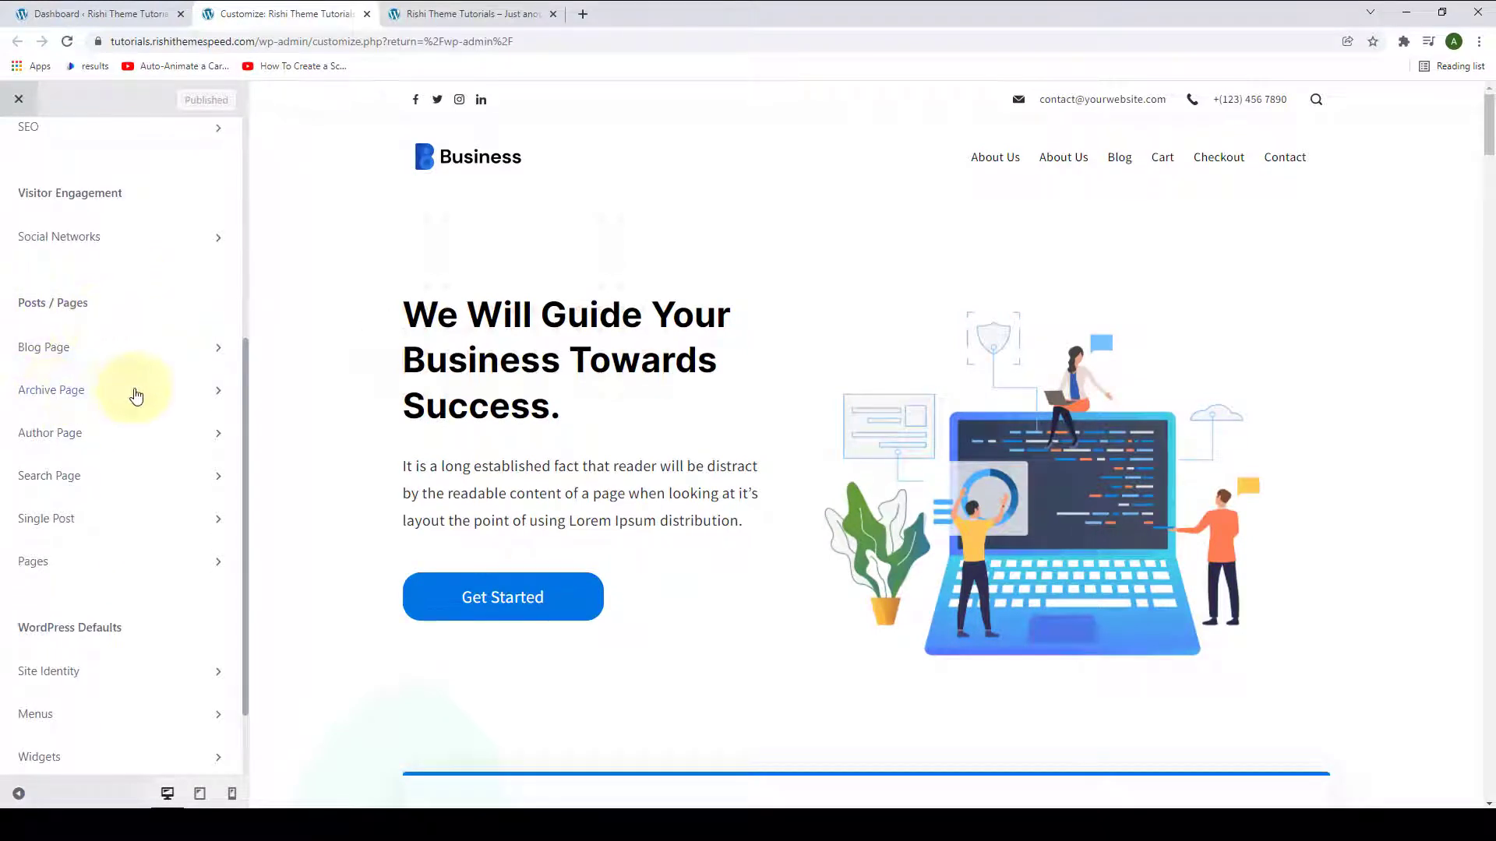
Open Archive Page settings and preview the Business category archive from the Blog page
click(217, 393)
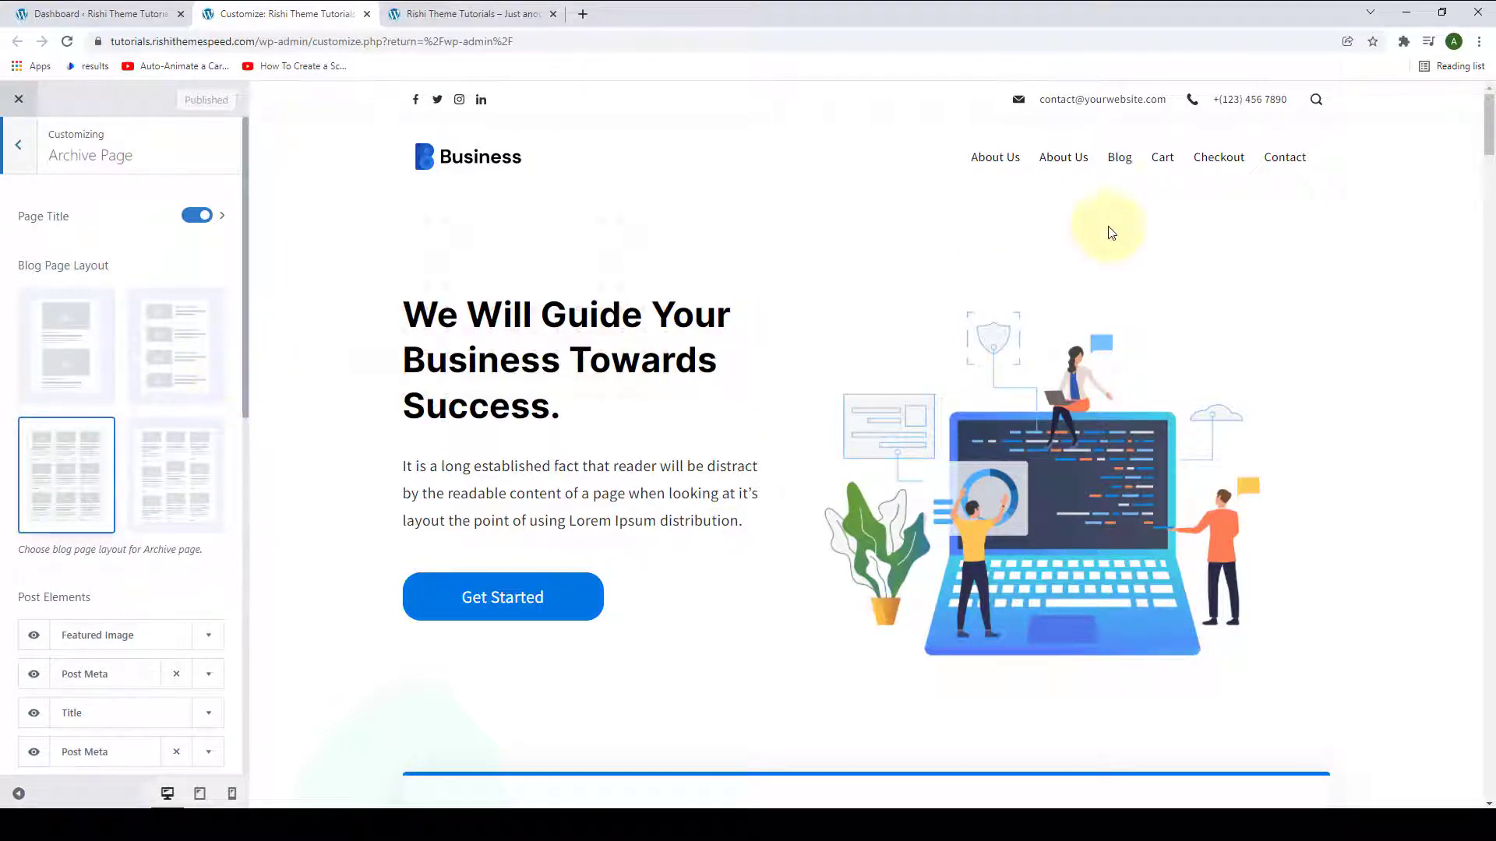
click(1120, 158)
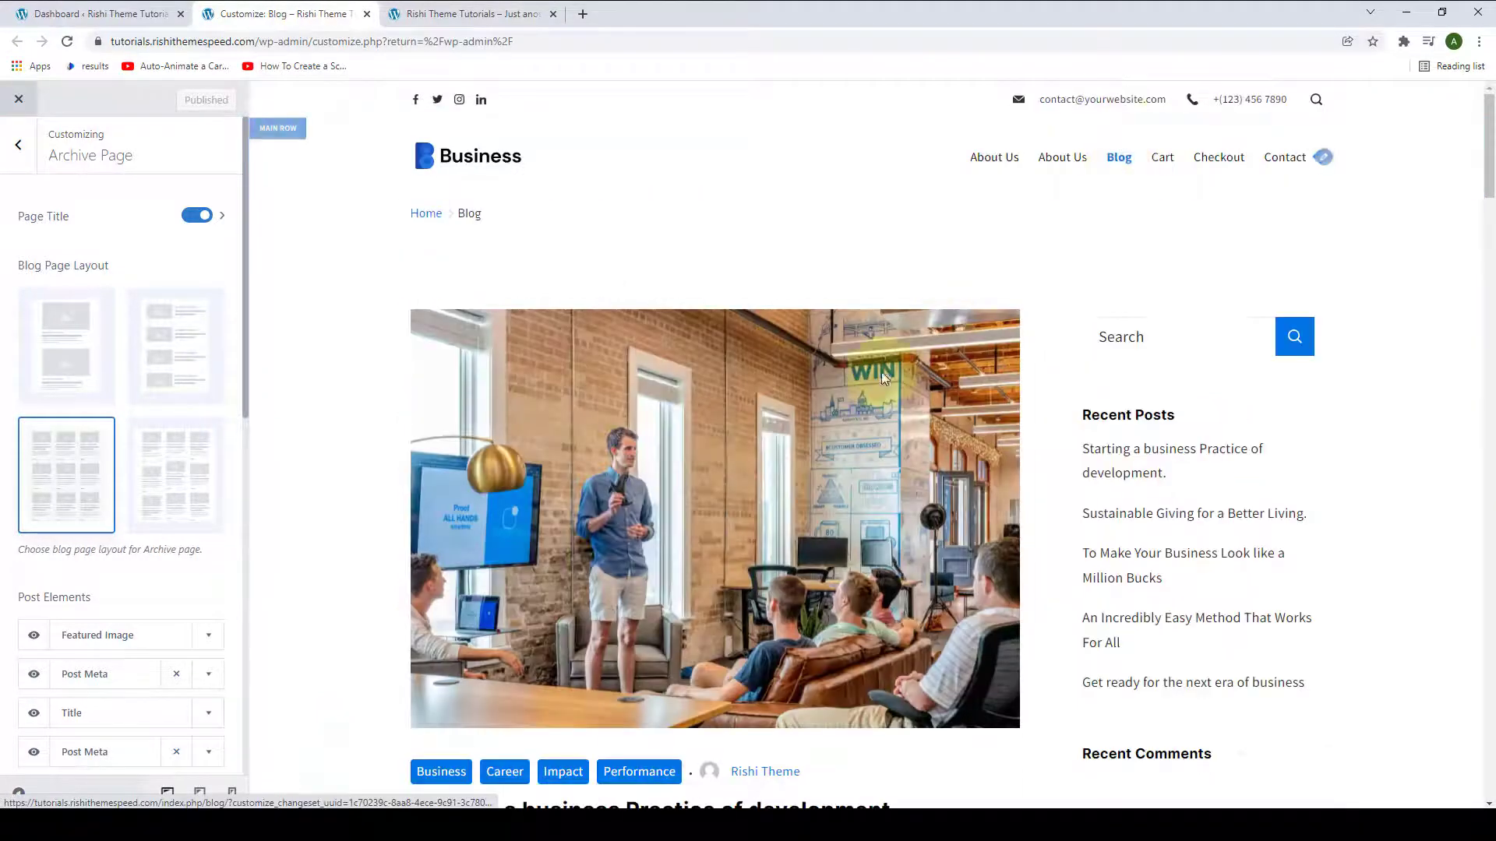
scroll(825, 423, down, 5)
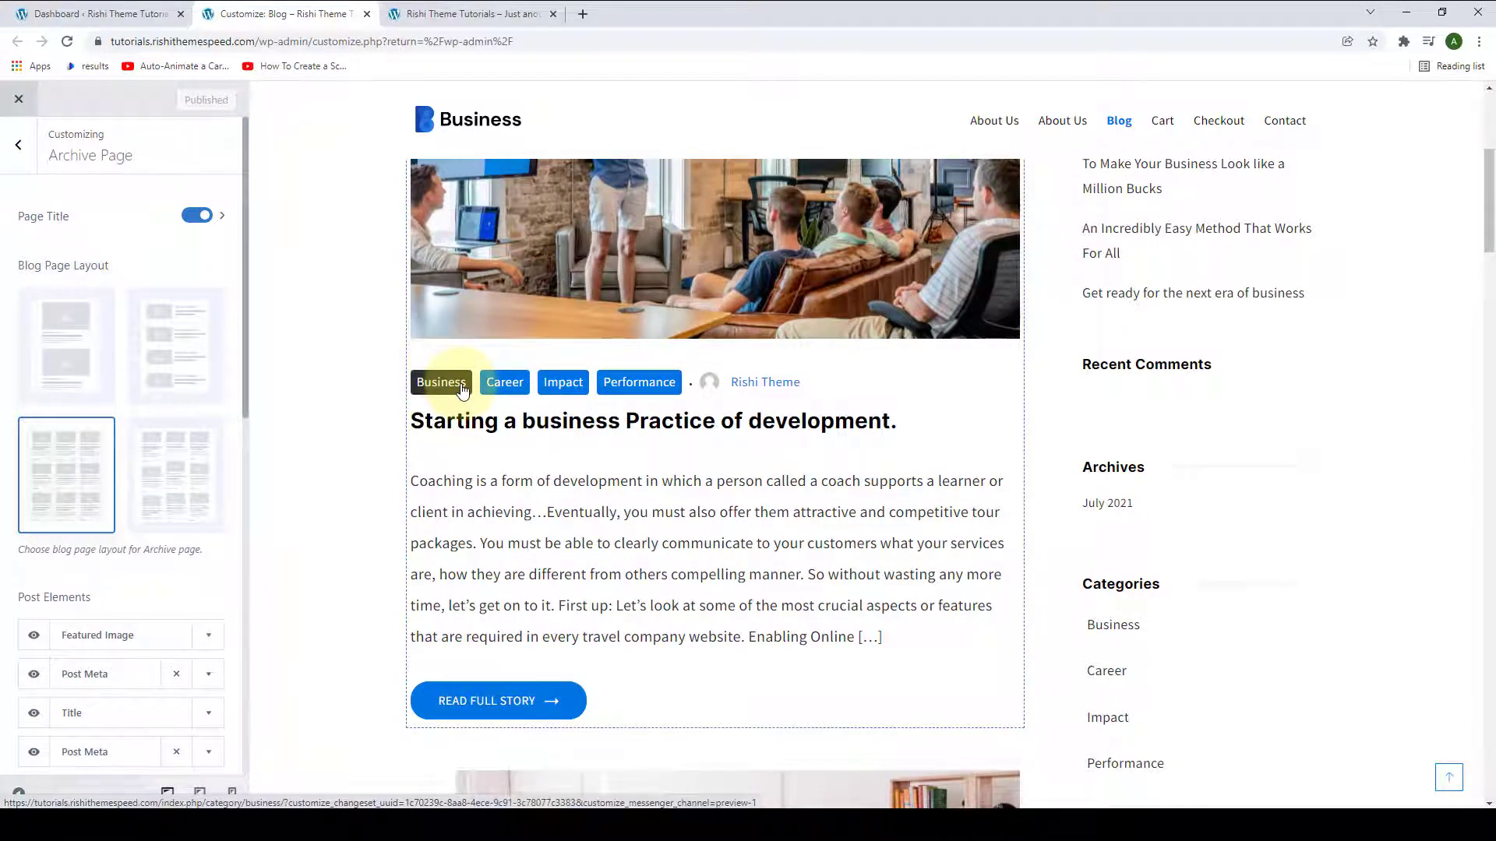
click(462, 390)
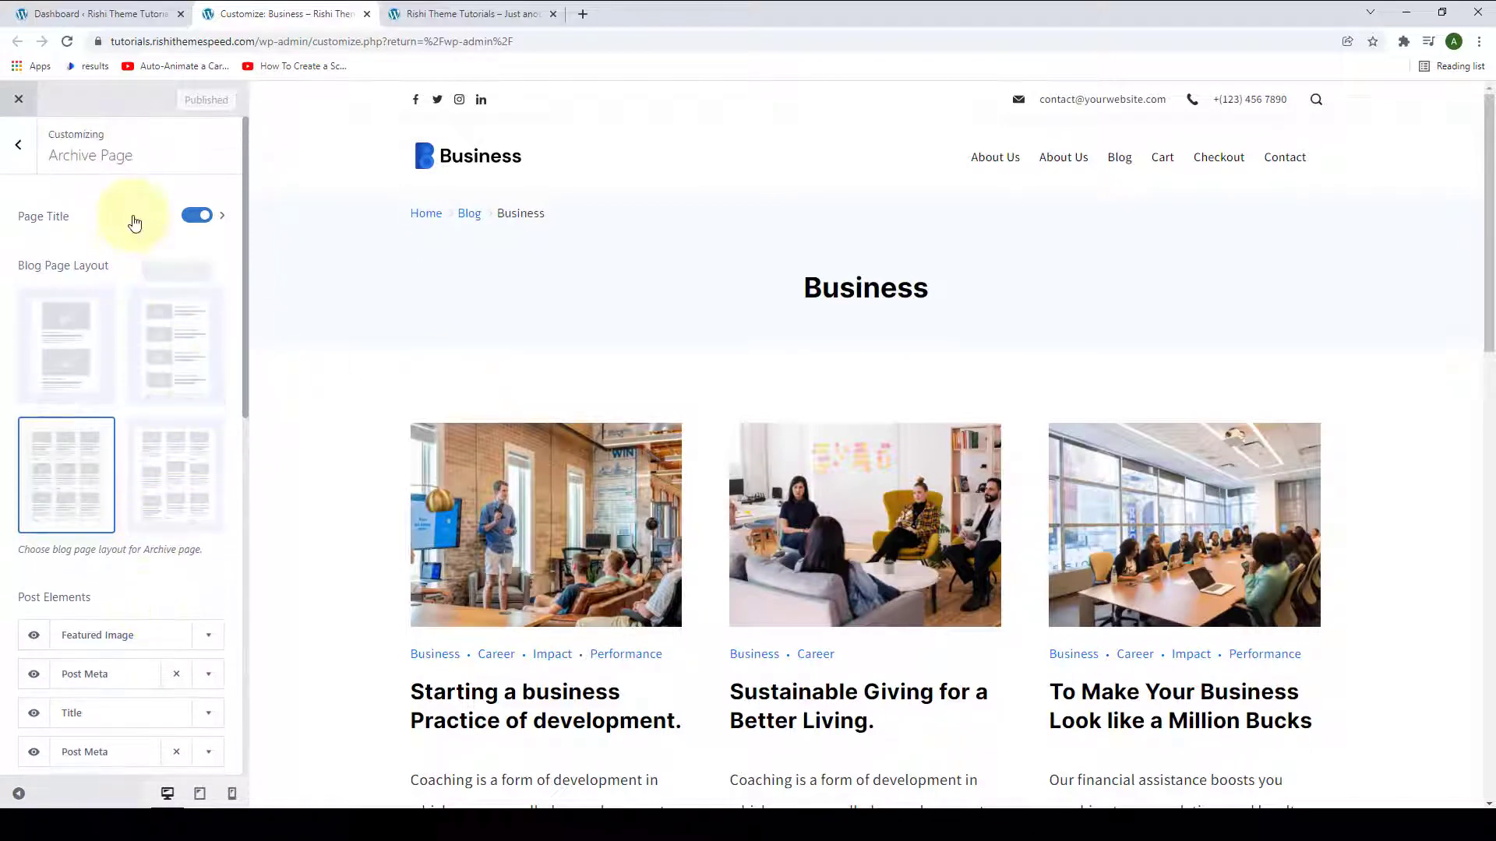
Toggle the archive Page Title off and back on, then open its Page Title subpanel
click(195, 217)
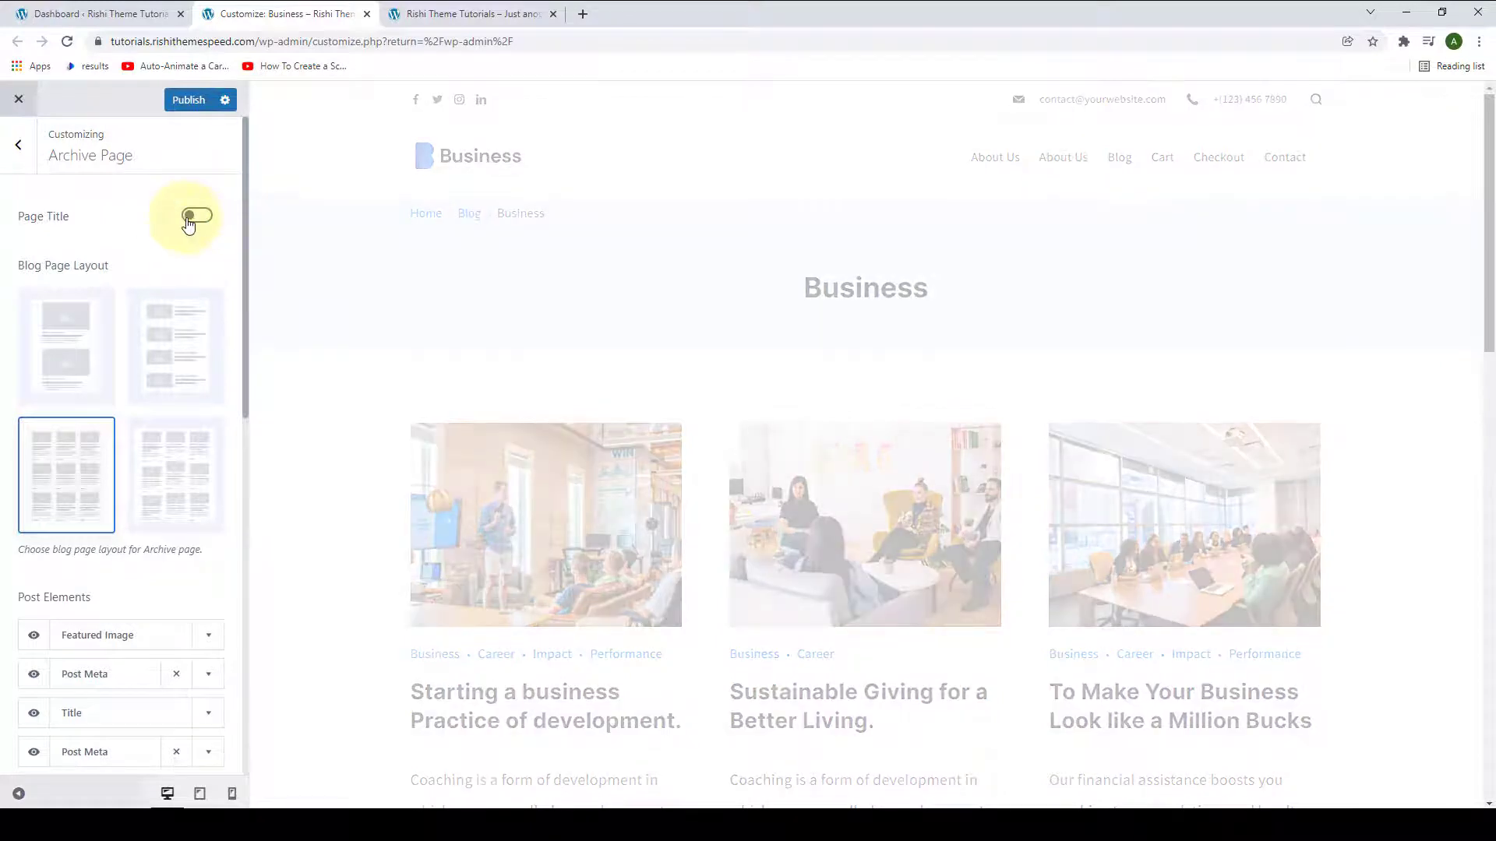
click(194, 212)
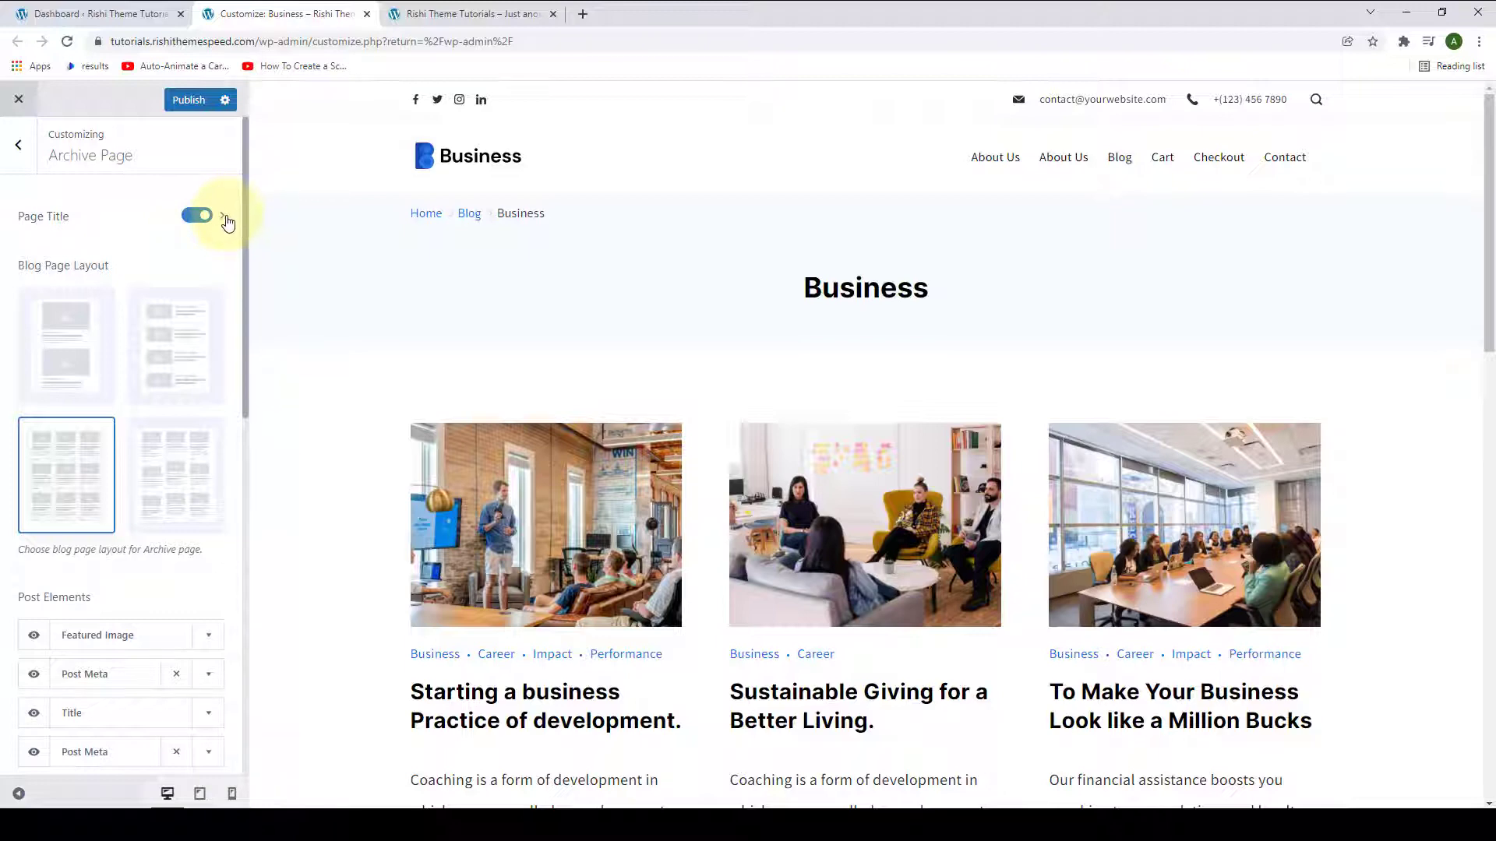
click(224, 218)
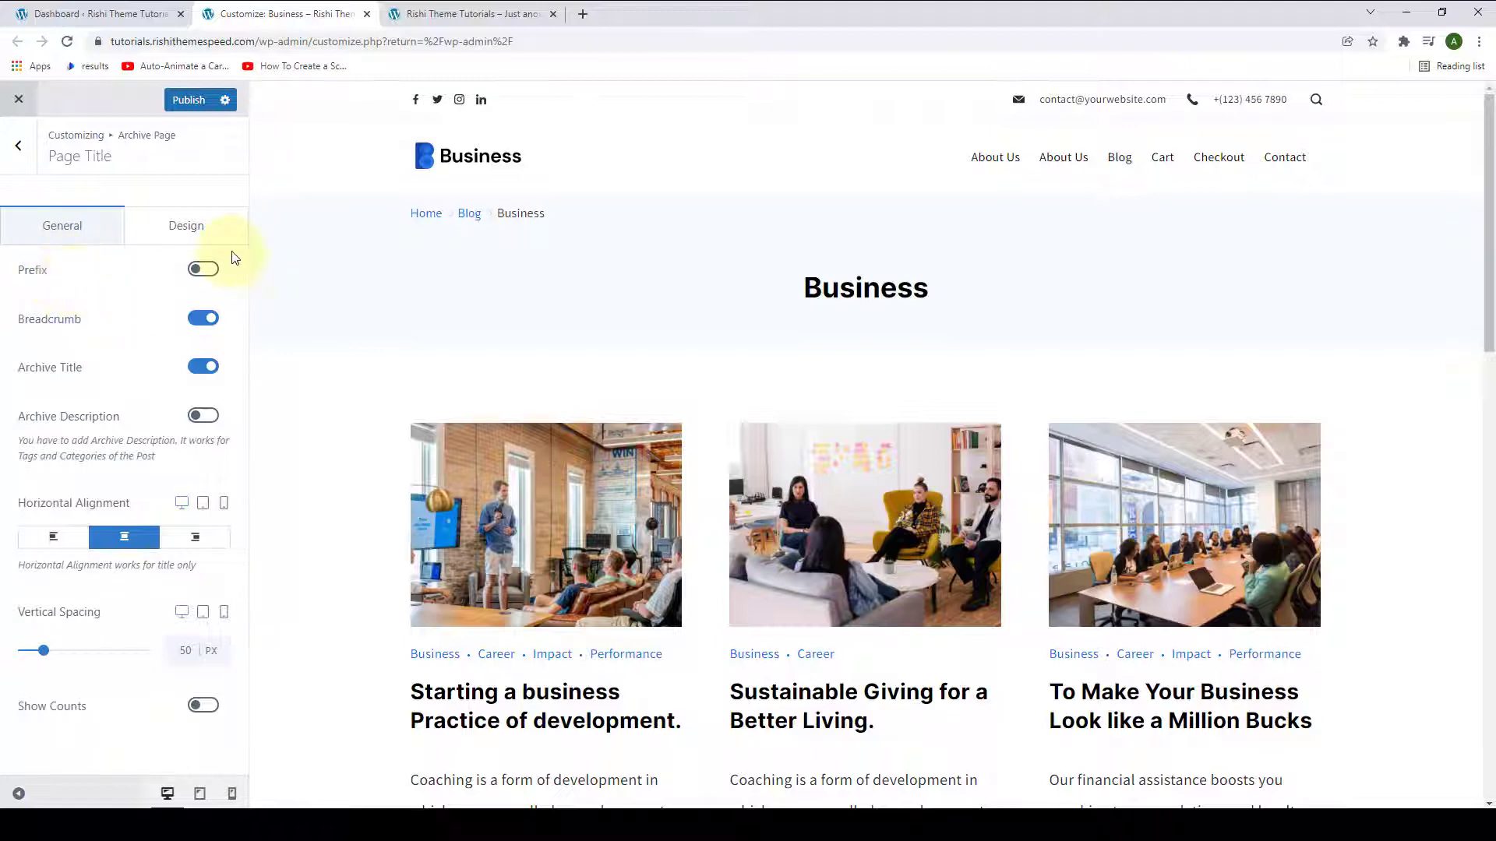
click(209, 271)
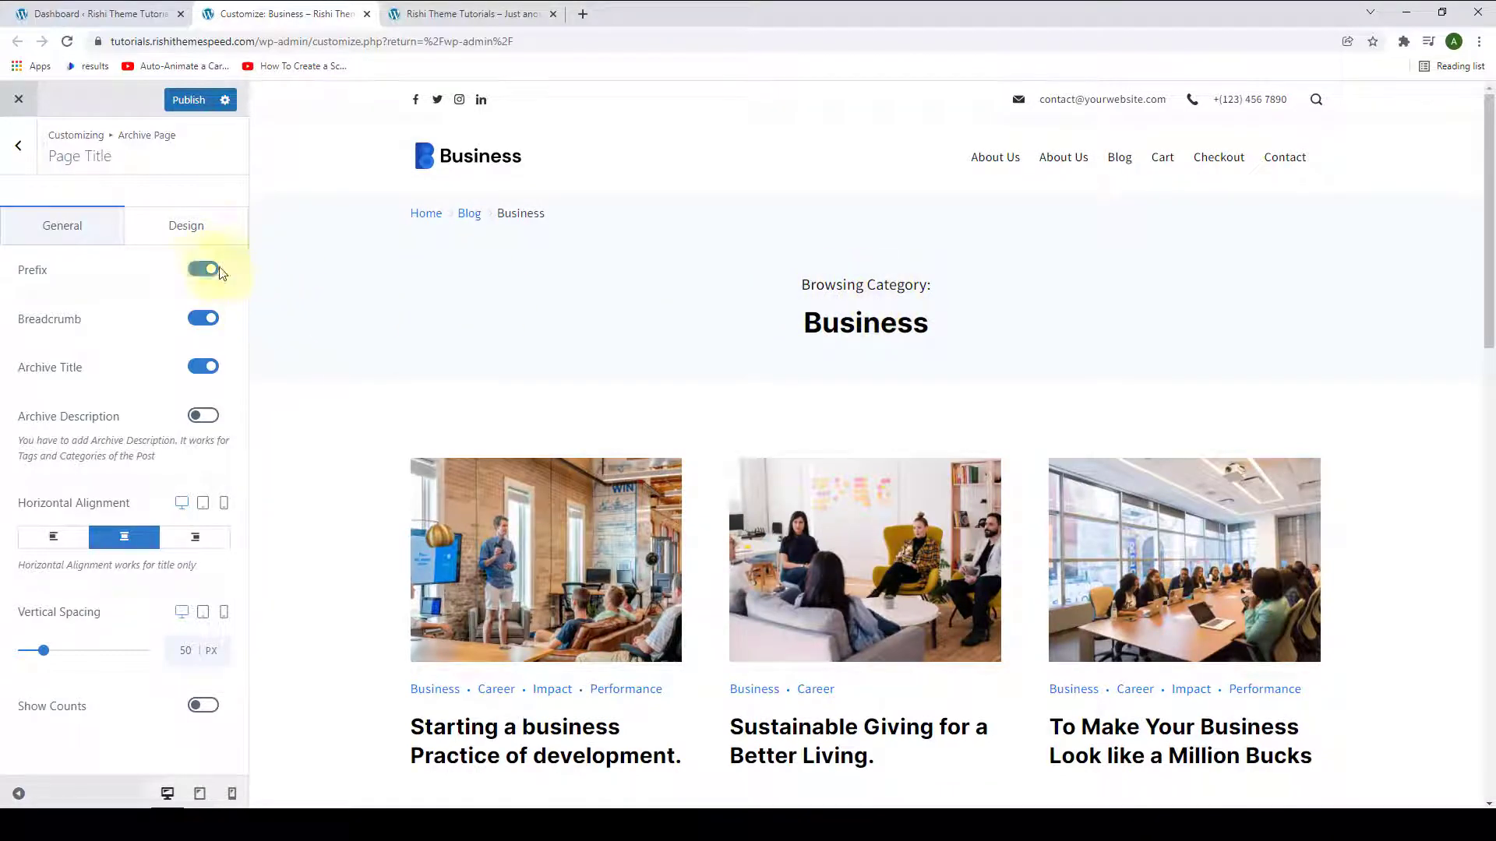
click(198, 265)
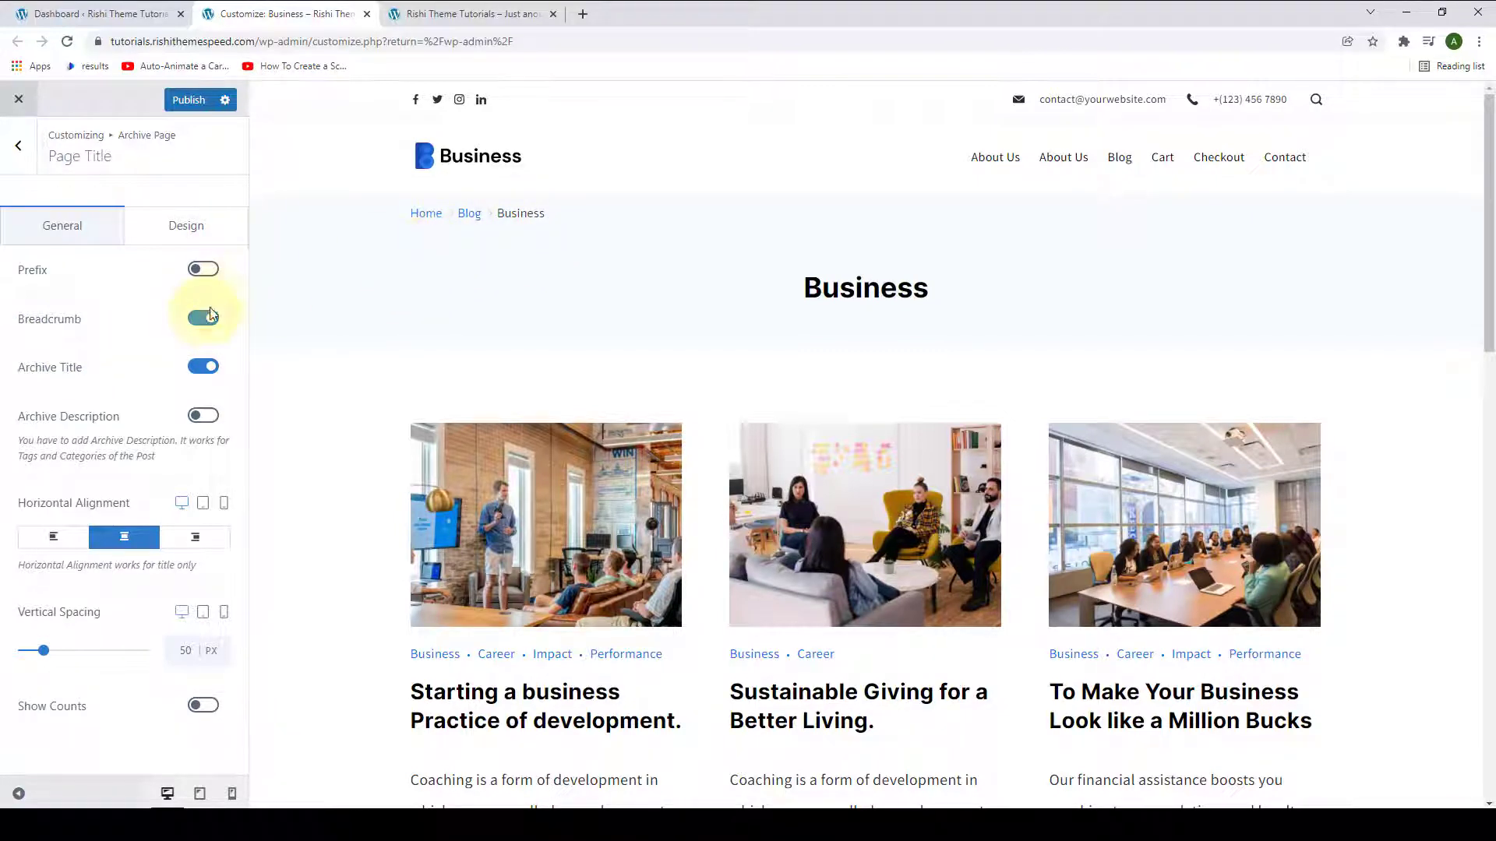
click(197, 324)
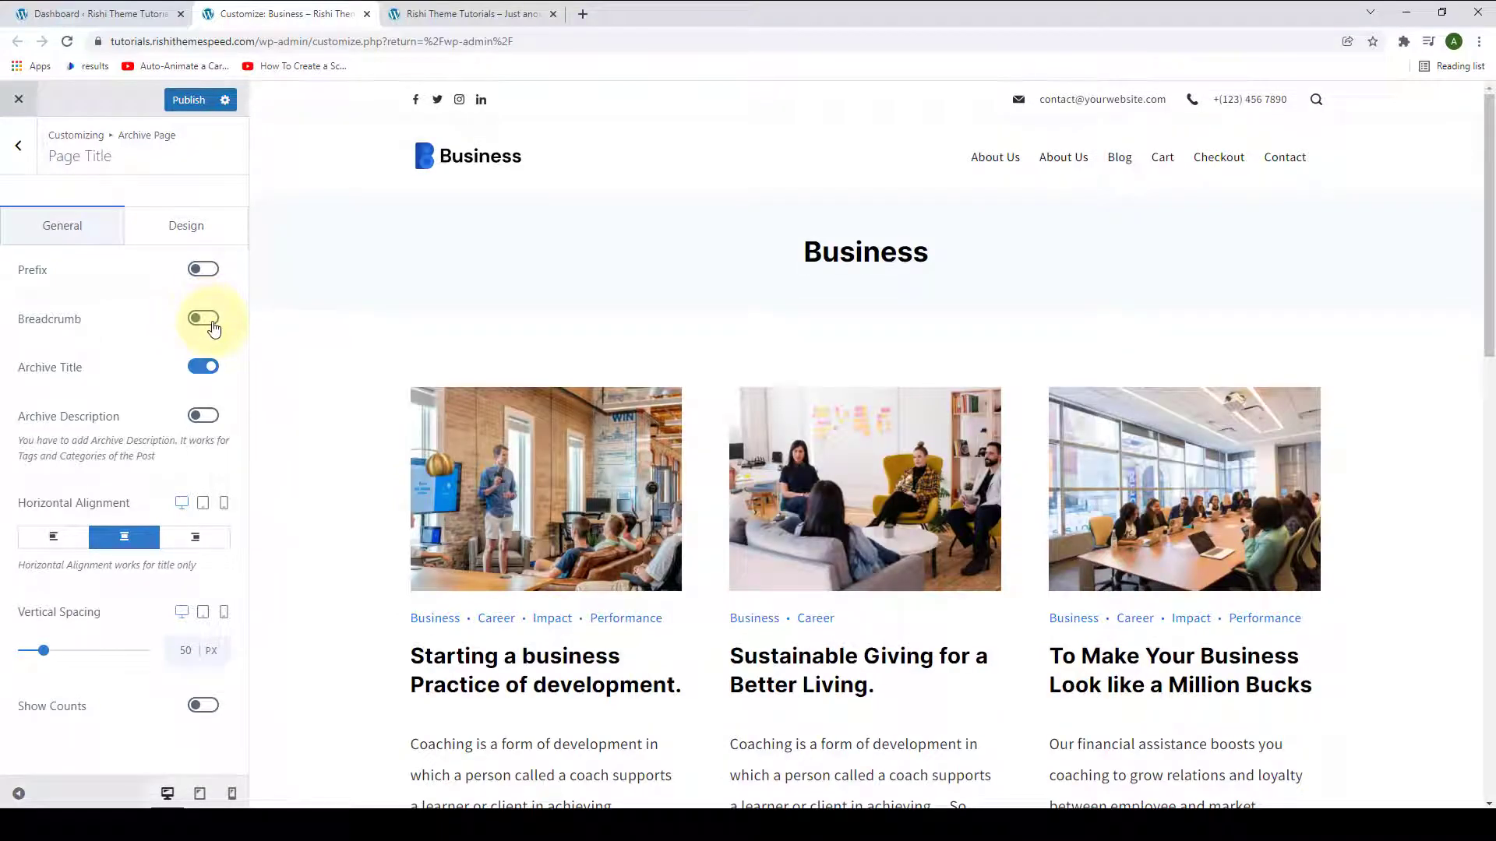
click(211, 322)
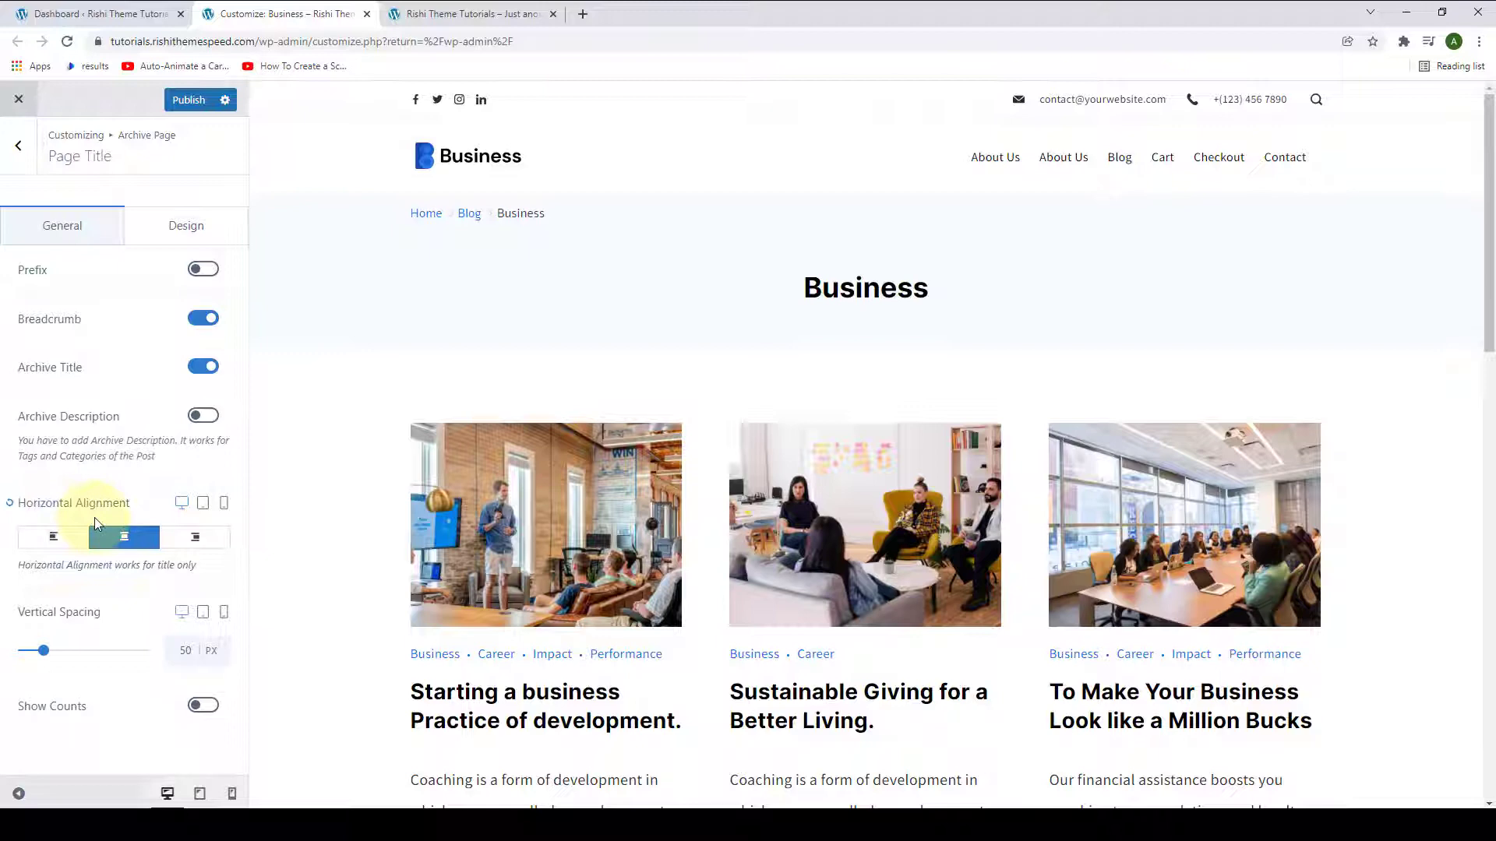
Align the archive title left on tablet and right on mobile, keeping desktop centred
click(202, 504)
click(51, 543)
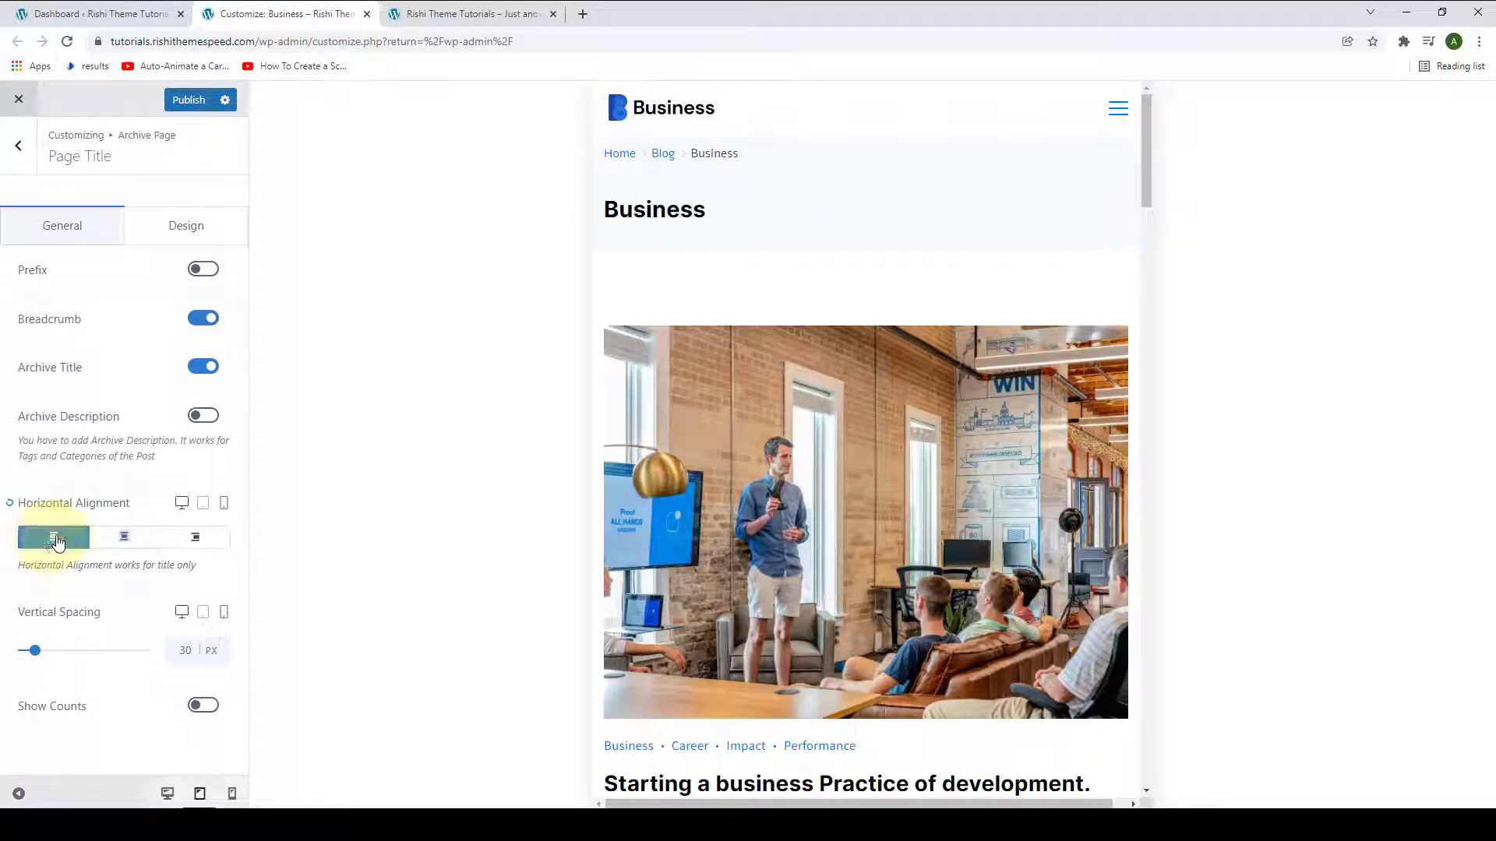
click(224, 504)
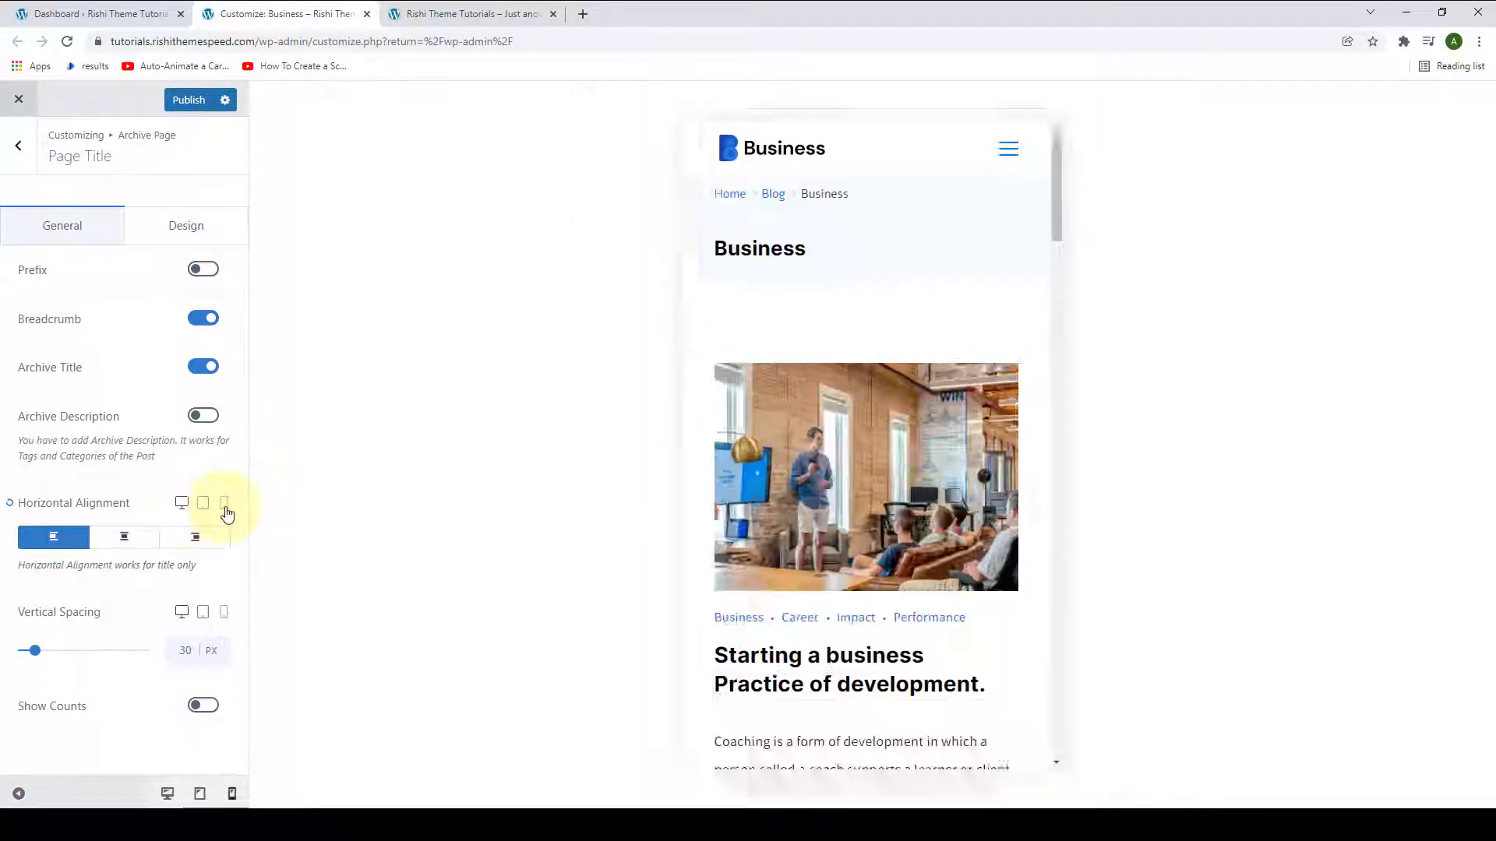
click(199, 546)
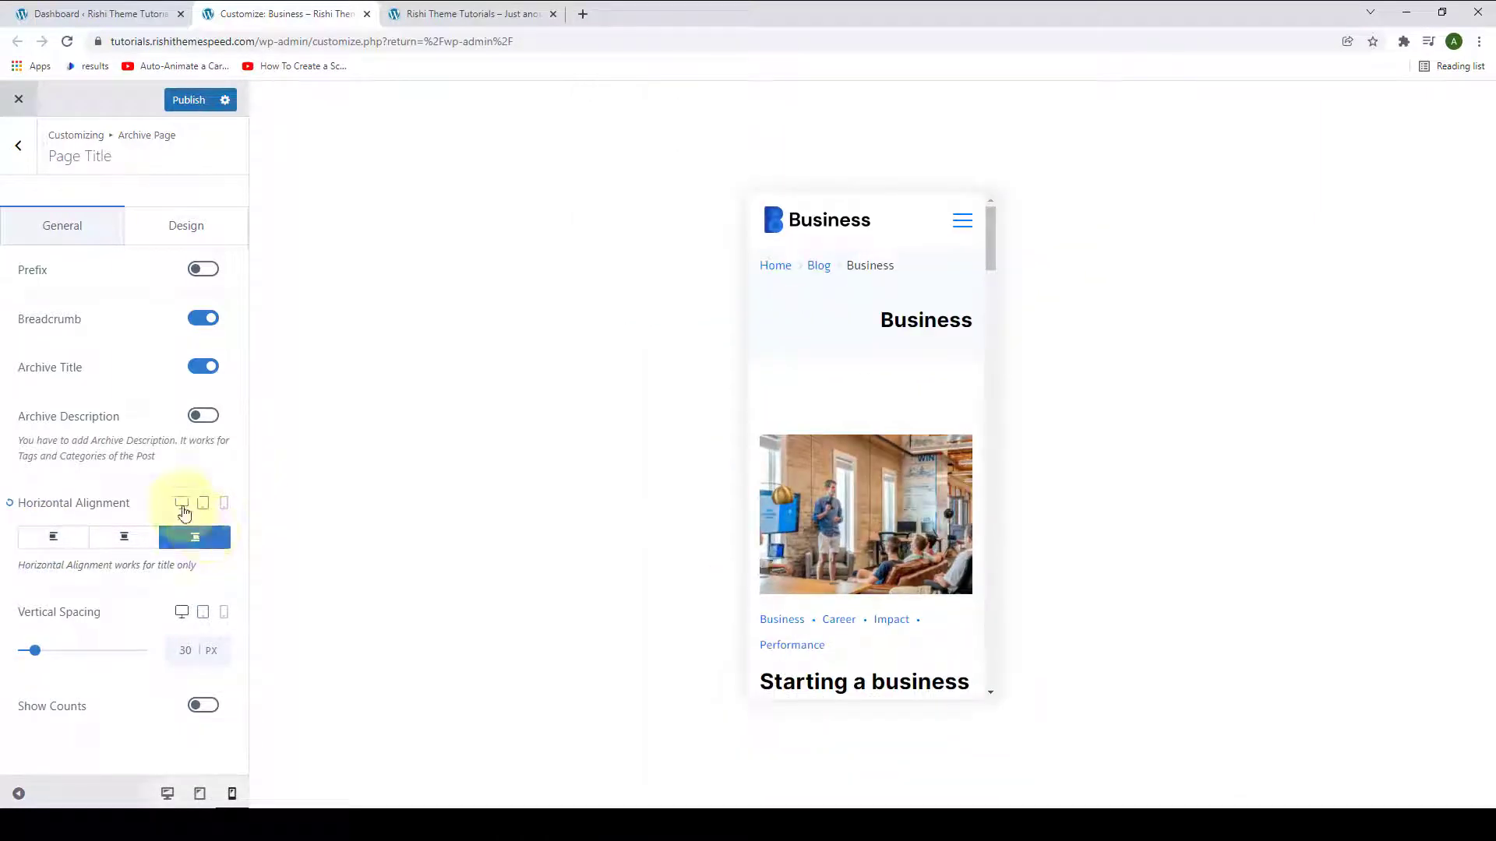
click(180, 504)
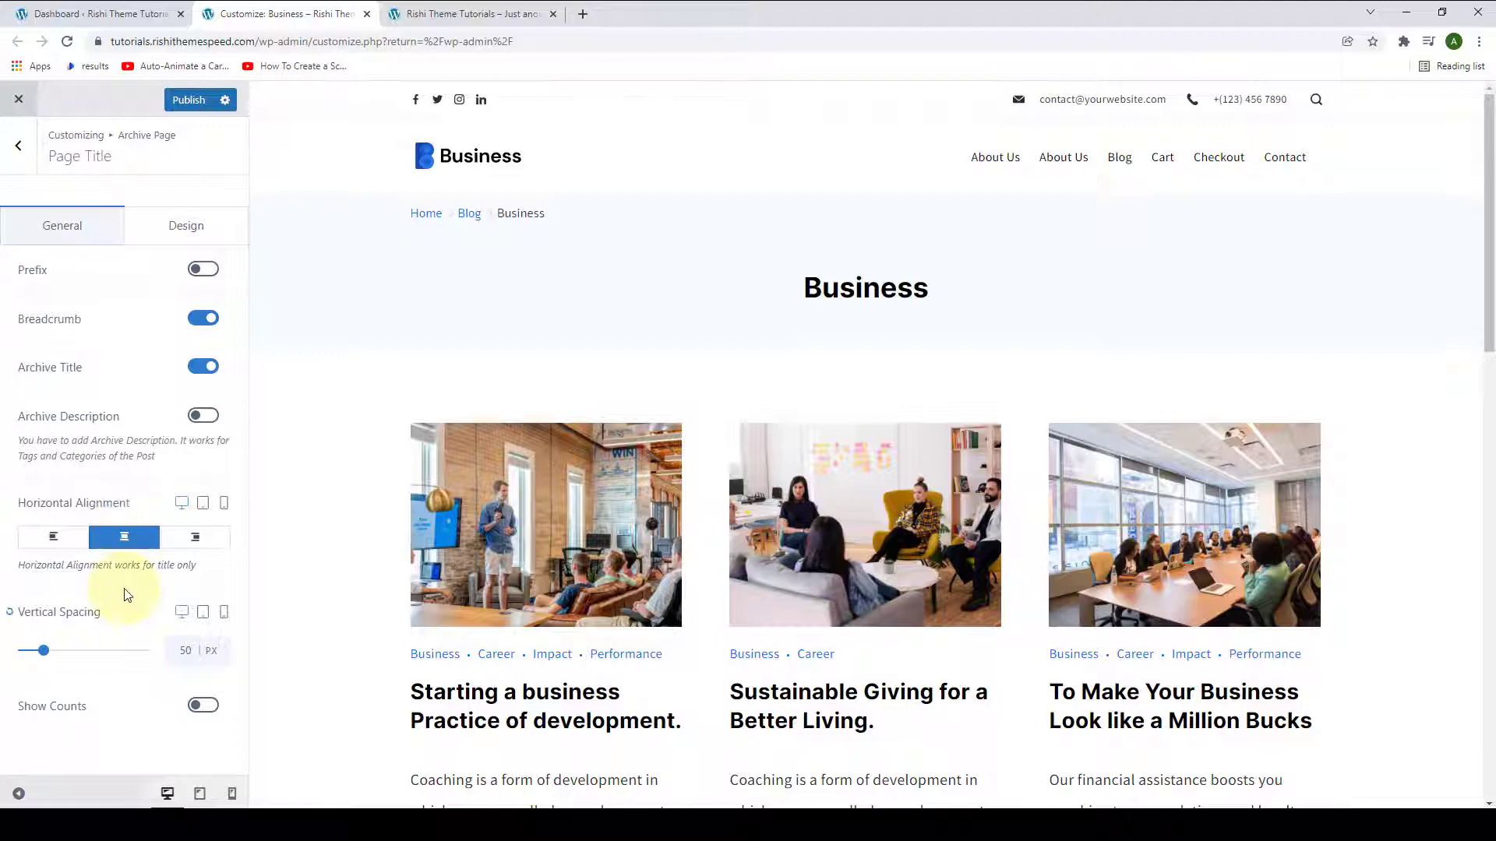
Set title vertical spacing to 87 px, enable Show Counts, and set bottom margin to 114 px
mouse_move(44, 662)
mouse_down()
mouse_move(70, 651)
mouse_move(55, 656)
mouse_up()
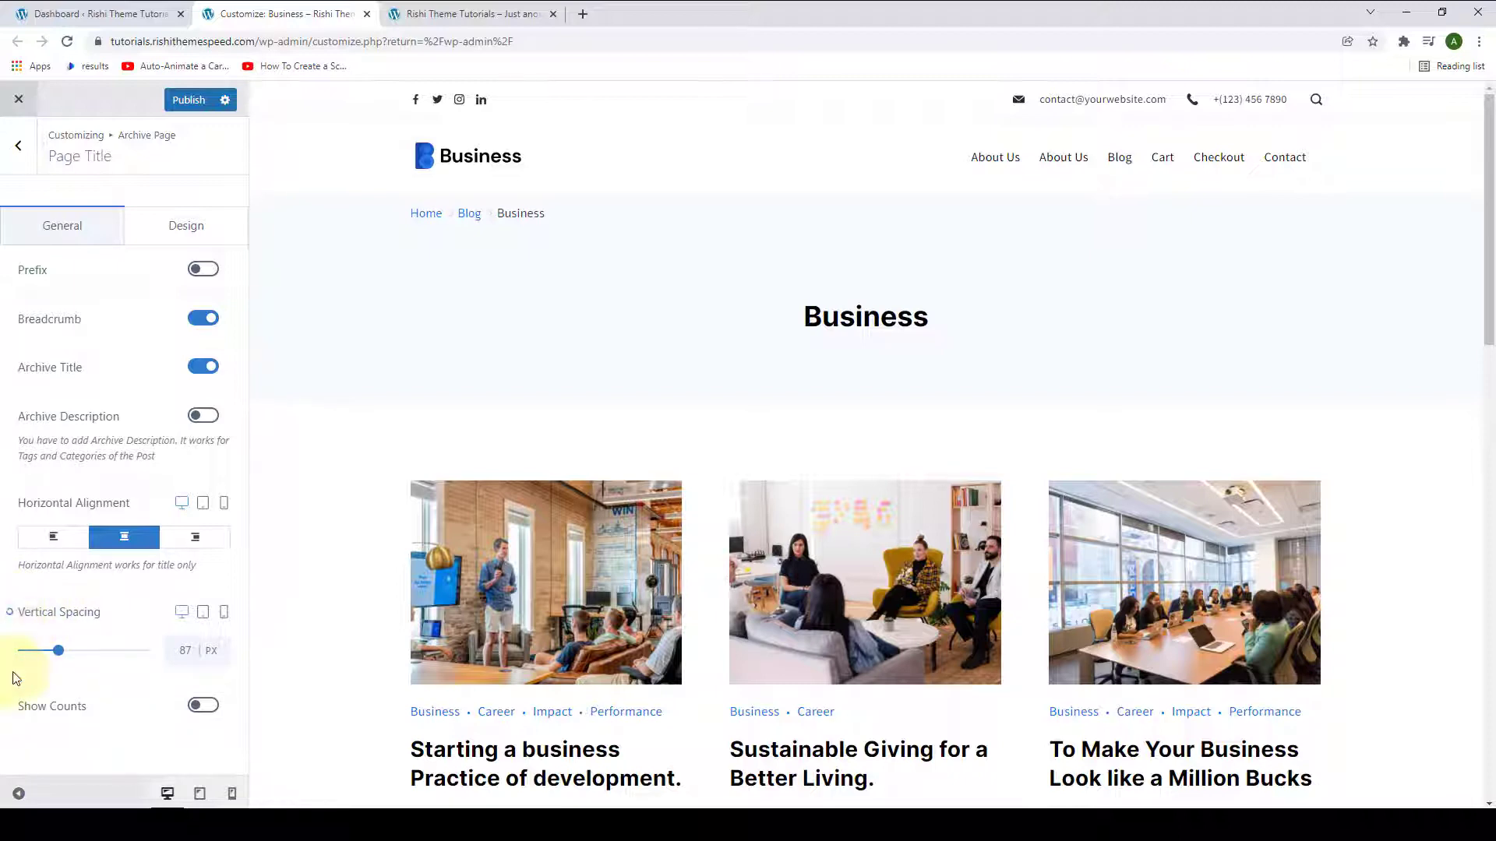
click(203, 706)
scroll(207, 711, down, 1)
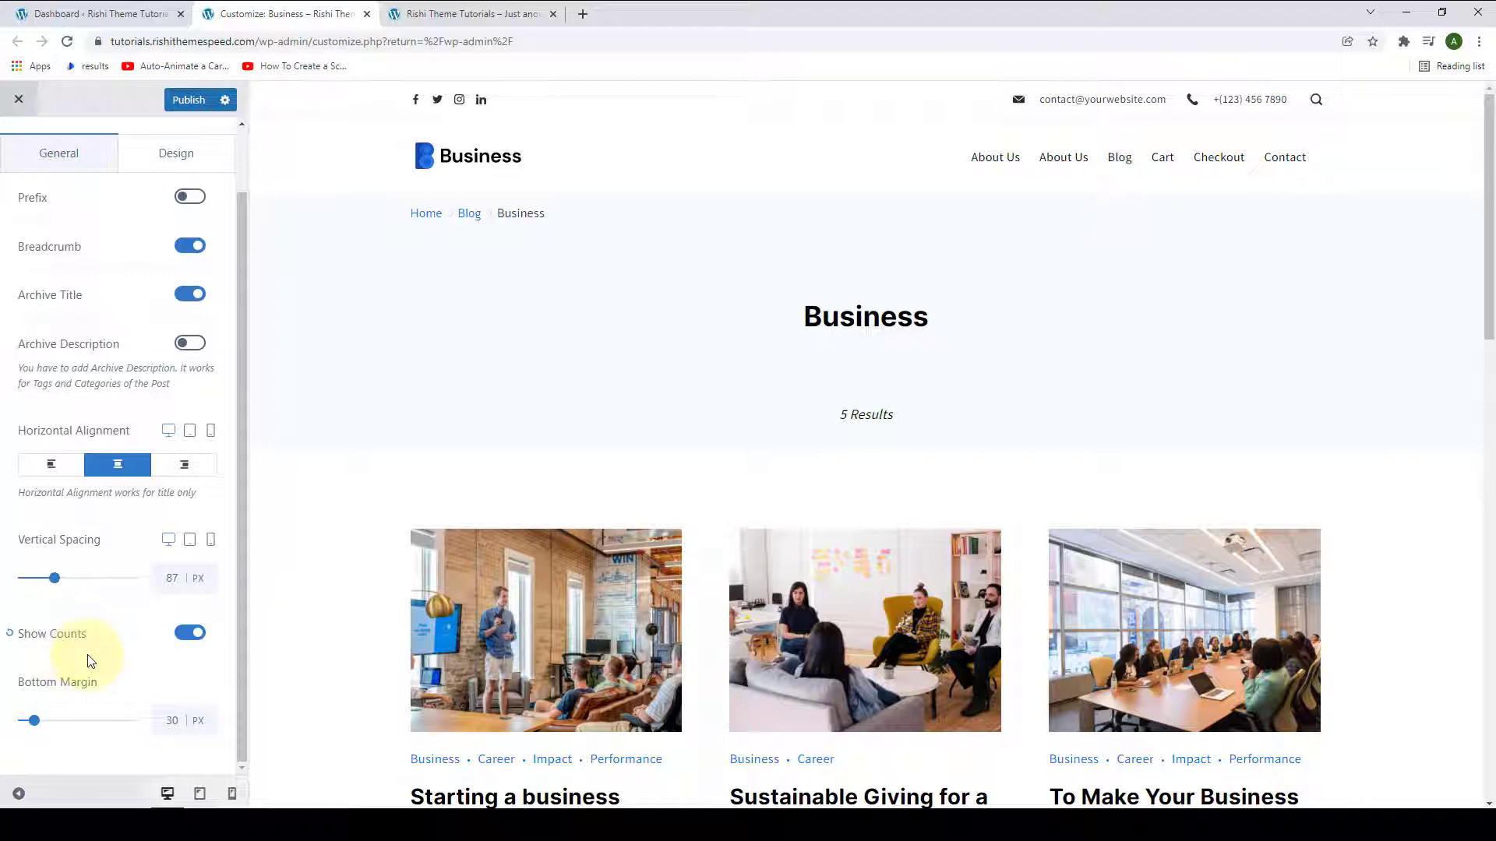
drag(33, 721, 62, 723)
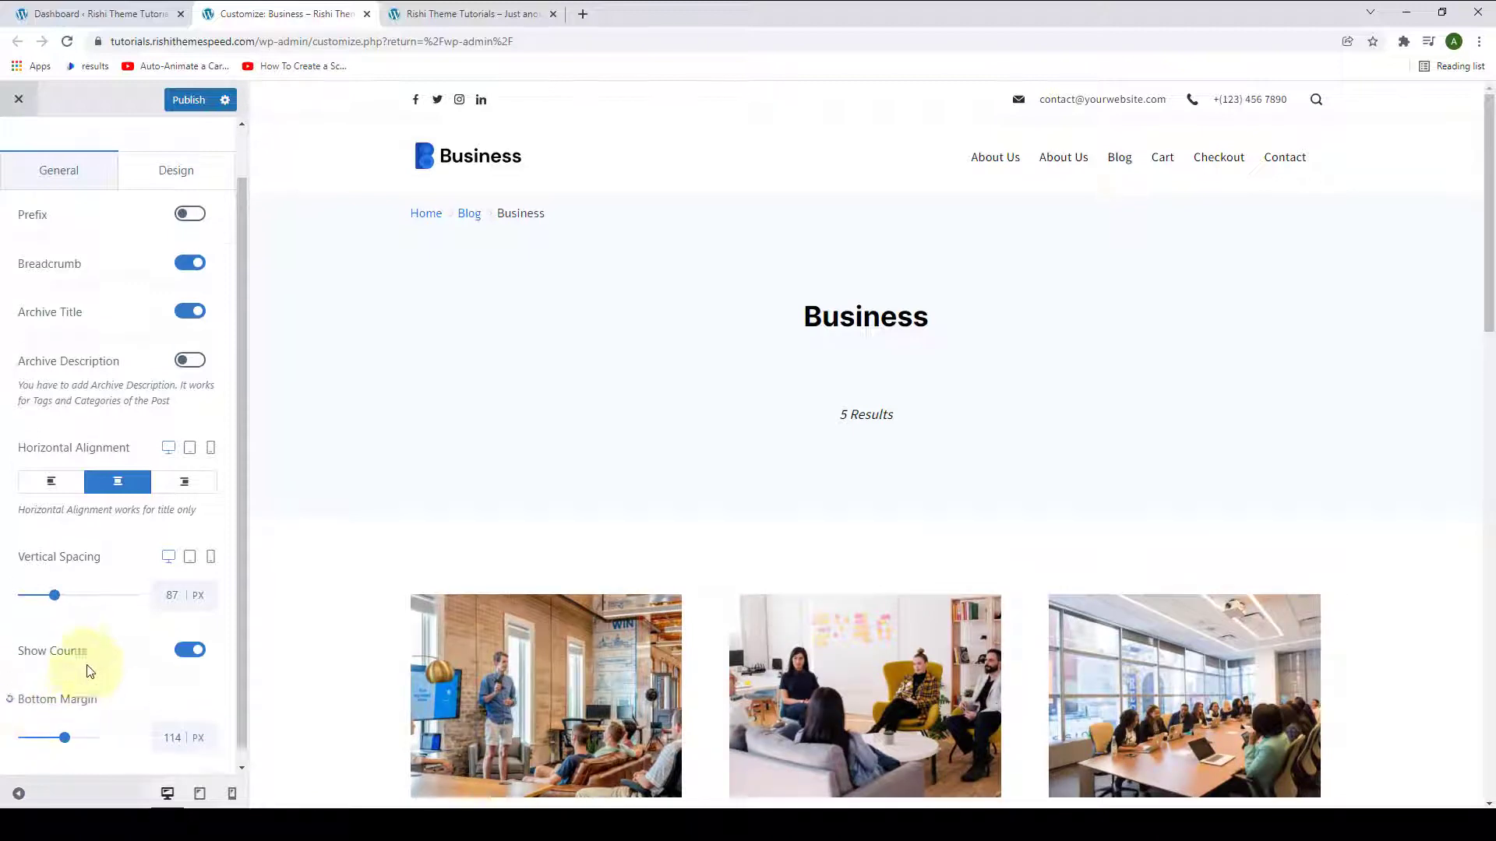
scroll(93, 639, up, 1)
In Page Title Design, try light blue, dark blue and white title area backgrounds, ending on white
click(202, 240)
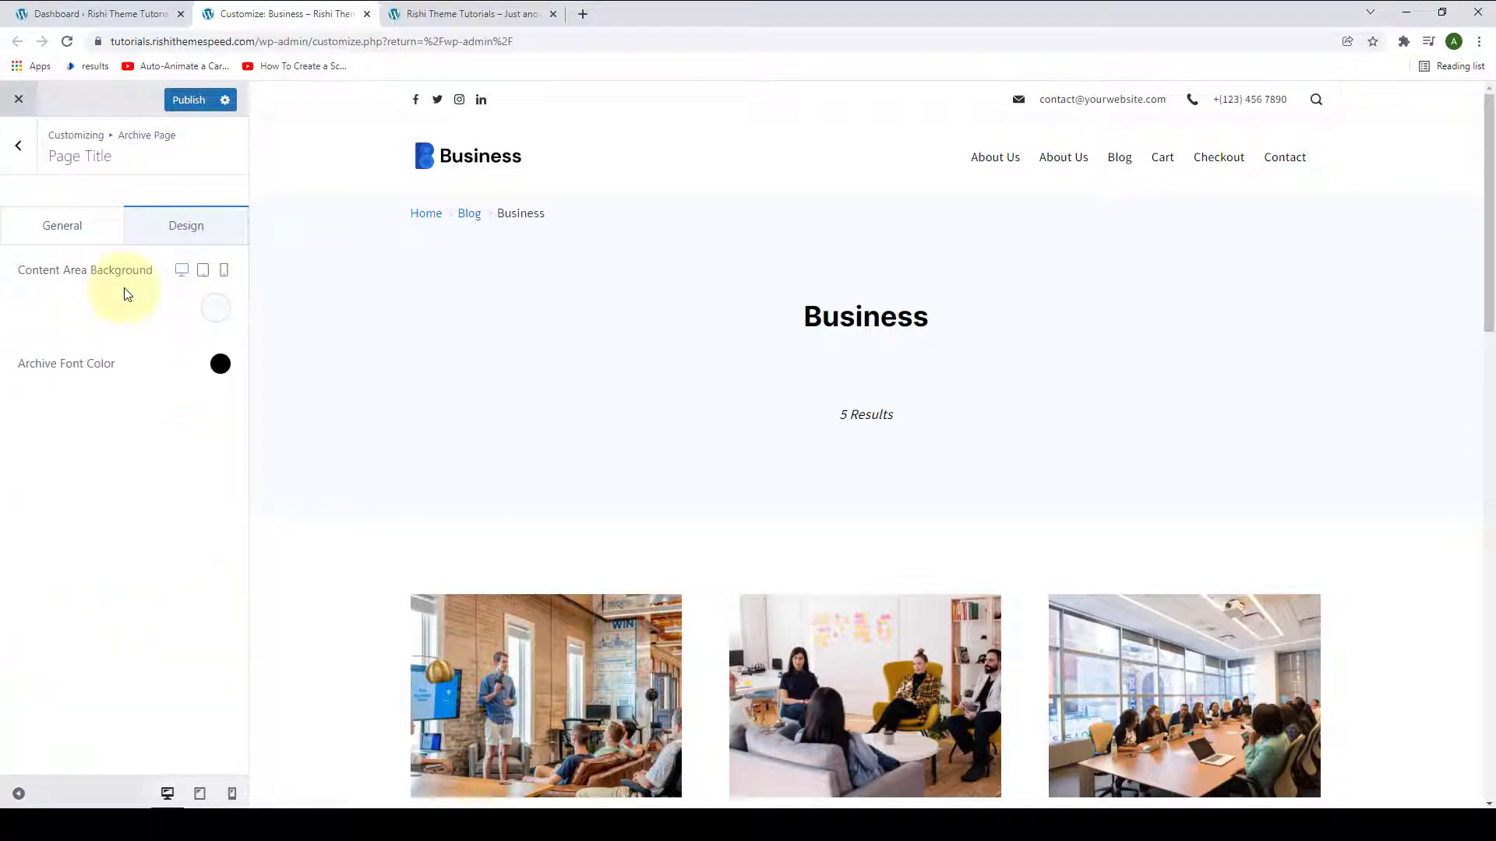
click(212, 320)
click(113, 396)
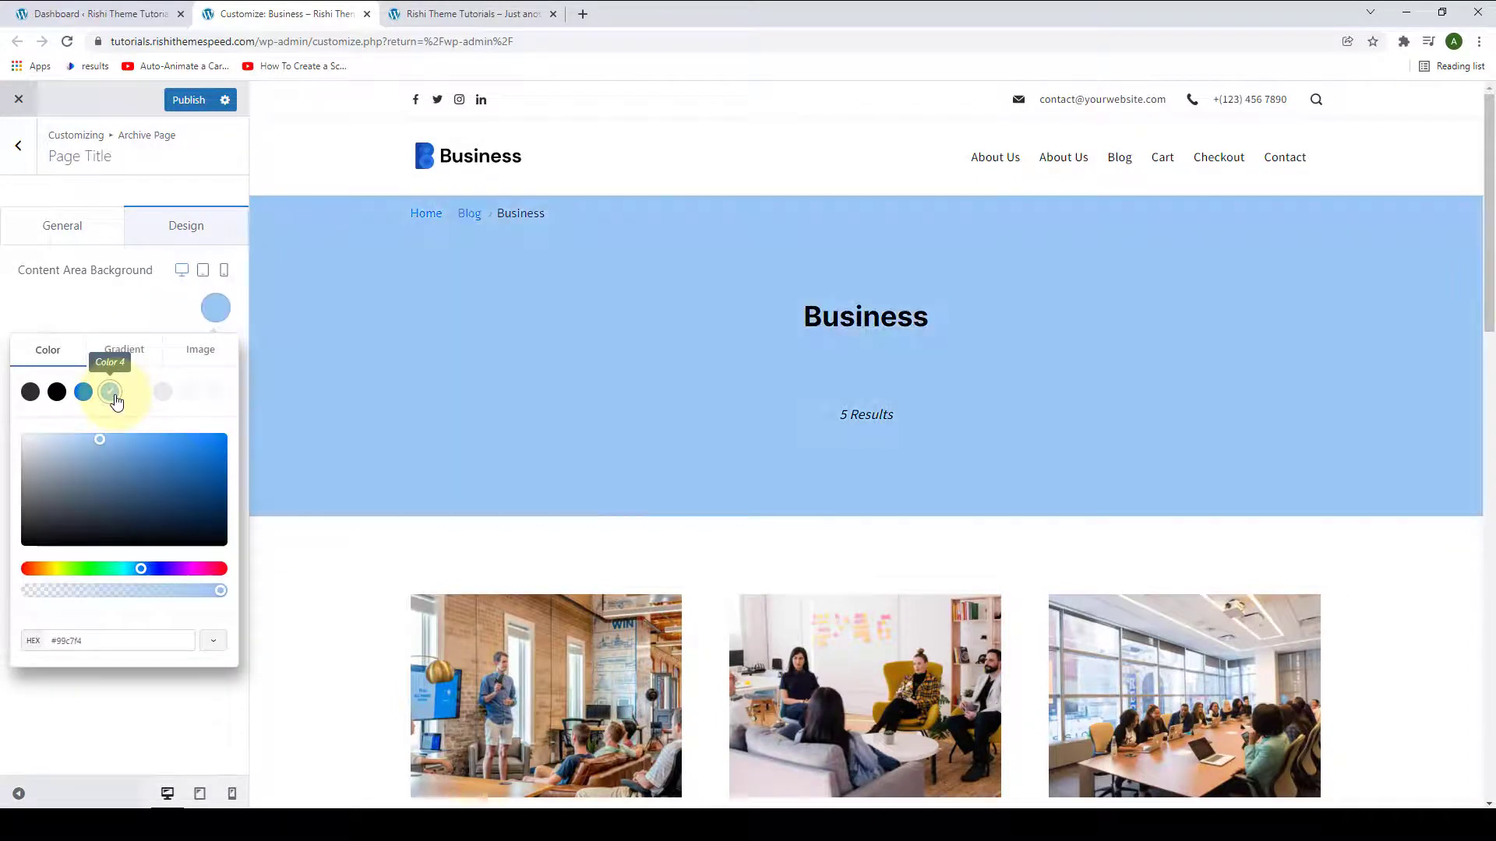
click(84, 391)
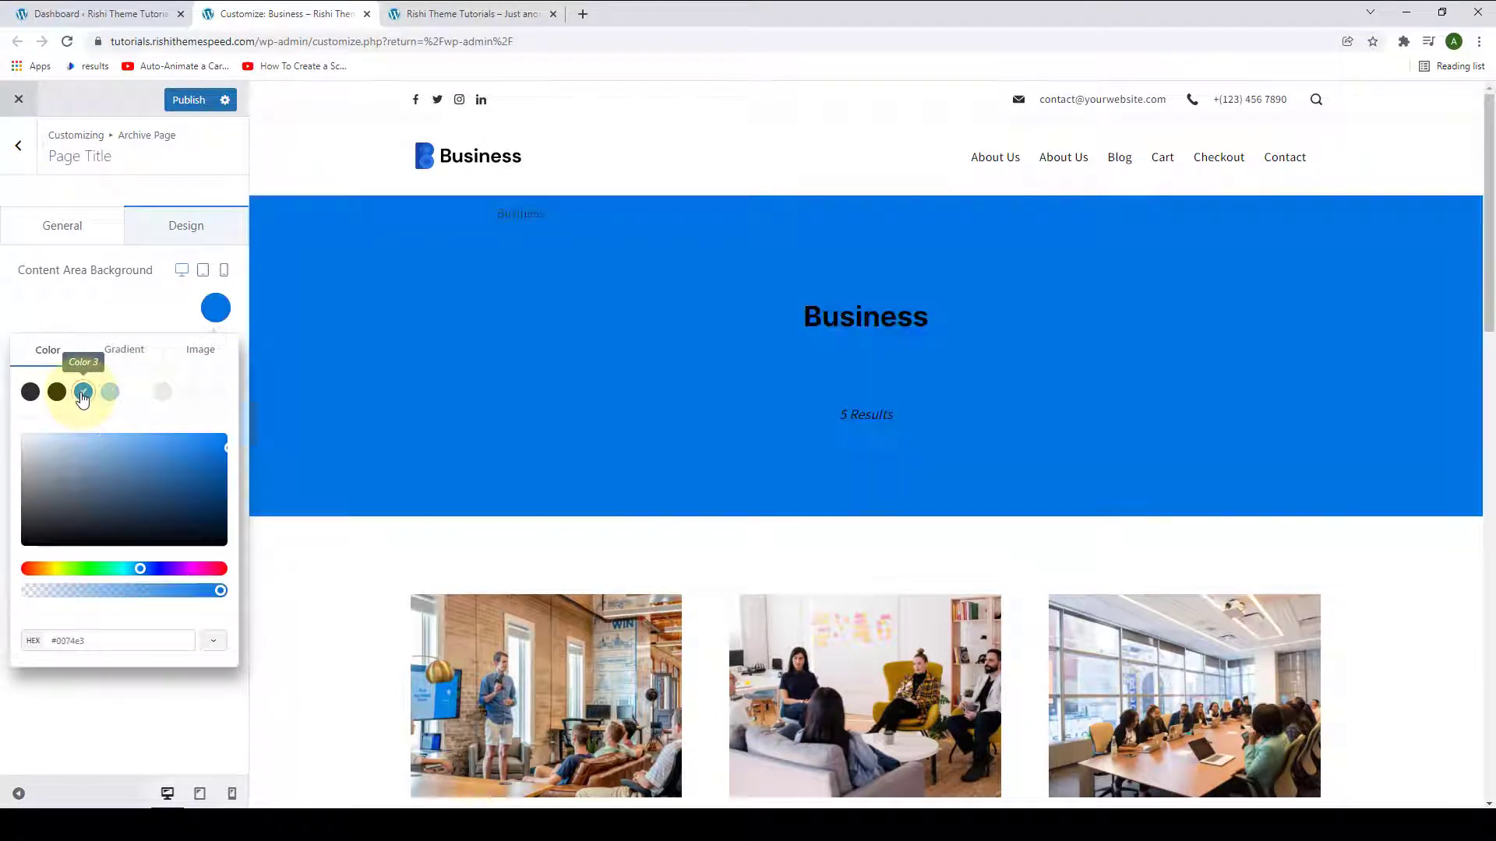
click(172, 396)
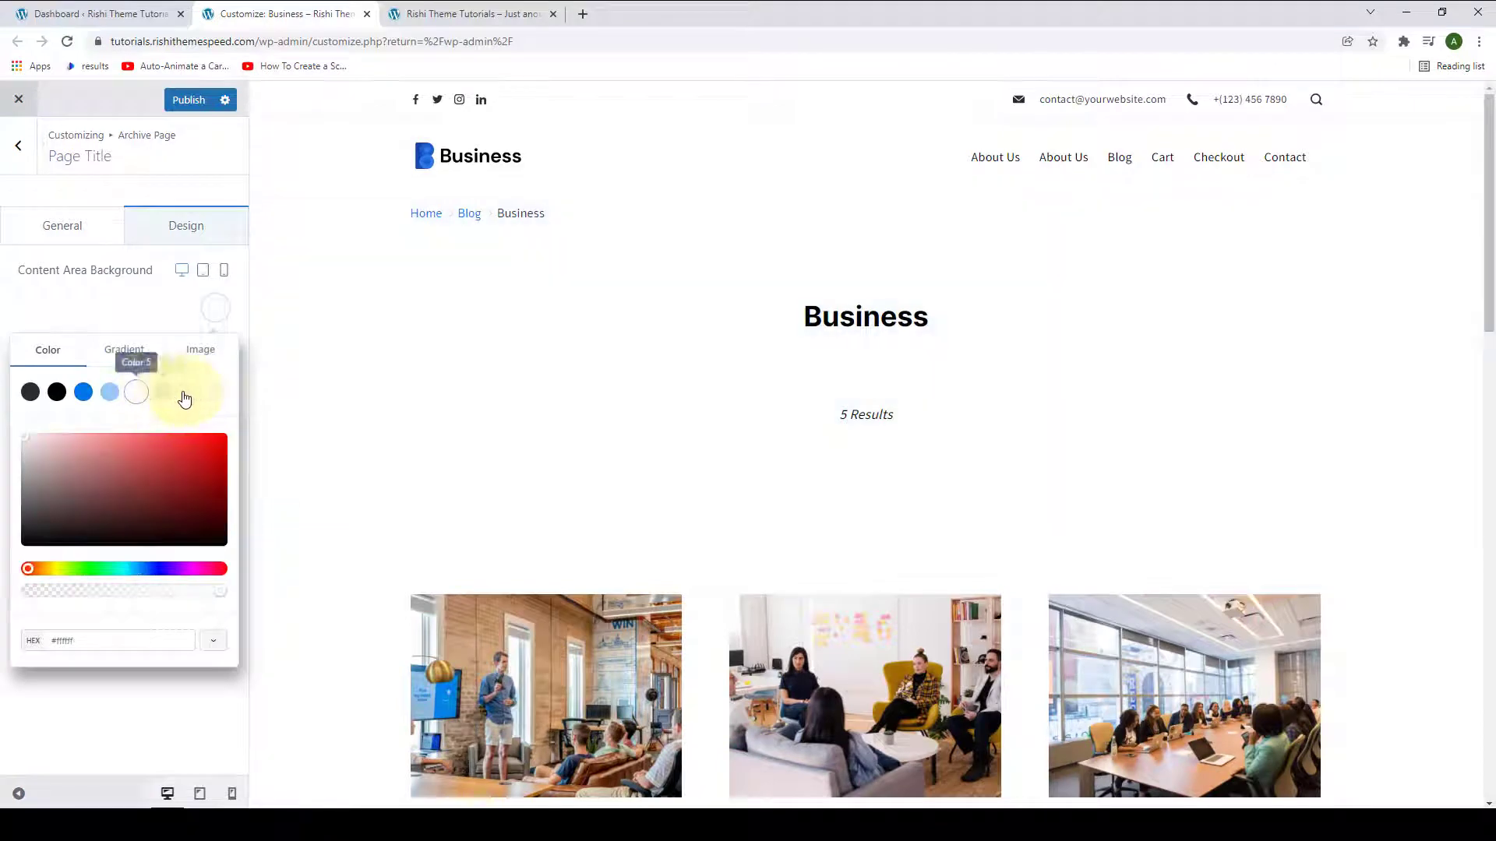
click(167, 320)
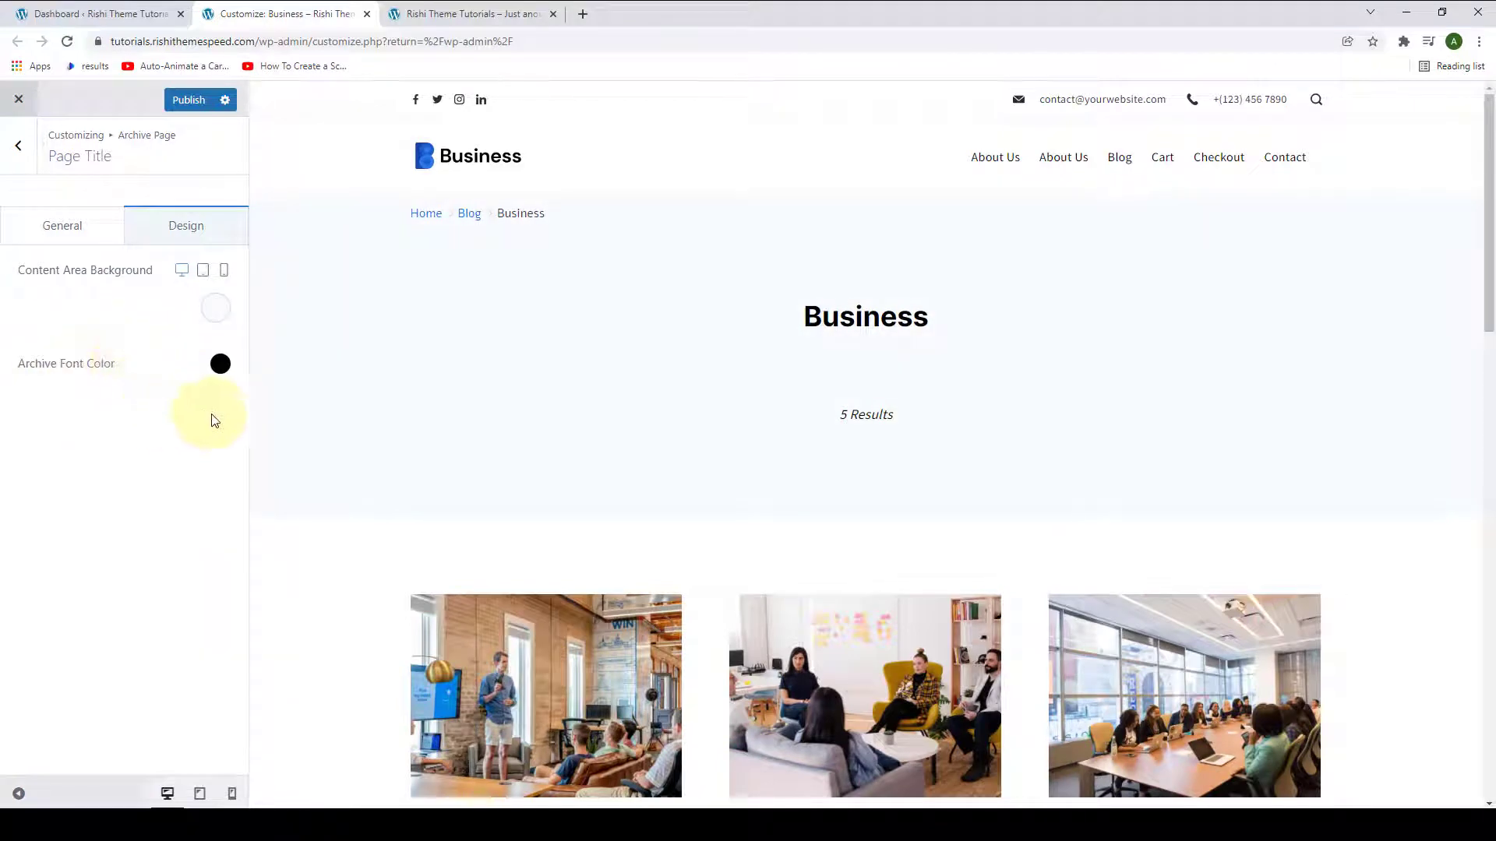
Set the archive title font colour to the Color 3 blue #0074e3 and go back to Archive Page settings
click(219, 366)
click(85, 409)
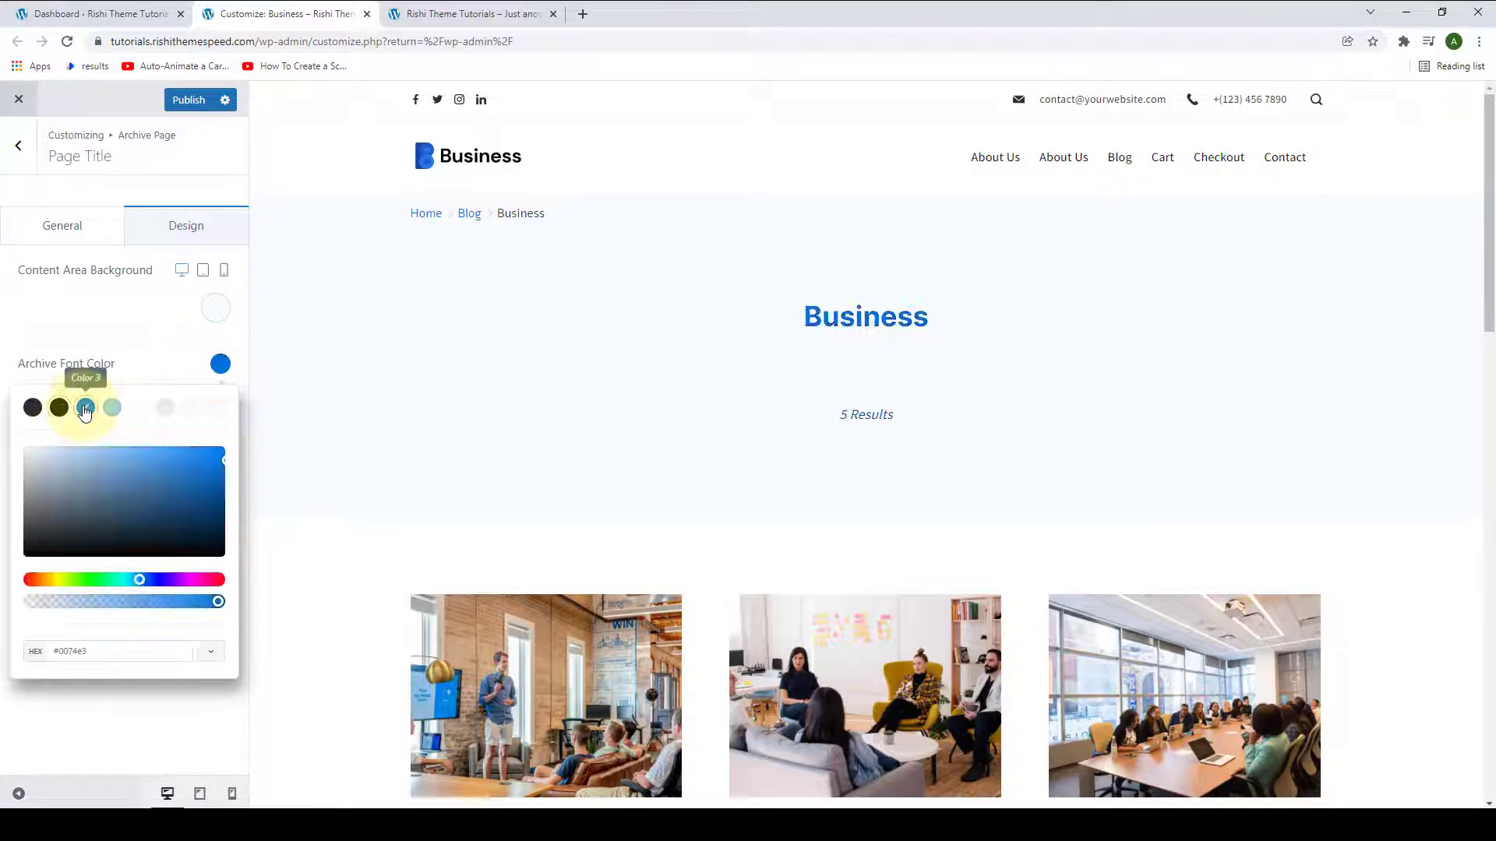
click(113, 409)
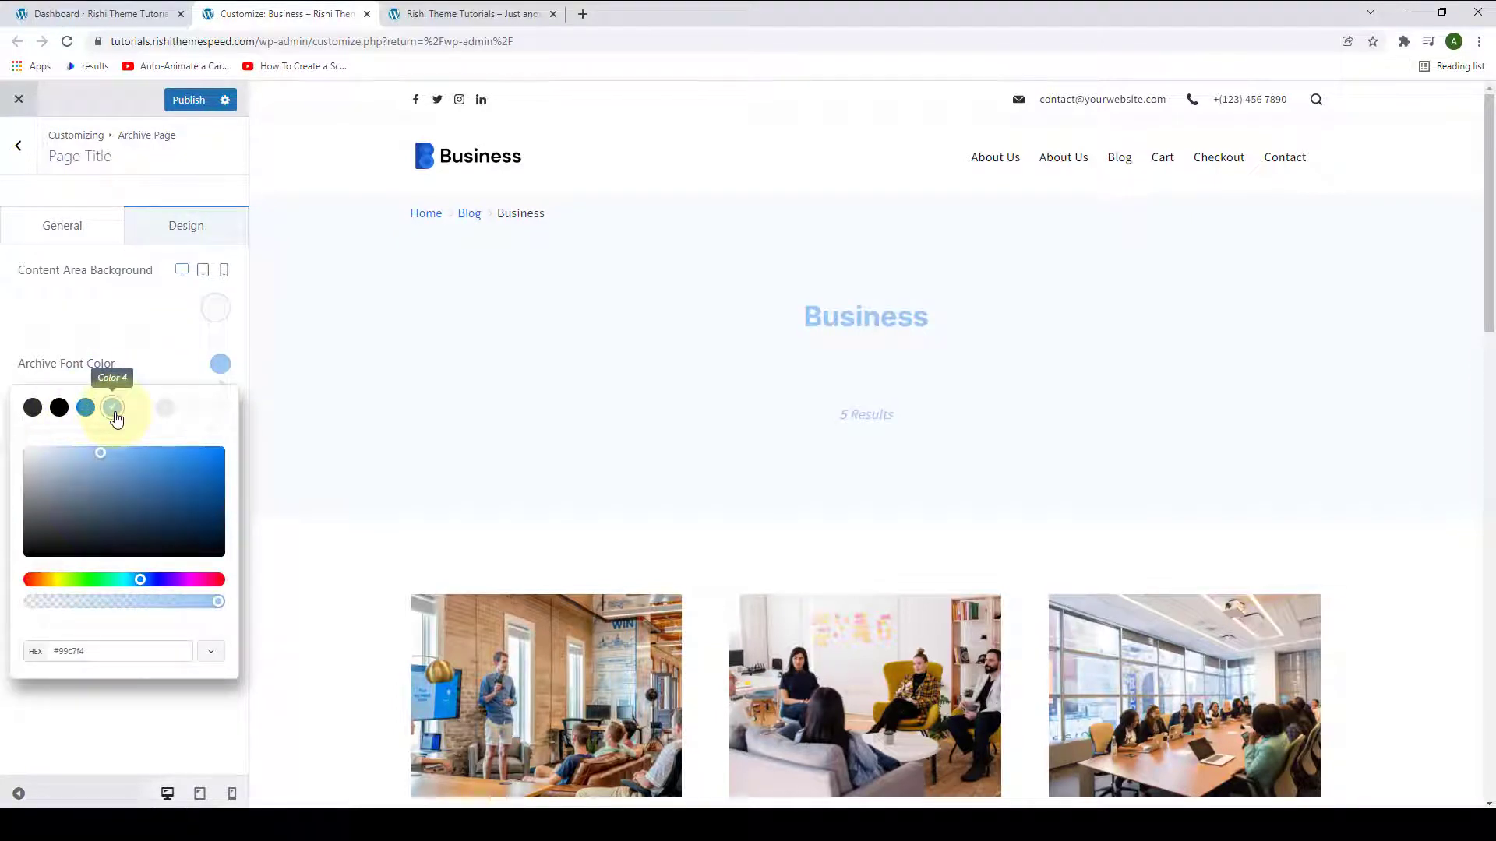
click(166, 528)
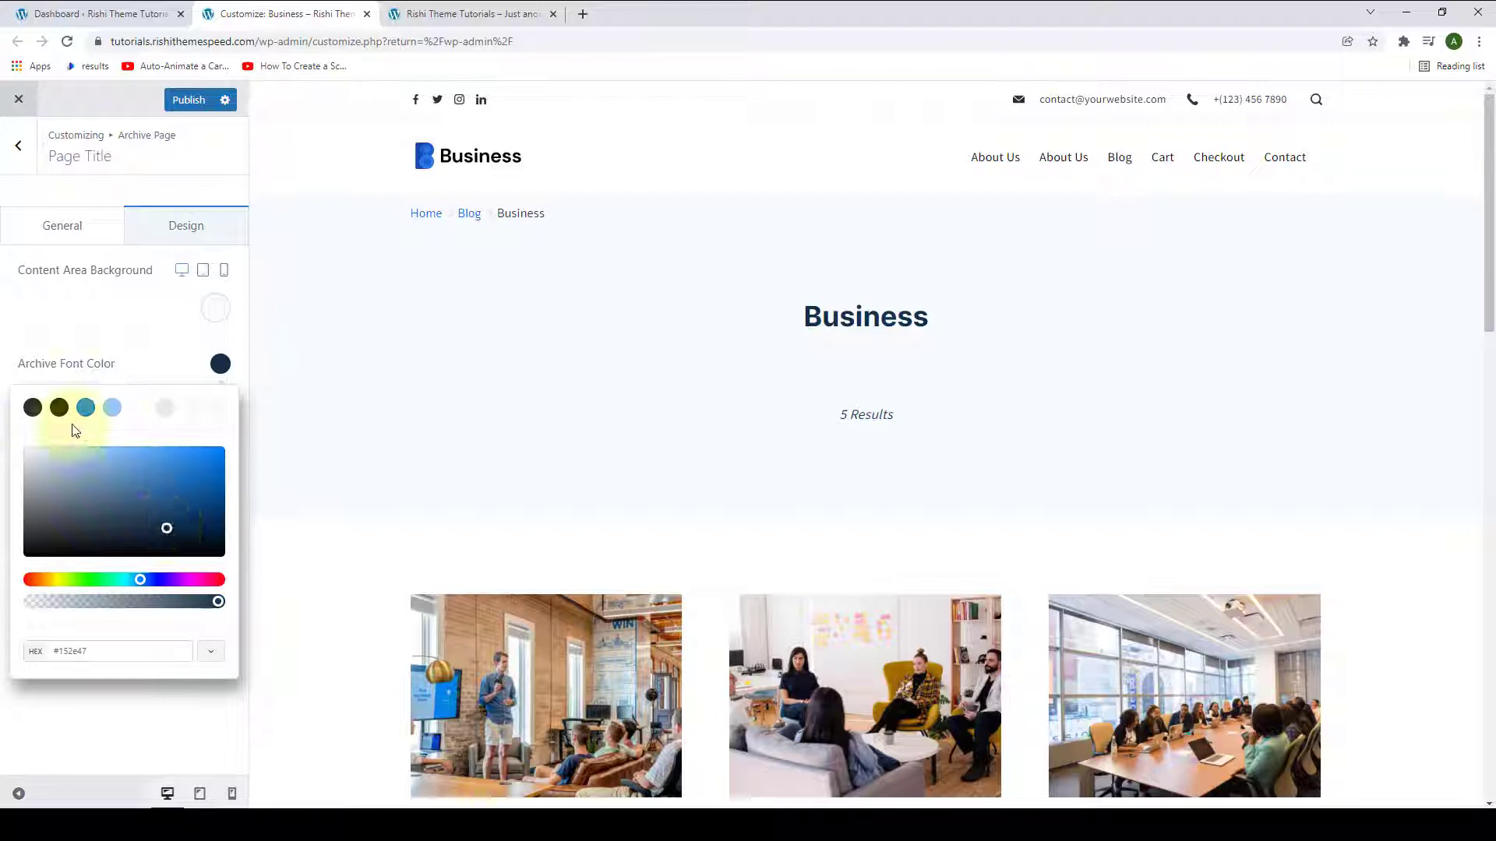
click(59, 405)
click(81, 403)
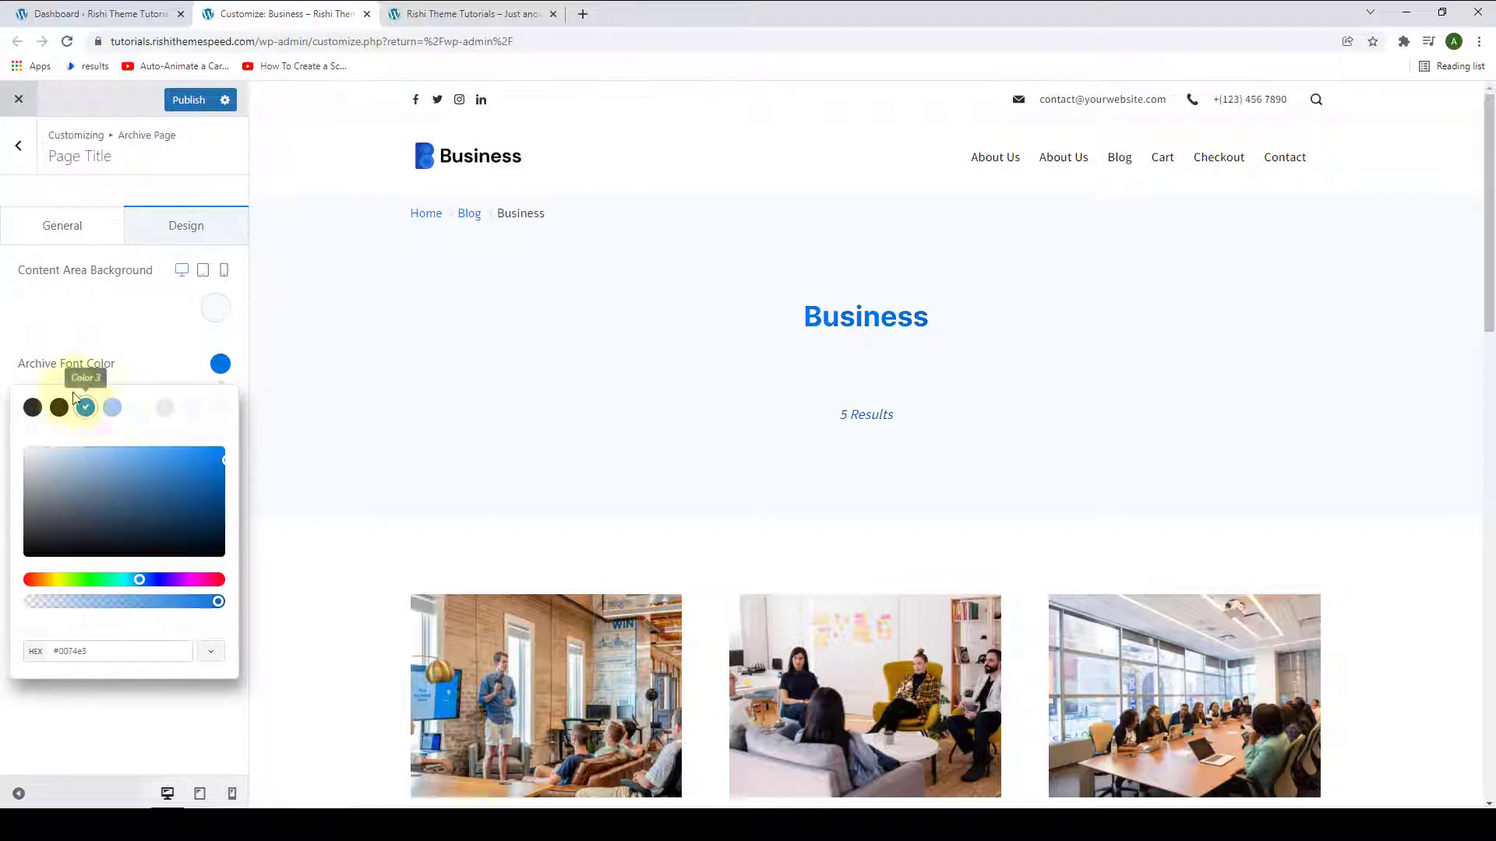
click(137, 357)
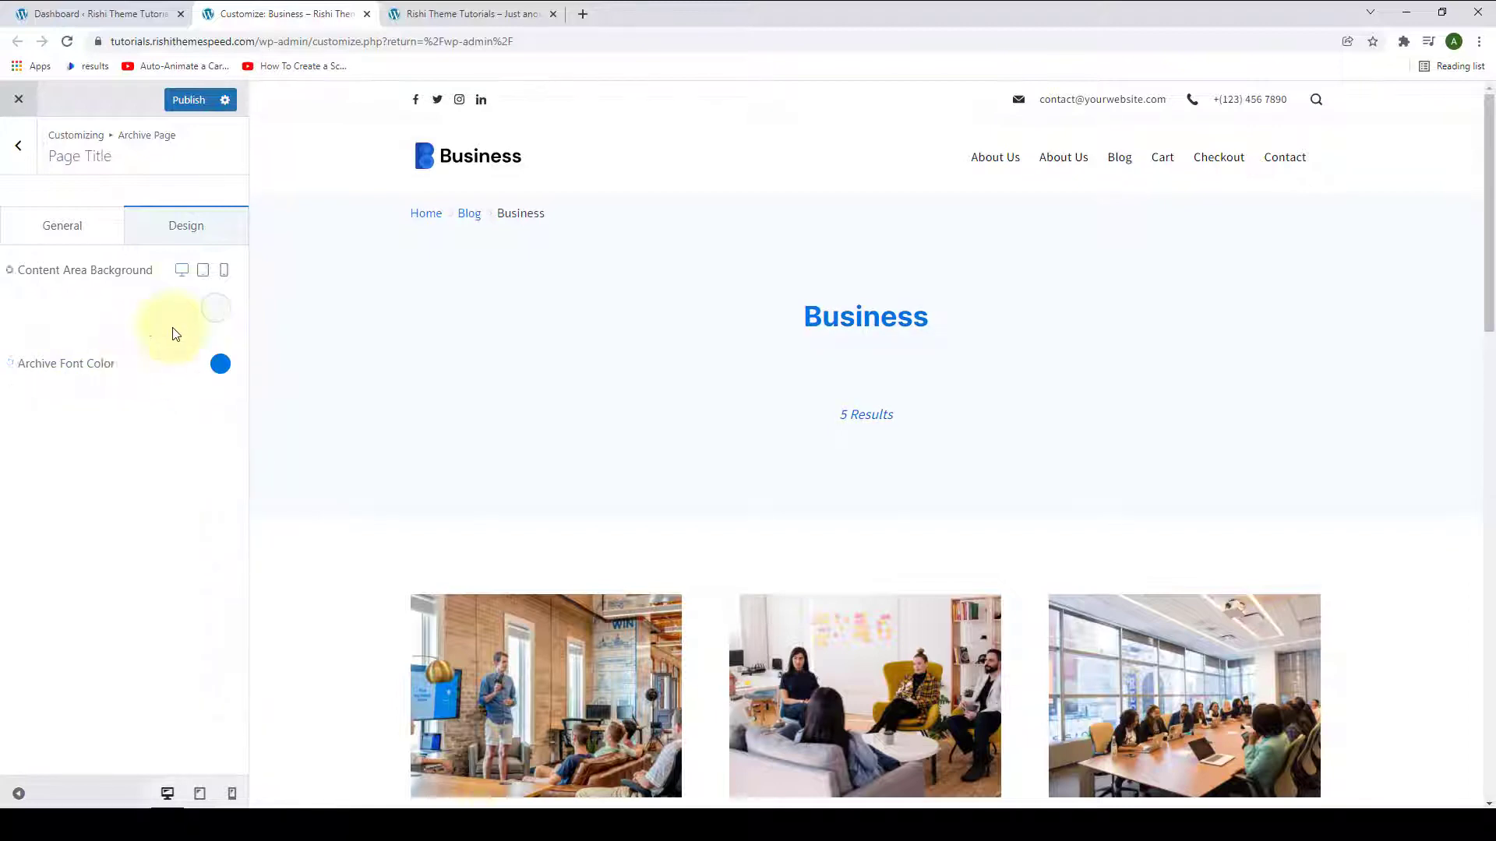
click(10, 154)
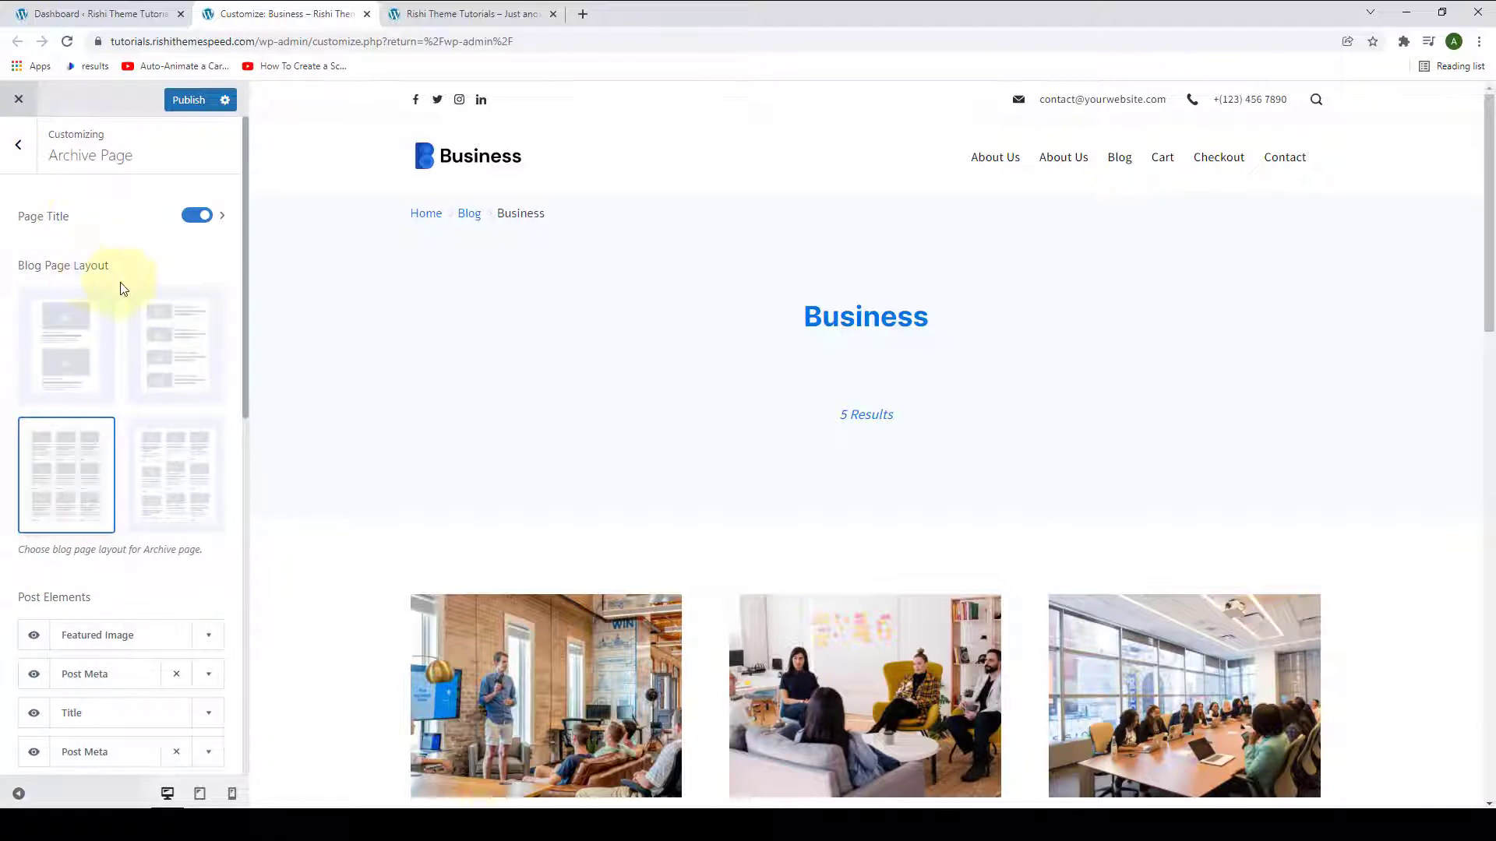
scroll(123, 467, down, 10)
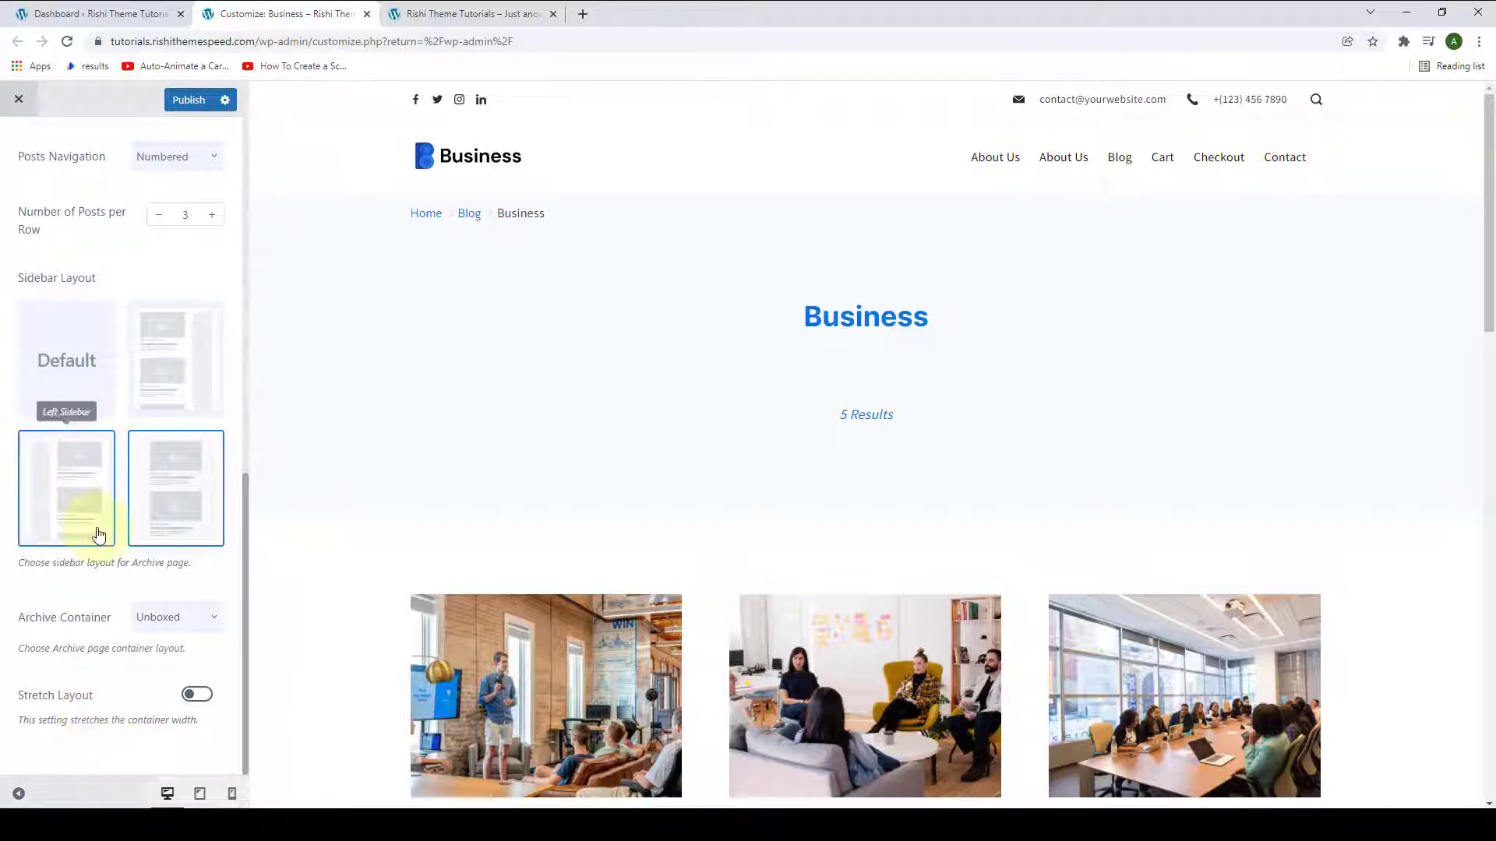
scroll(100, 569, up, 10)
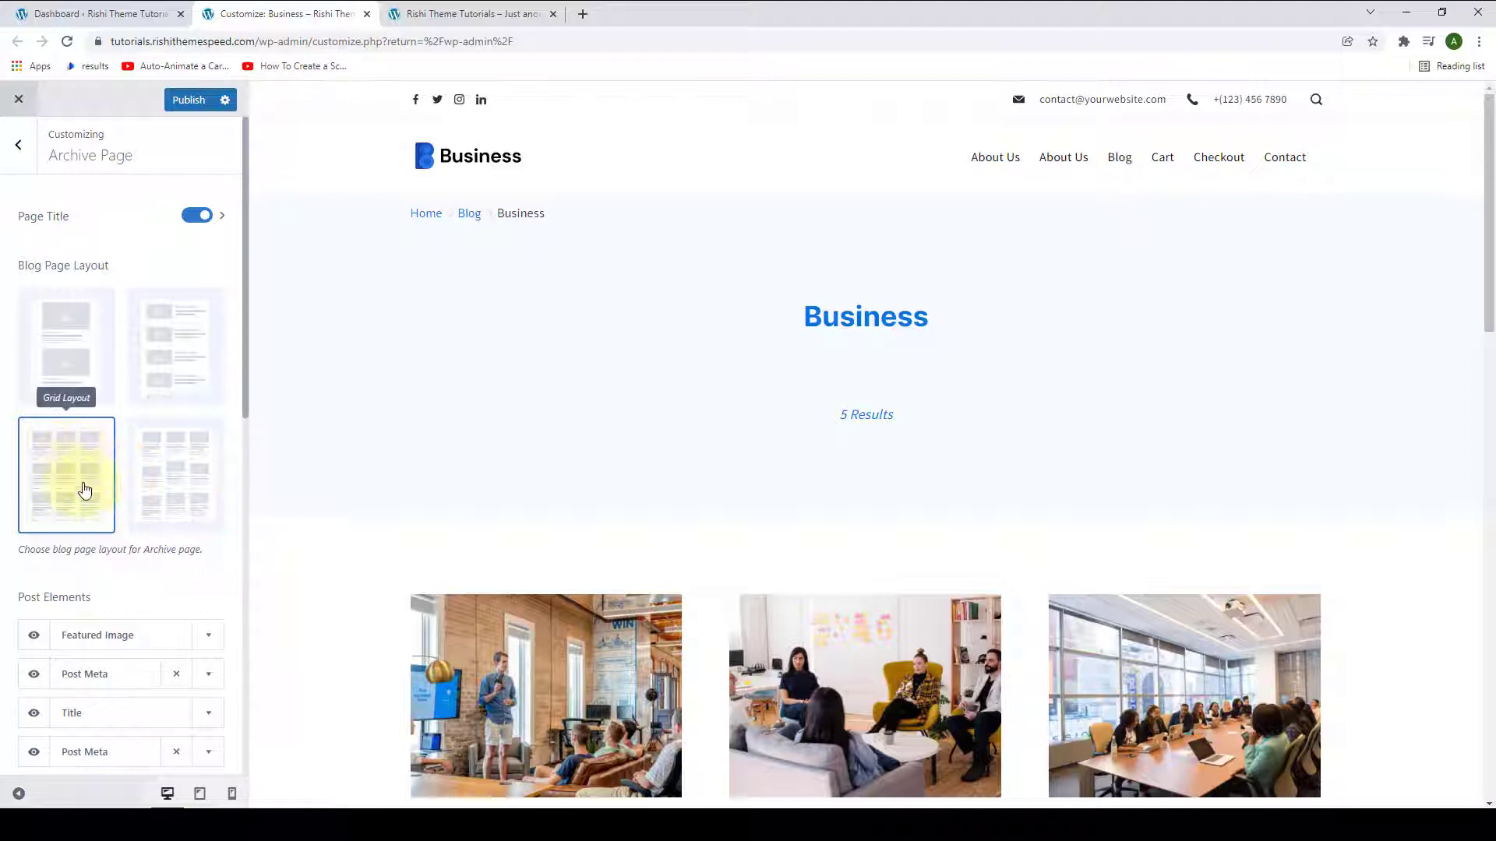
click(167, 366)
scroll(360, 444, down, 4)
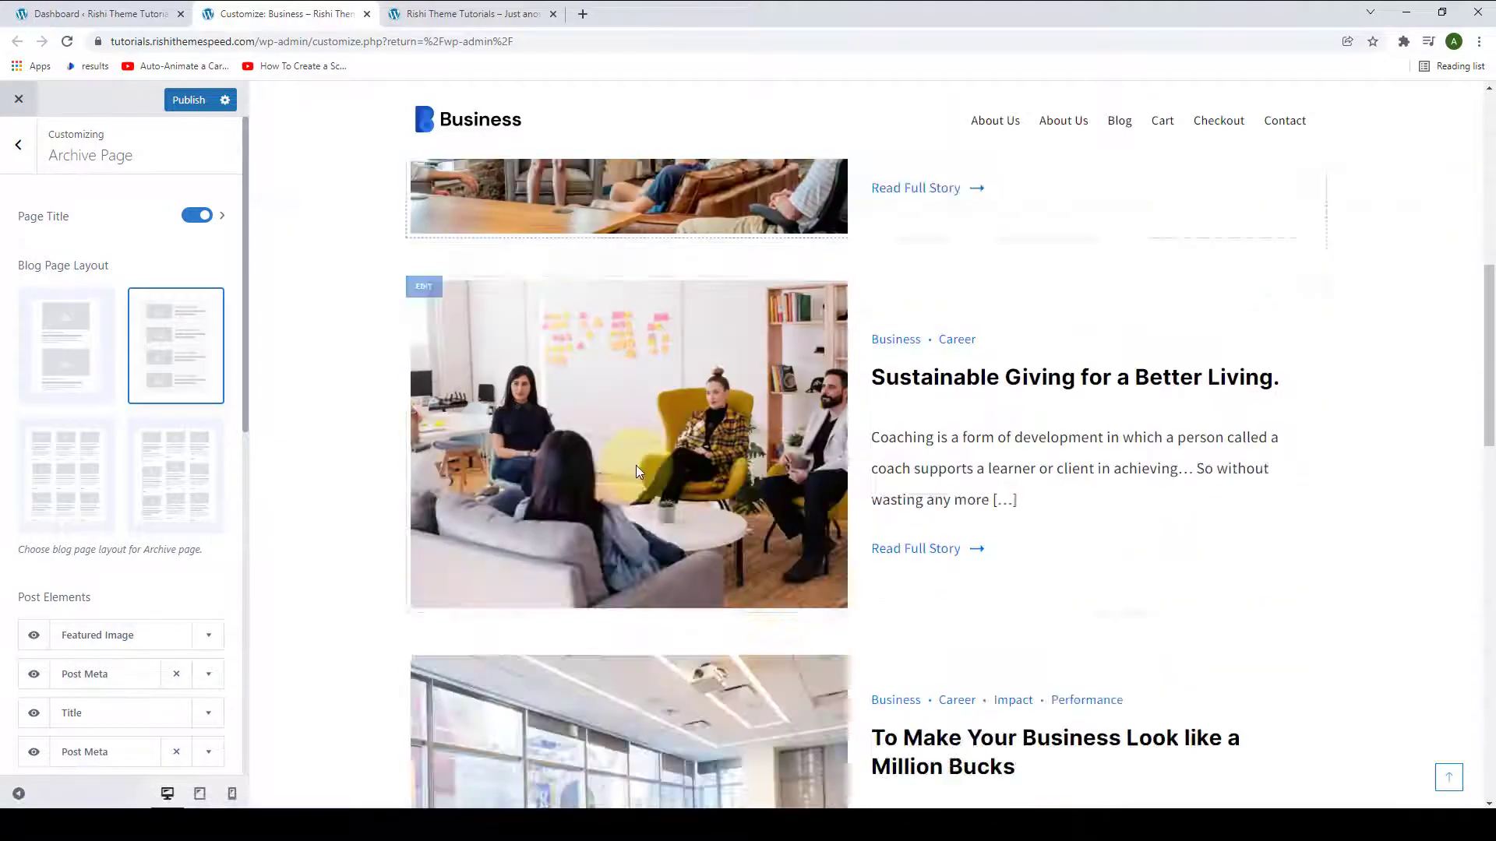
scroll(636, 465, down, 10)
scroll(636, 460, up, 5)
scroll(635, 466, up, 5)
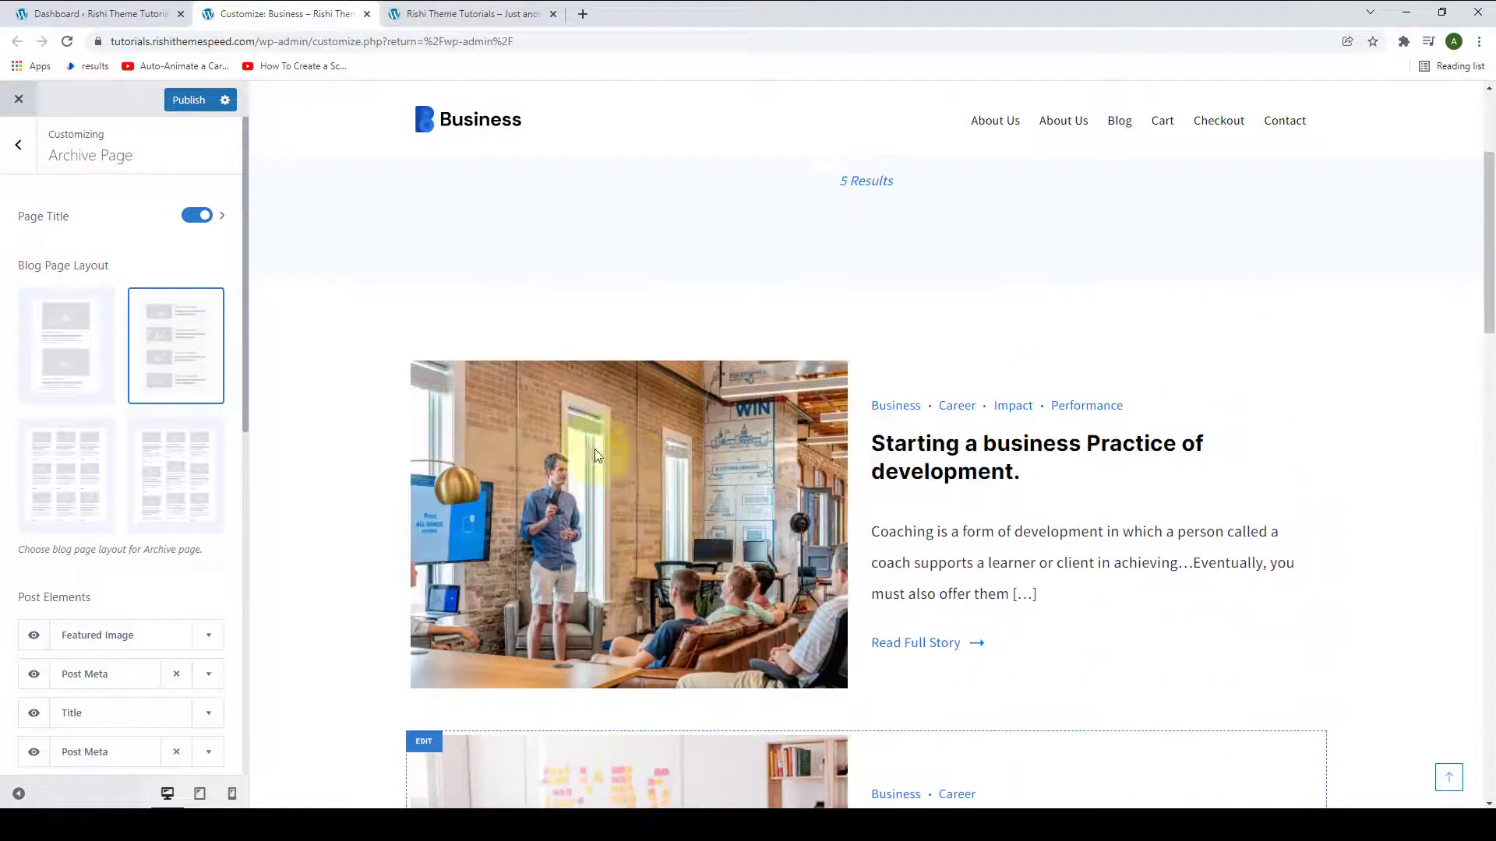
click(76, 485)
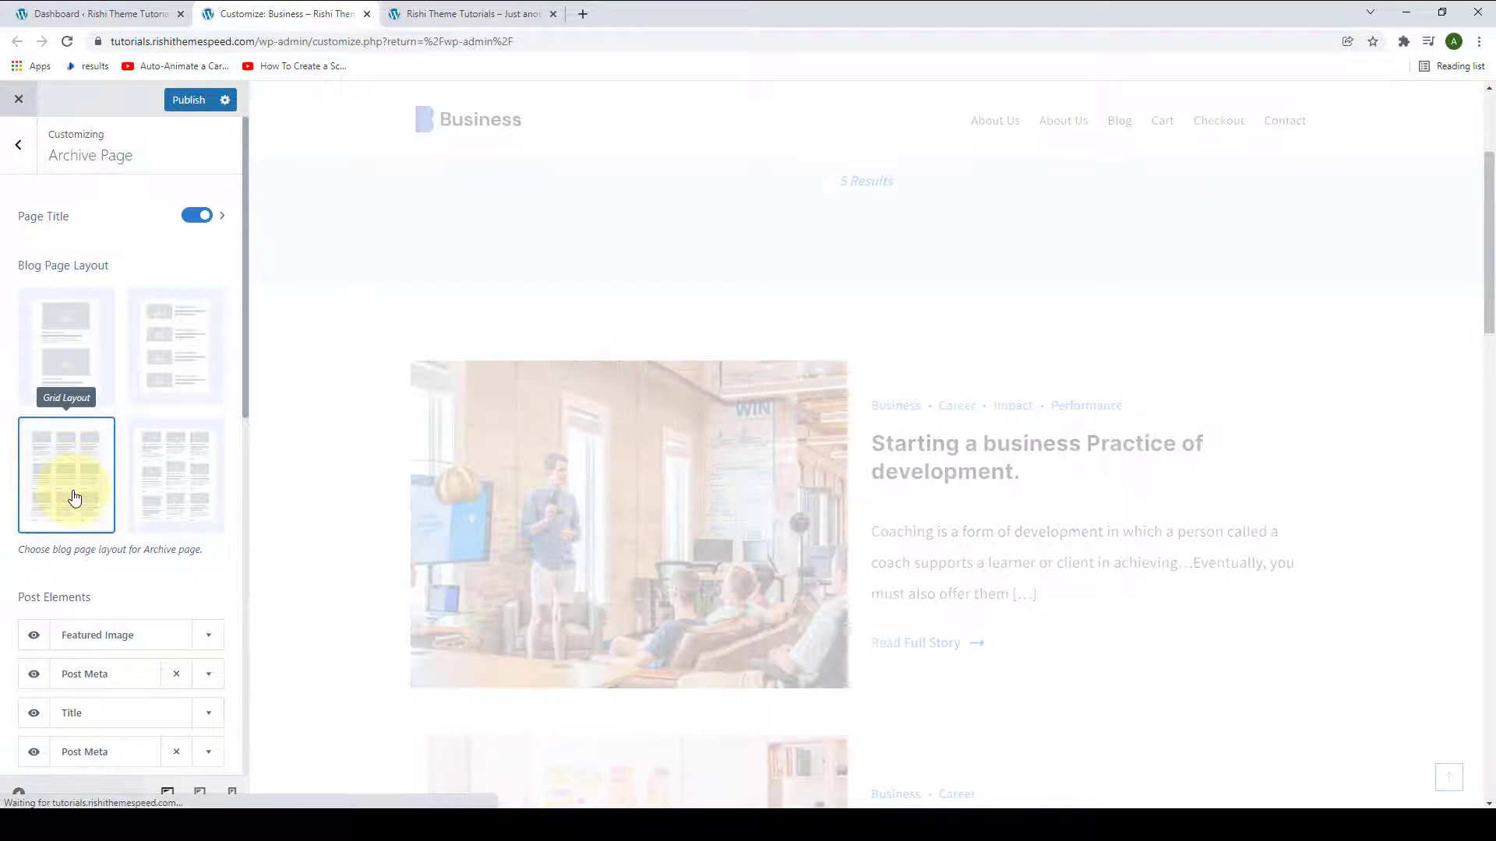
scroll(77, 490, down, 4)
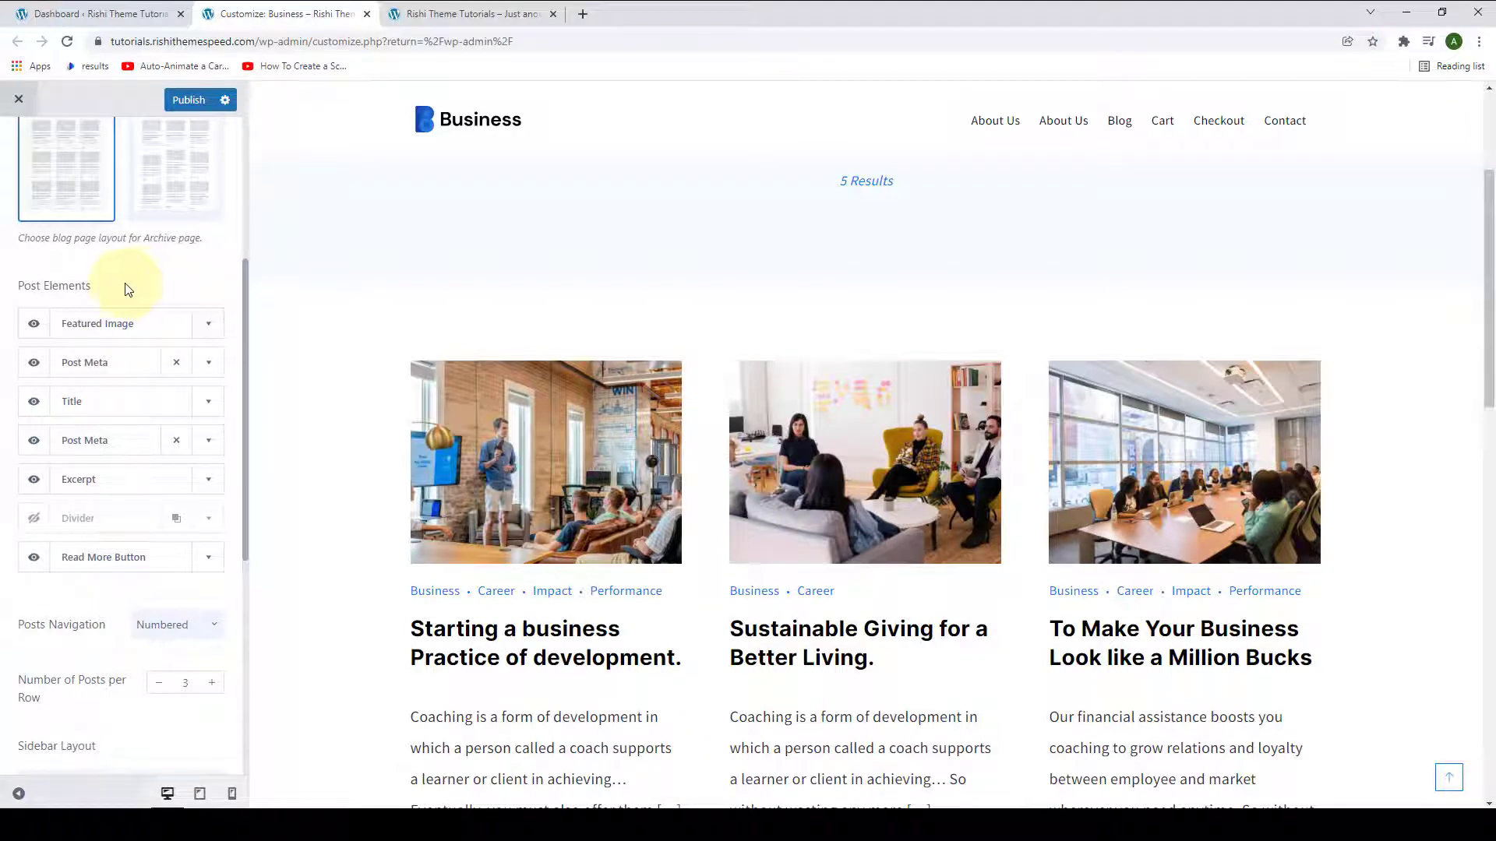
Inspect the Featured Image, first Post Meta and Title element options under Post Elements
click(212, 326)
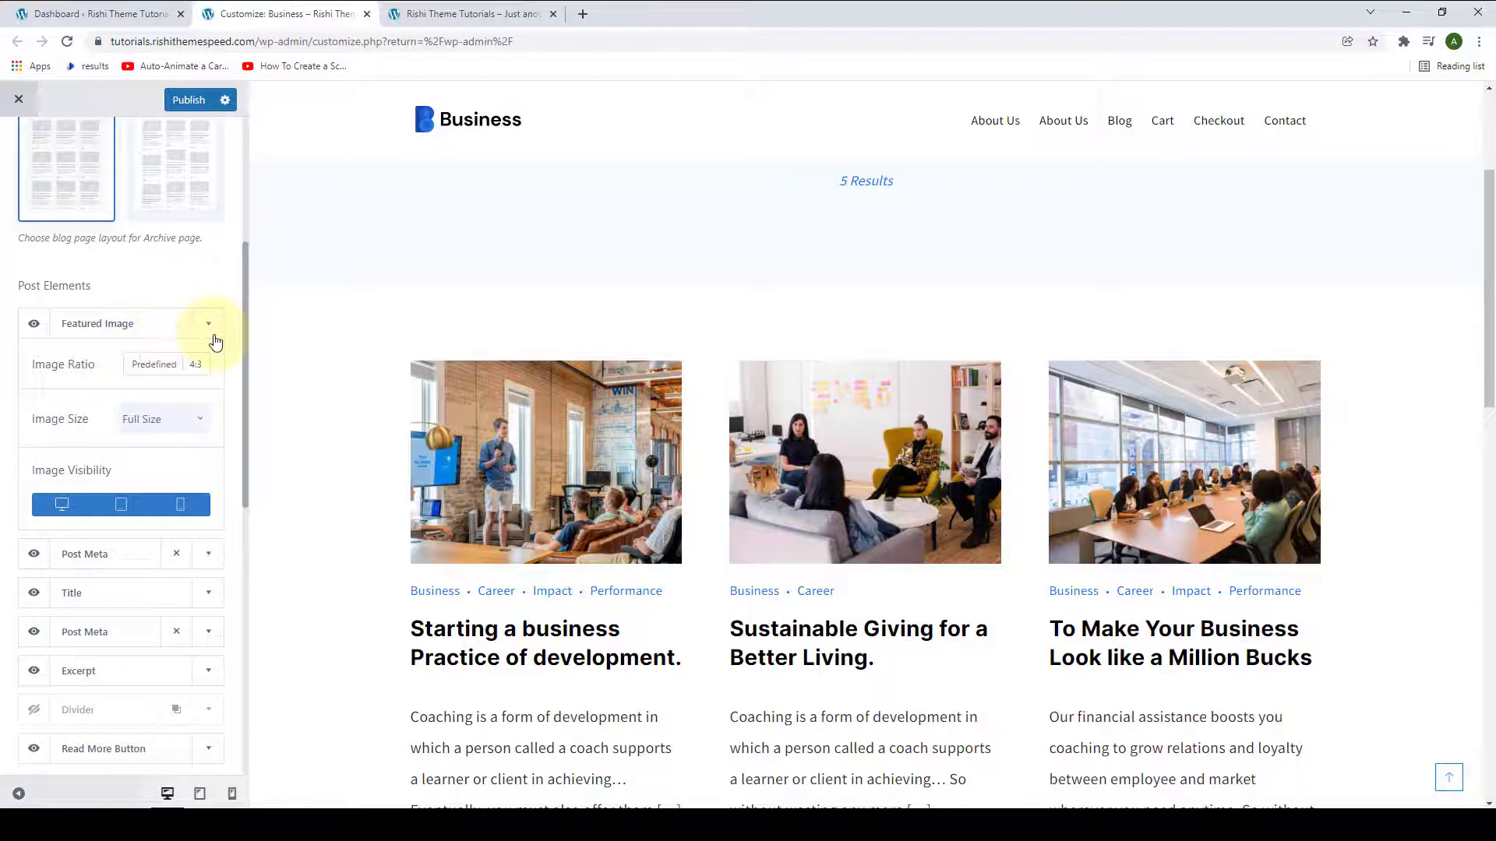
click(212, 326)
scroll(1081, 470, down, 5)
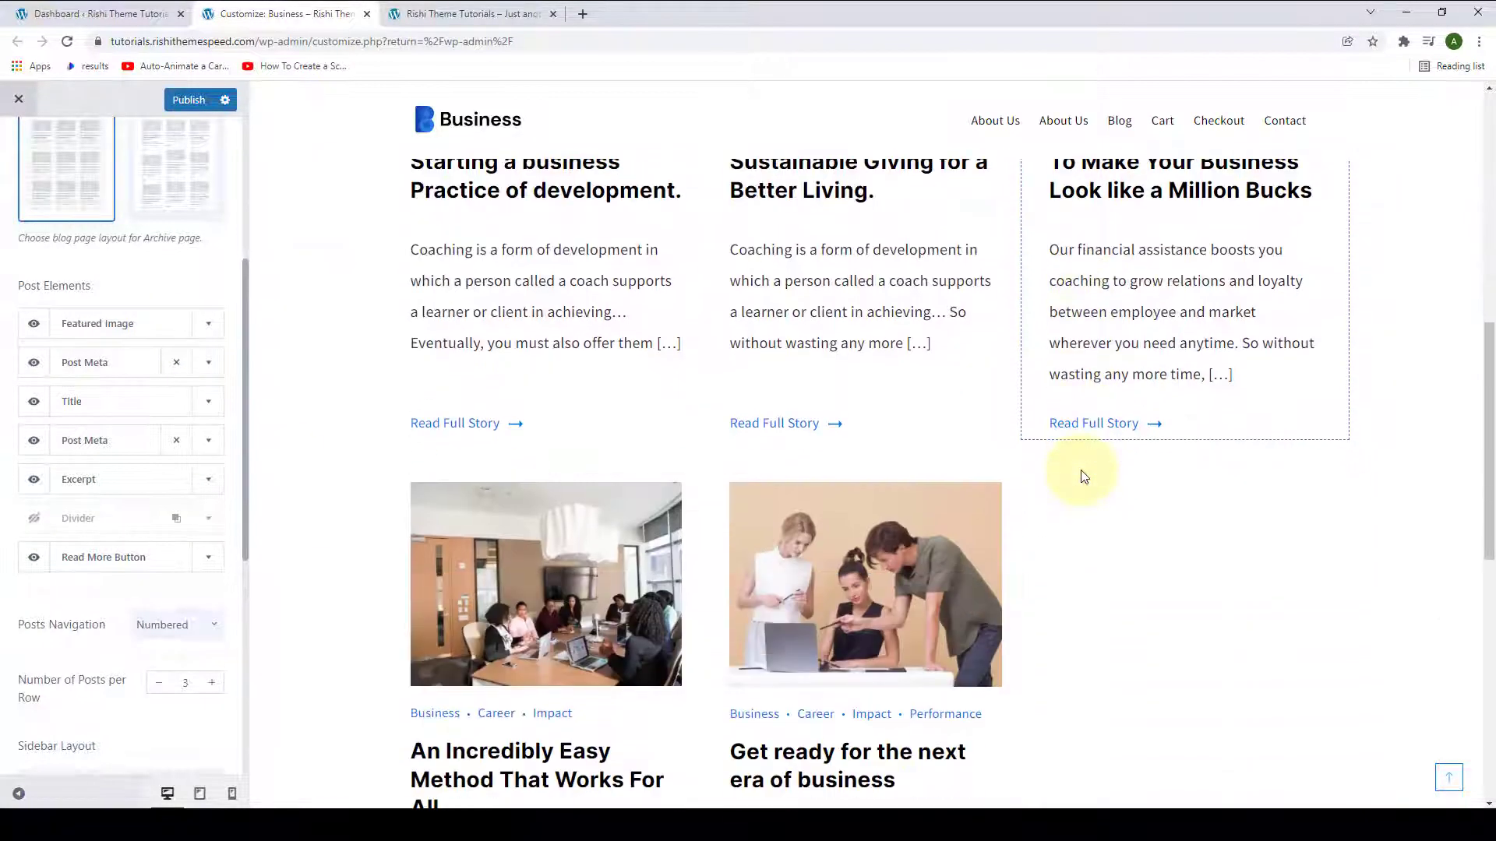
scroll(1032, 473, down, 2)
scroll(630, 463, up, 7)
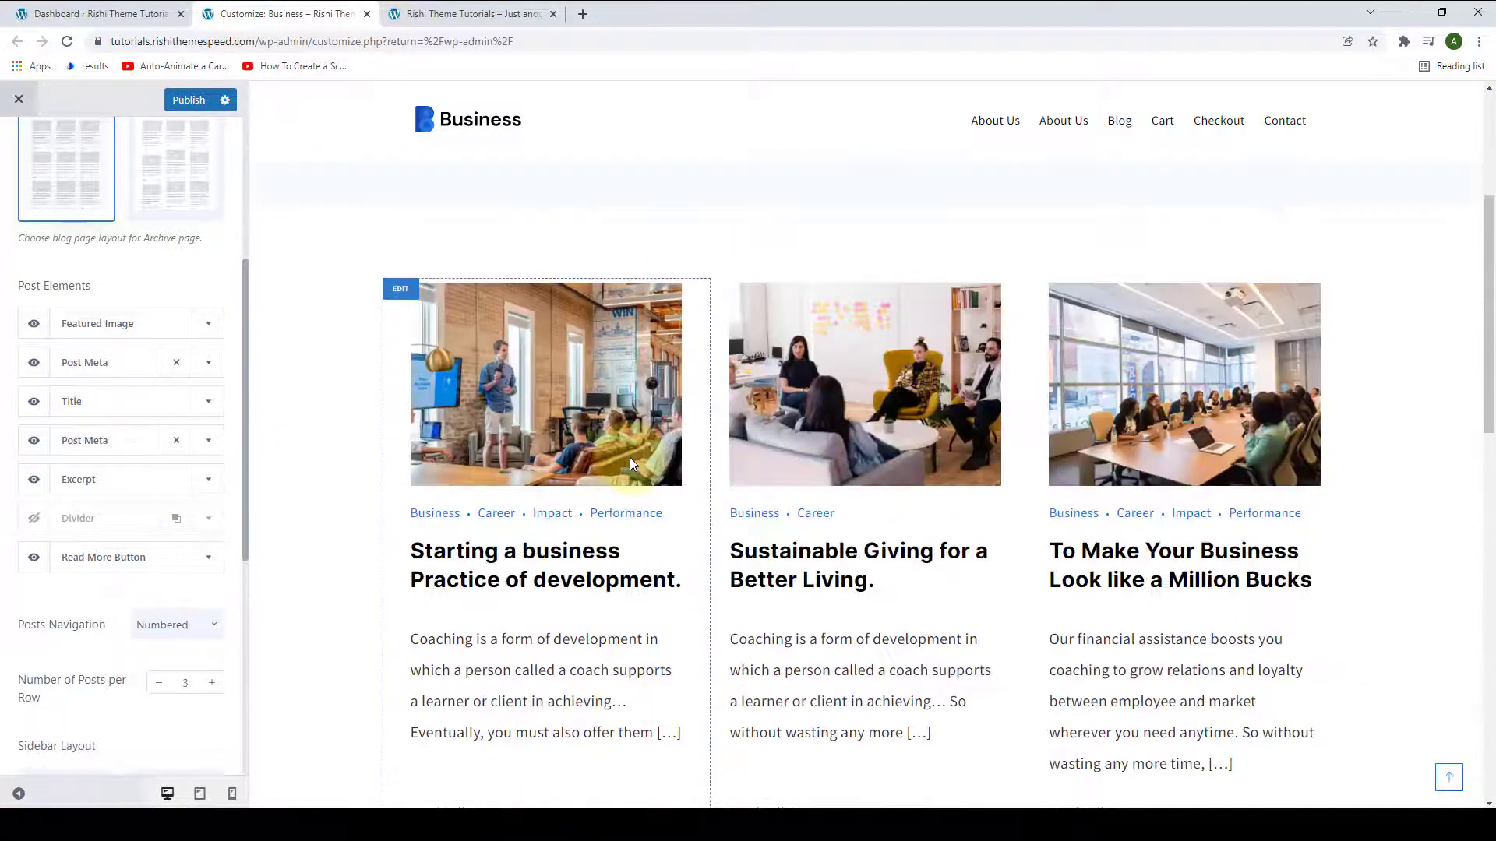
click(208, 366)
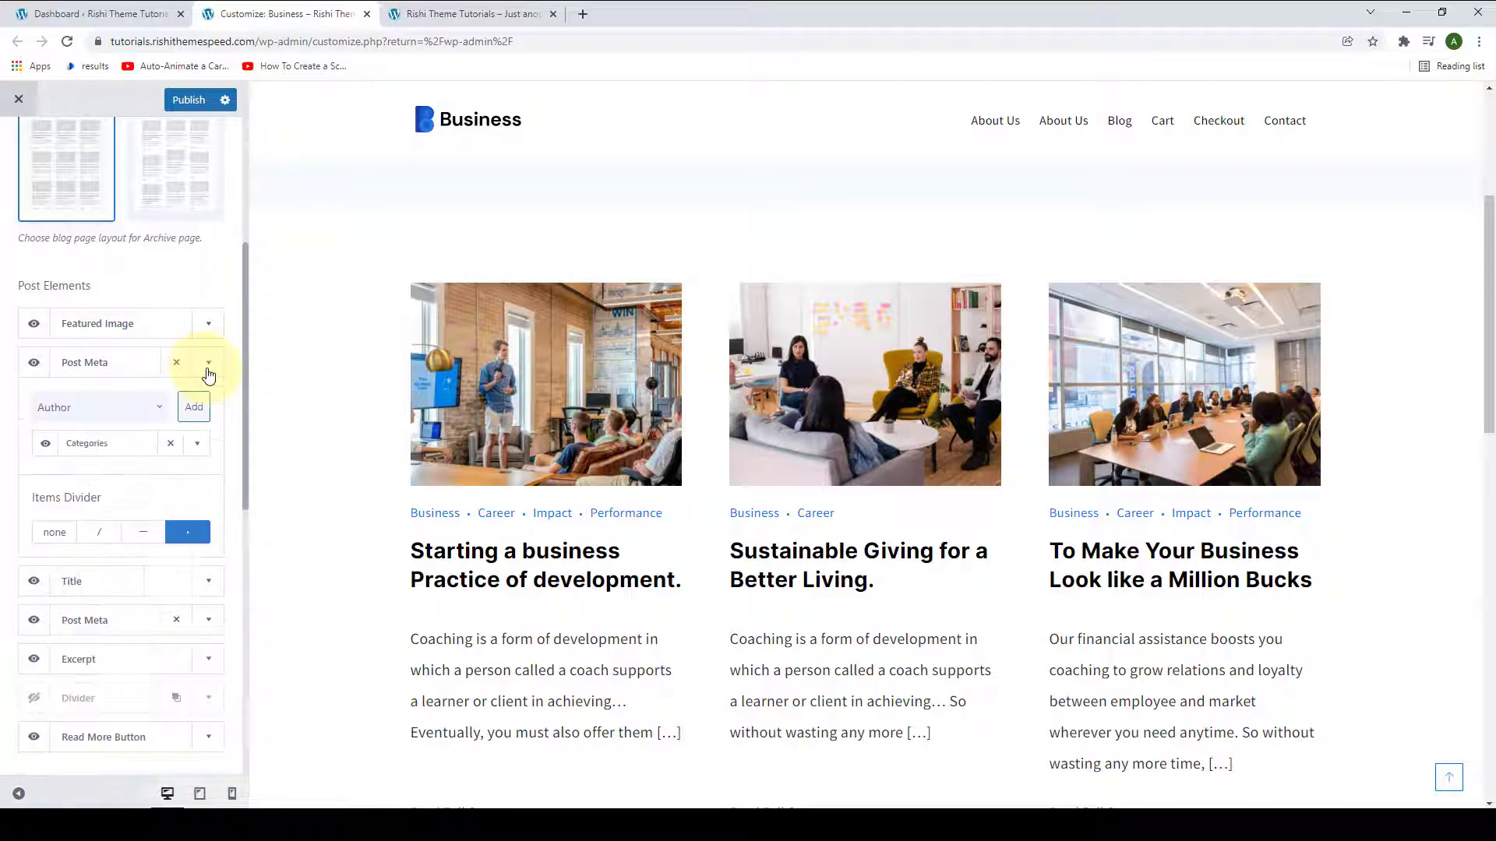
click(208, 368)
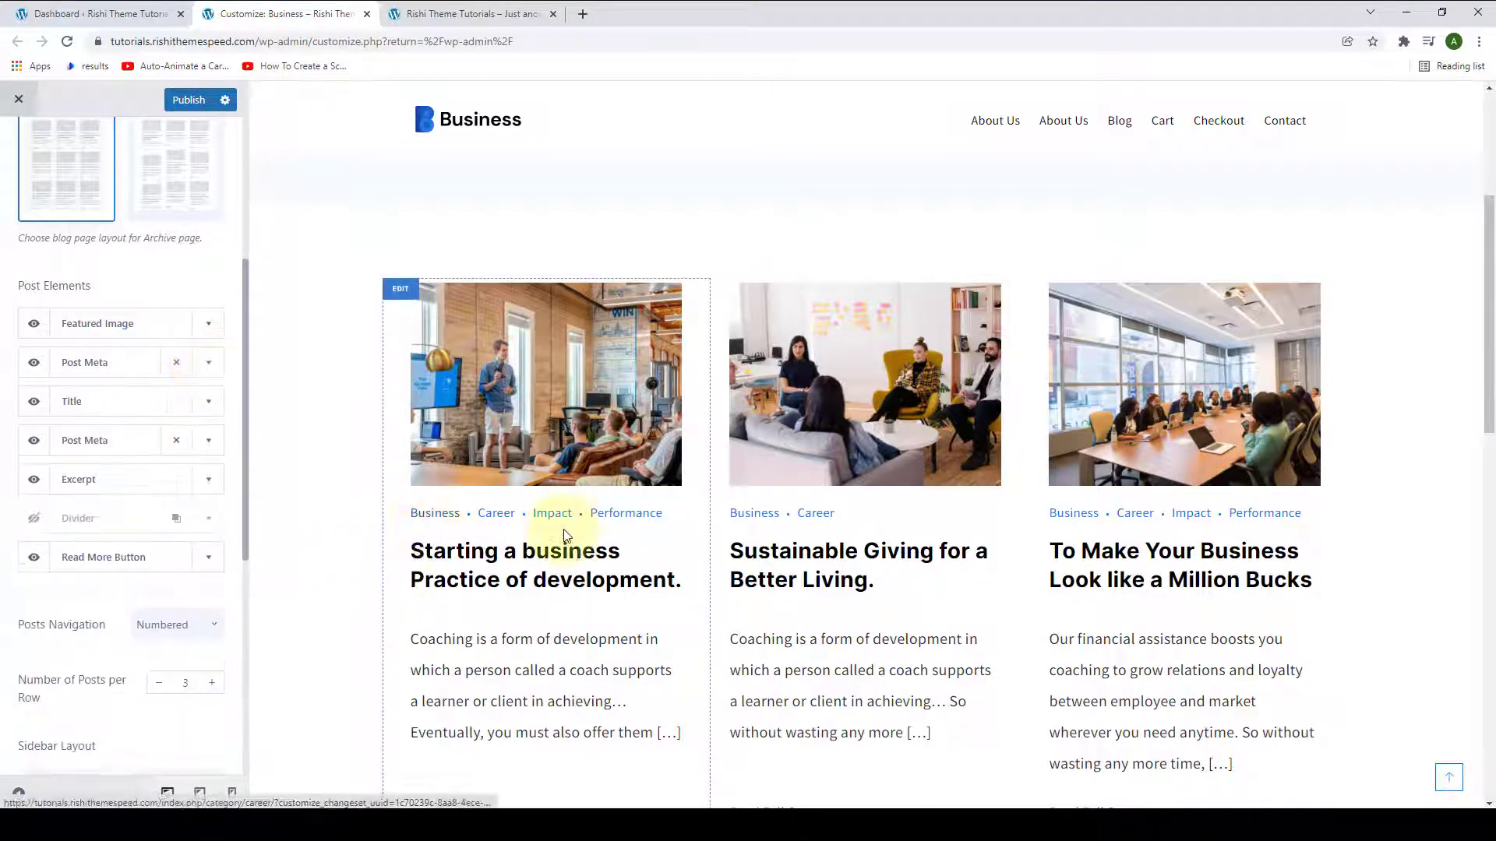
click(208, 407)
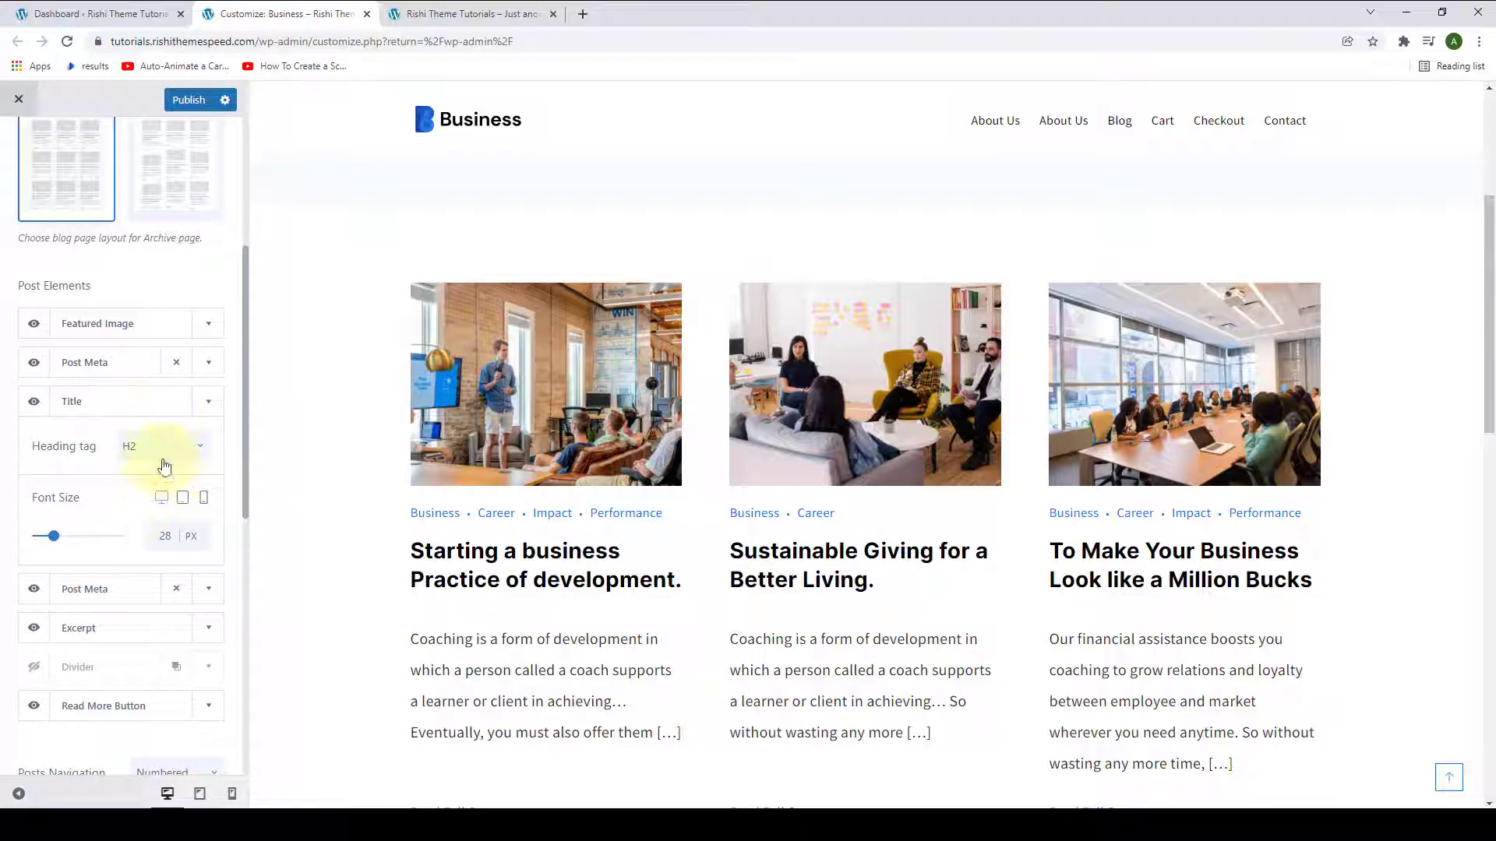
click(209, 401)
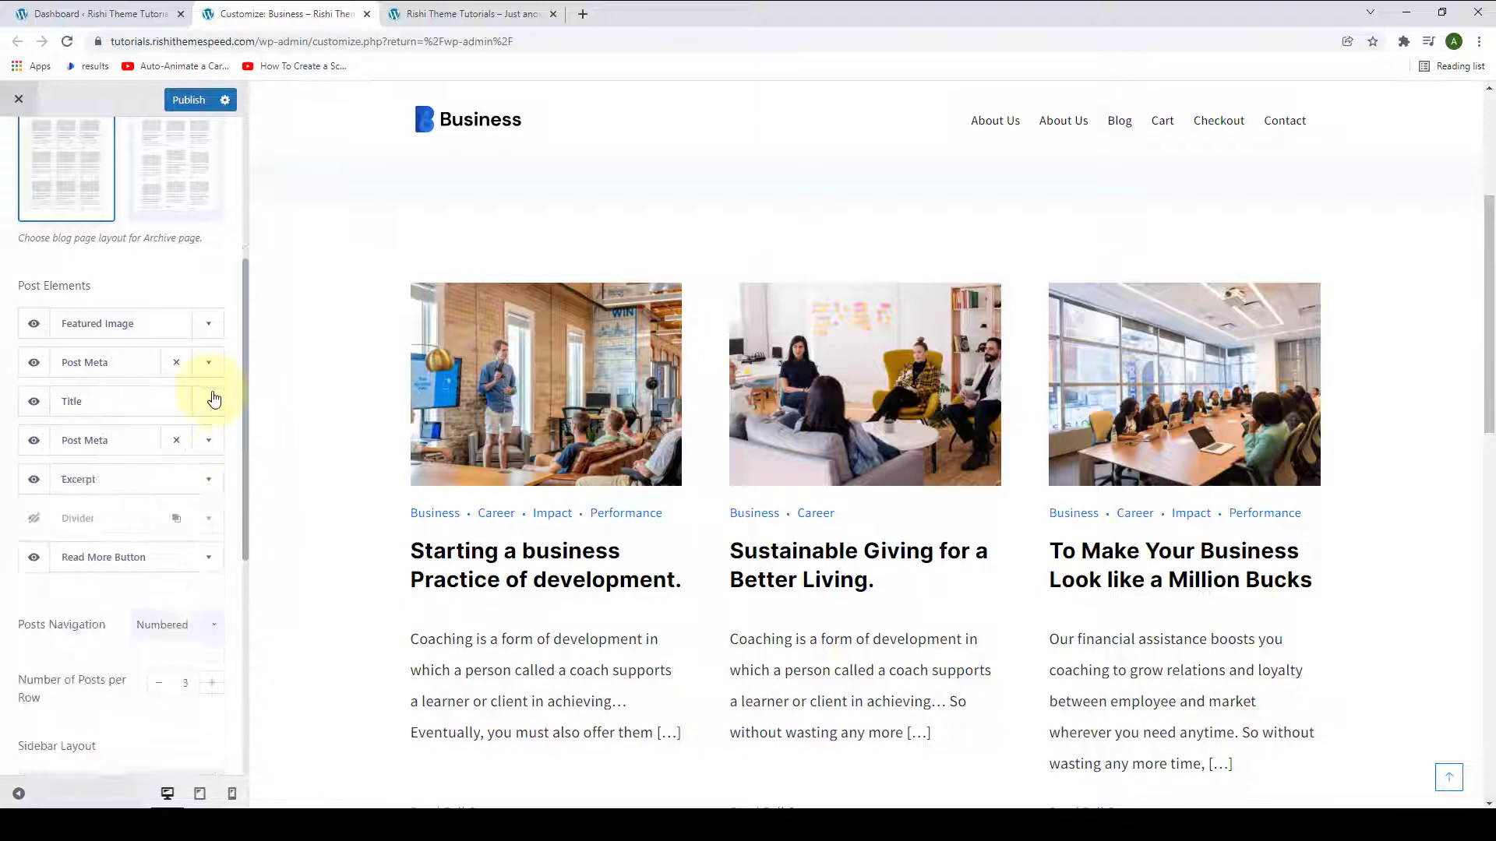
Enable Author in the second Post Meta element so a 'By' byline appears under titles
click(208, 444)
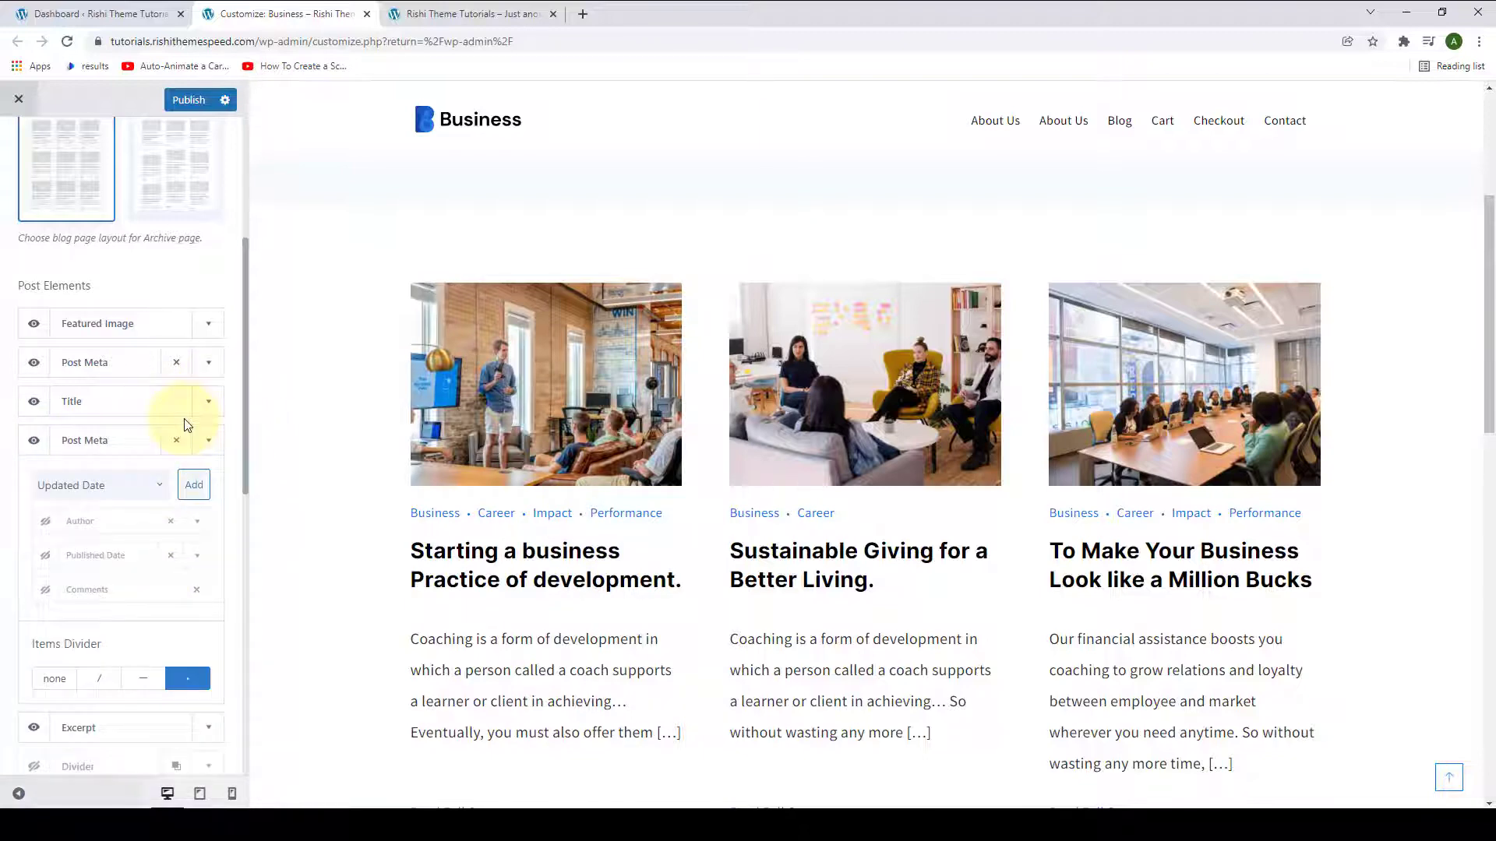
click(55, 523)
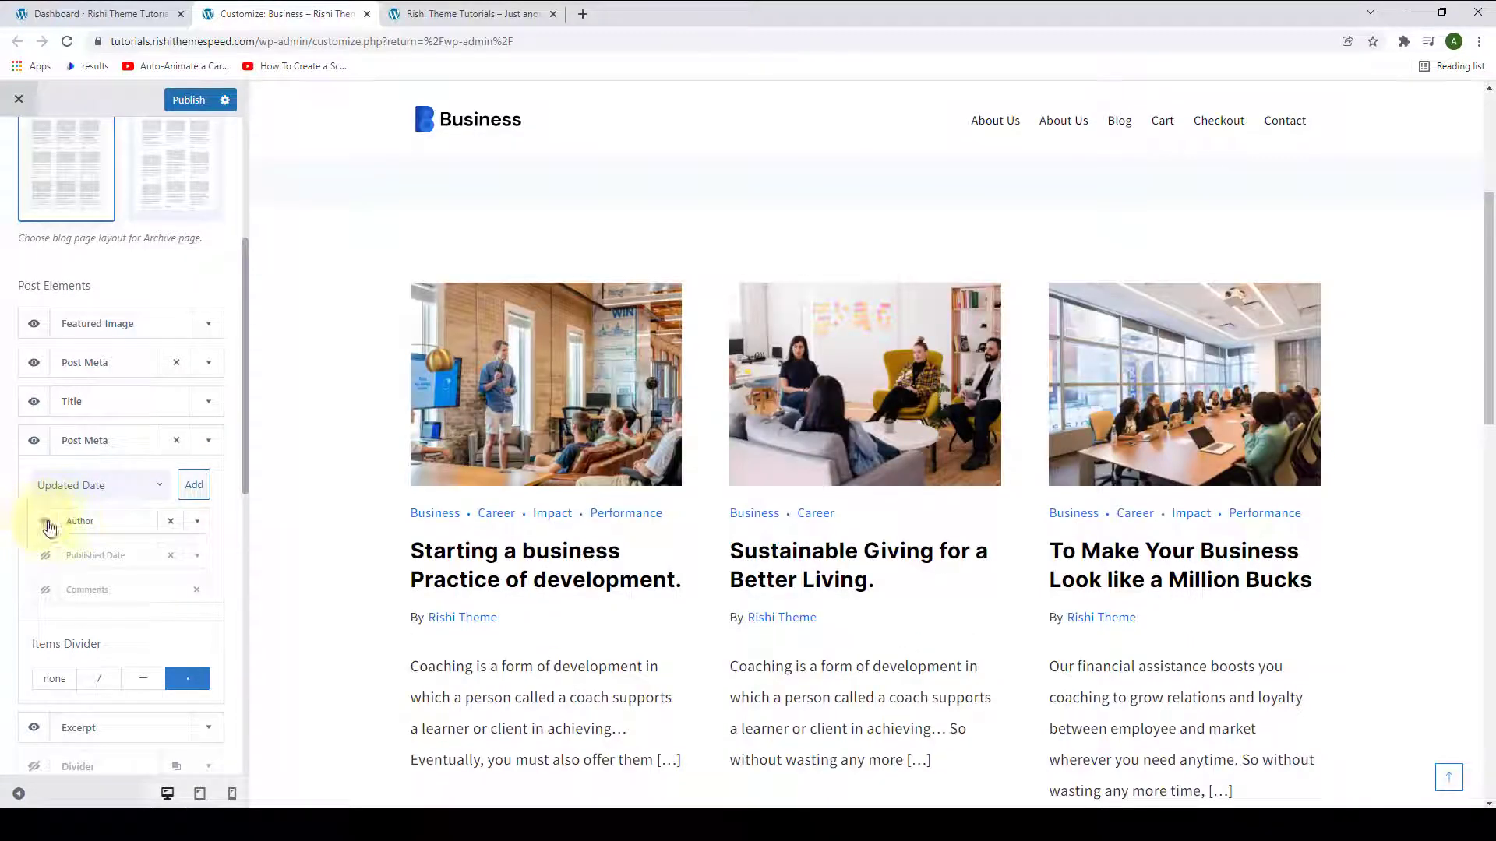
click(198, 523)
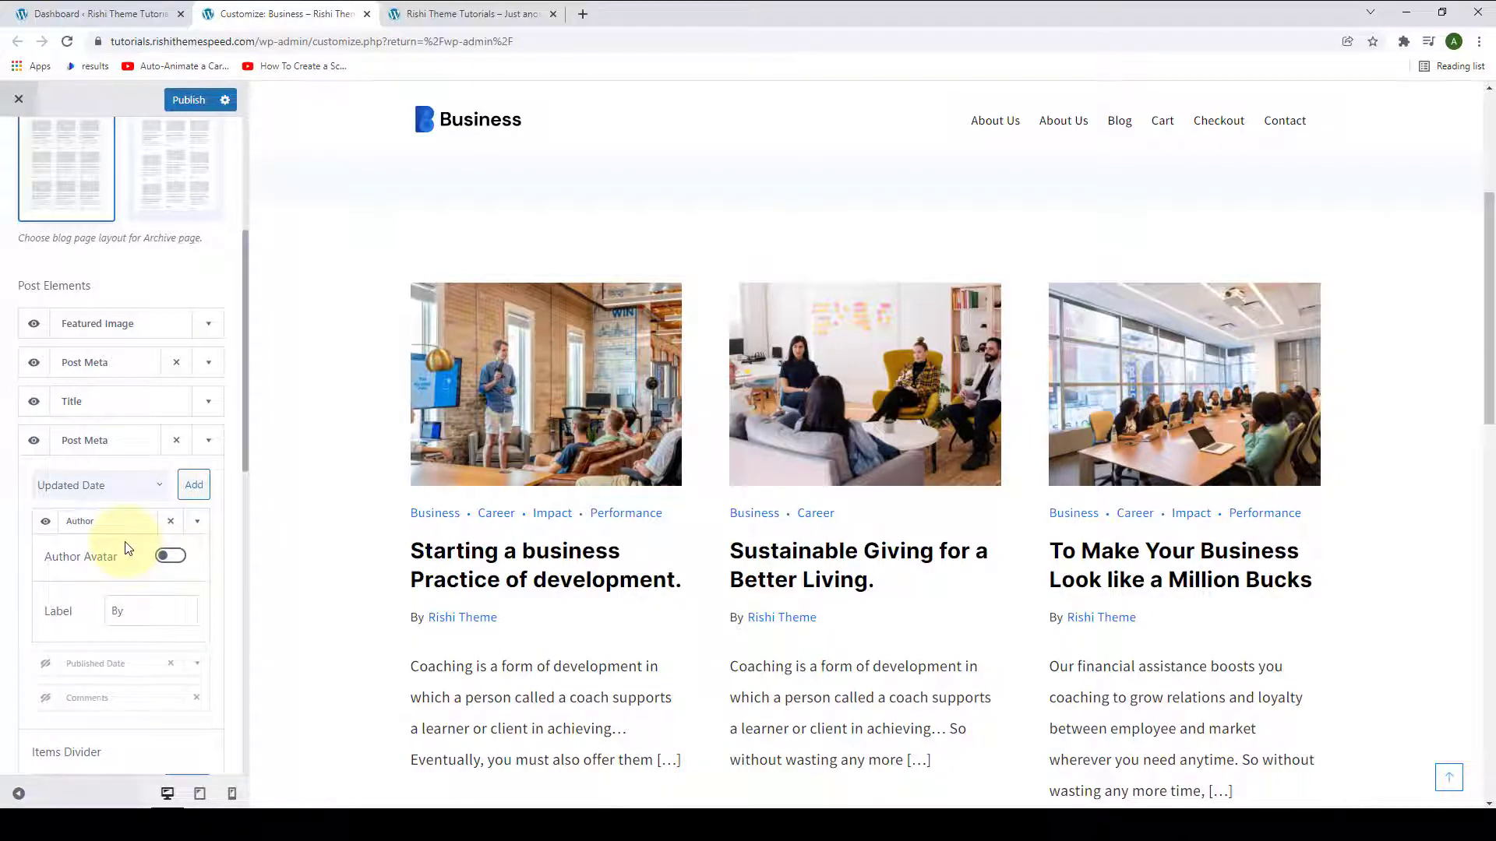
click(197, 521)
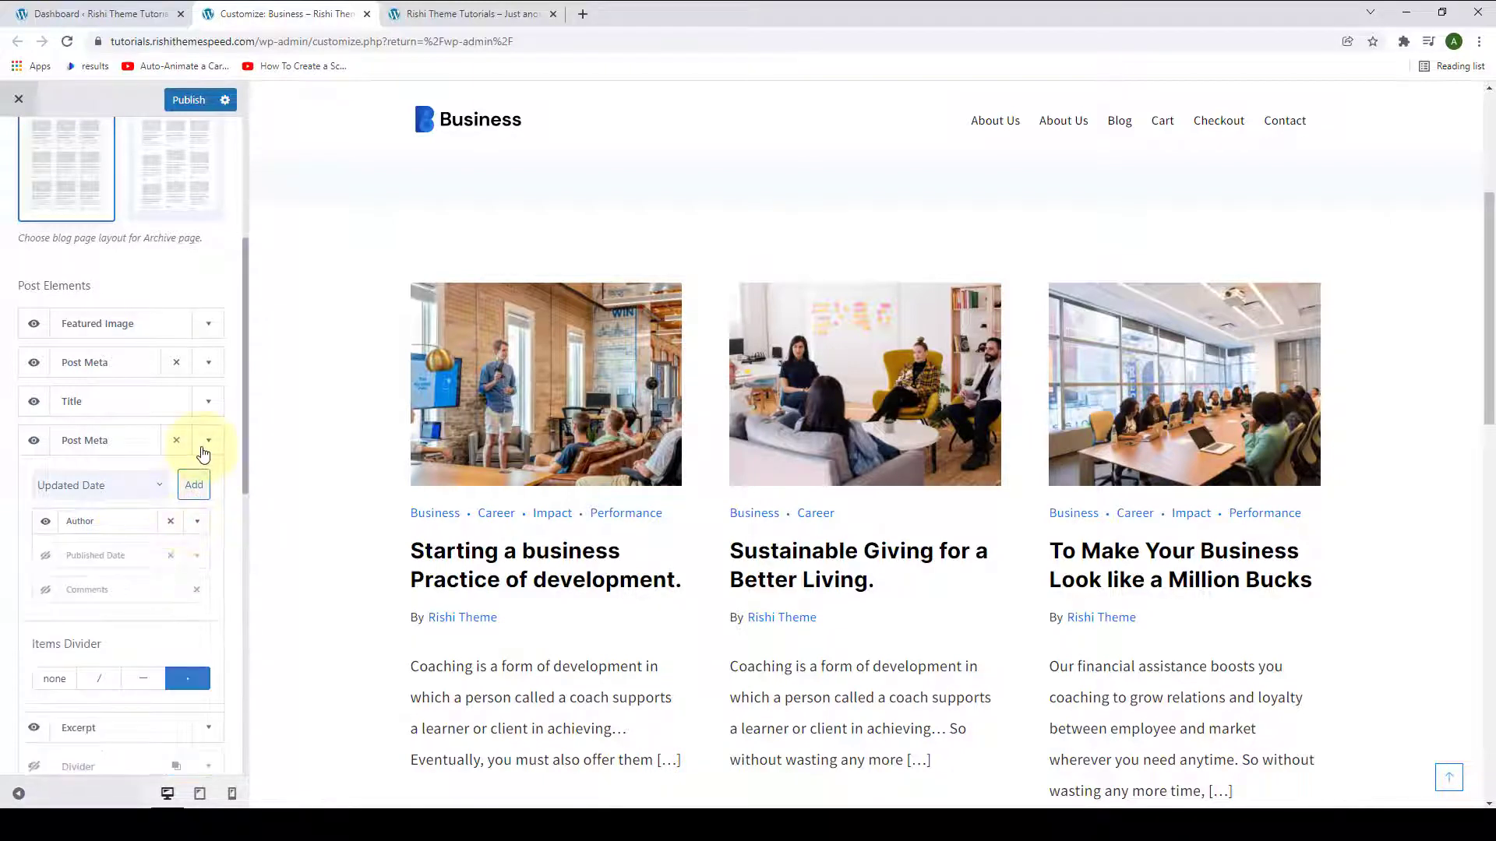
click(208, 441)
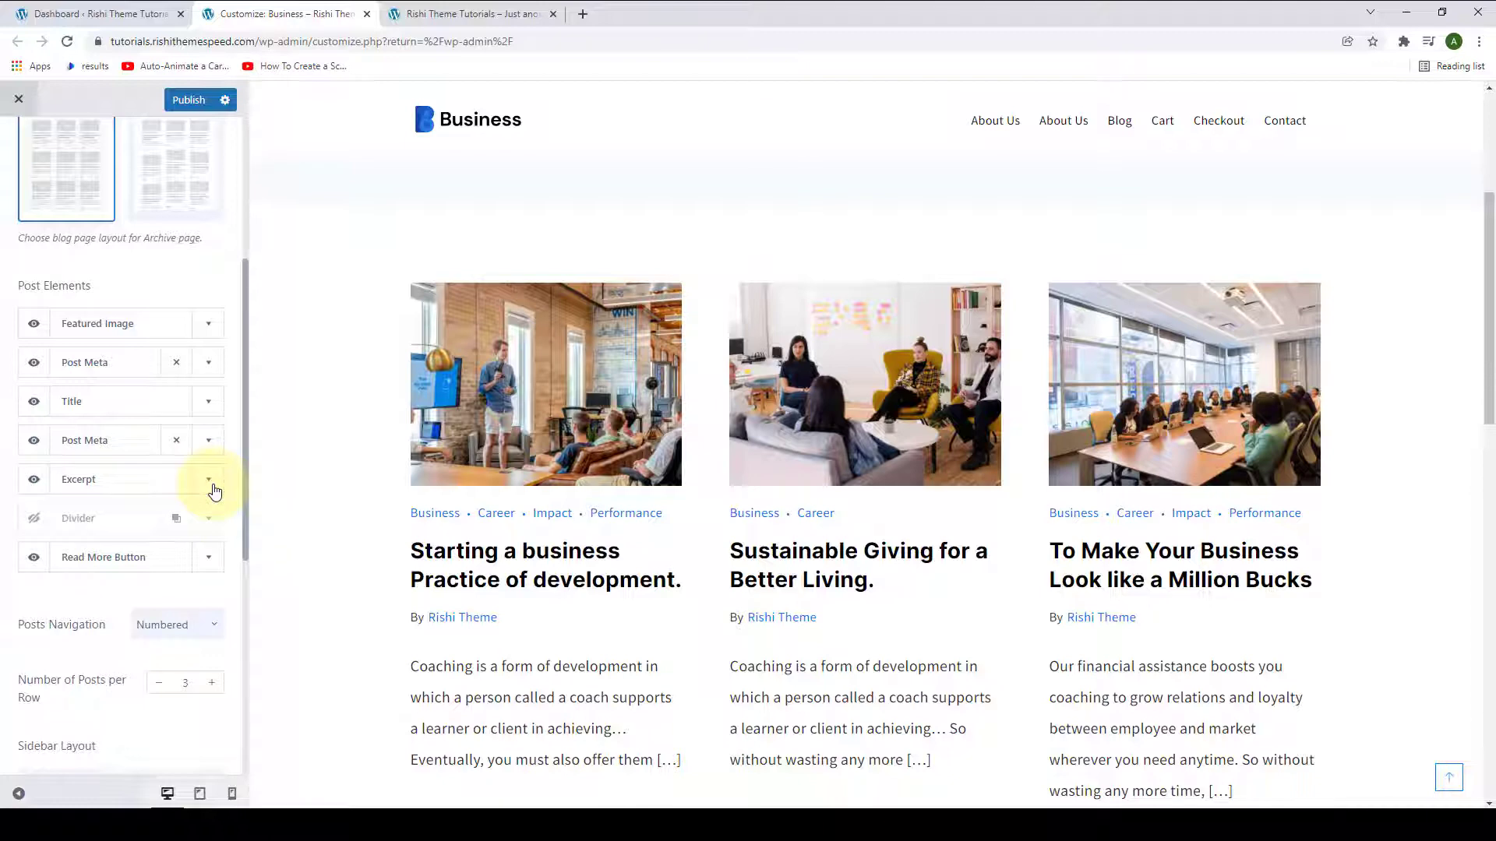
Keep Excerpt as the post content and raise the excerpt length to 51 words
click(211, 483)
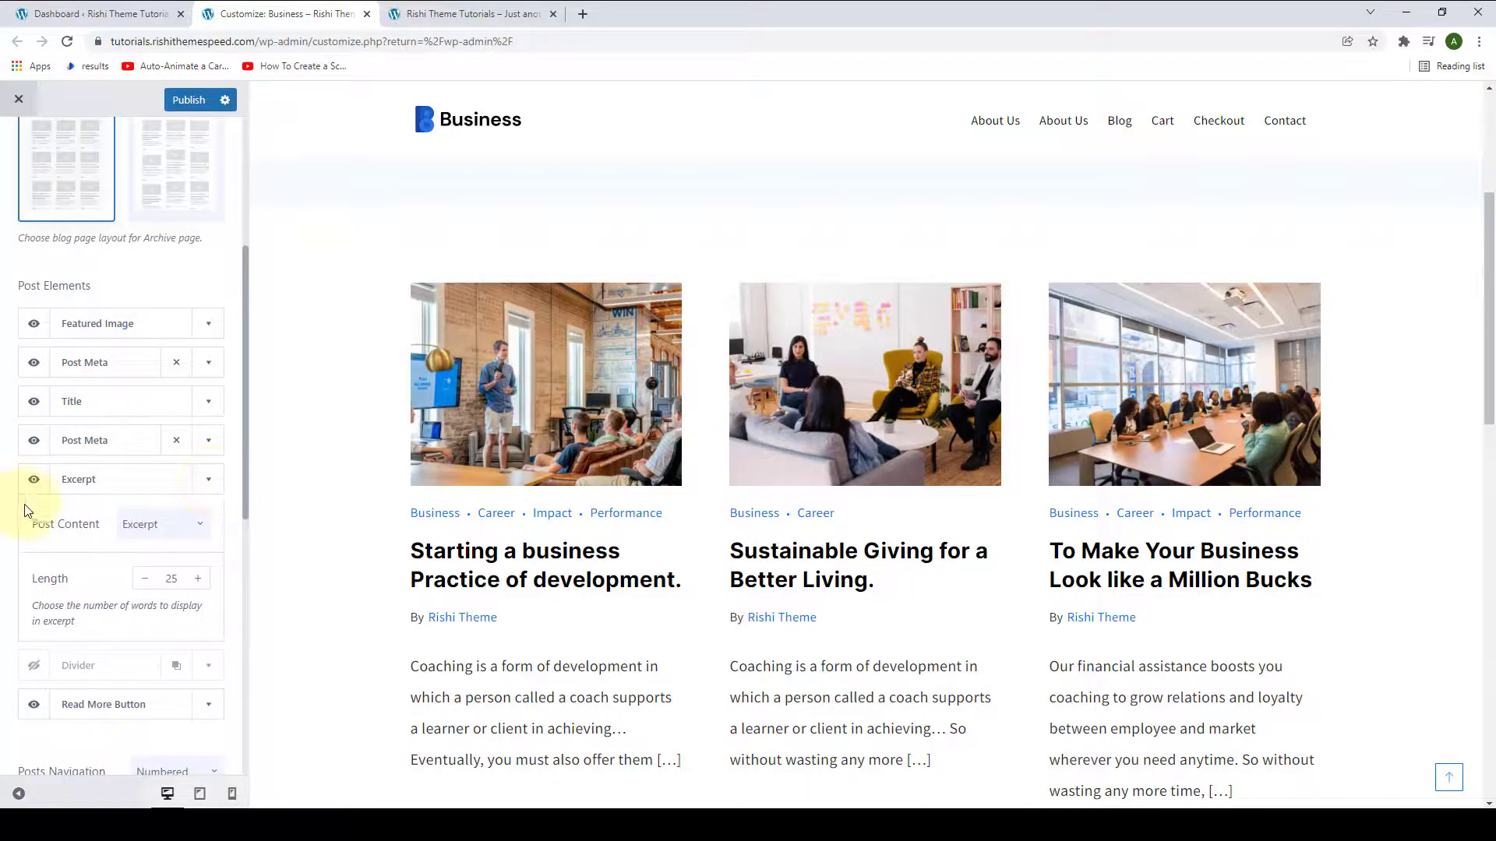
click(173, 528)
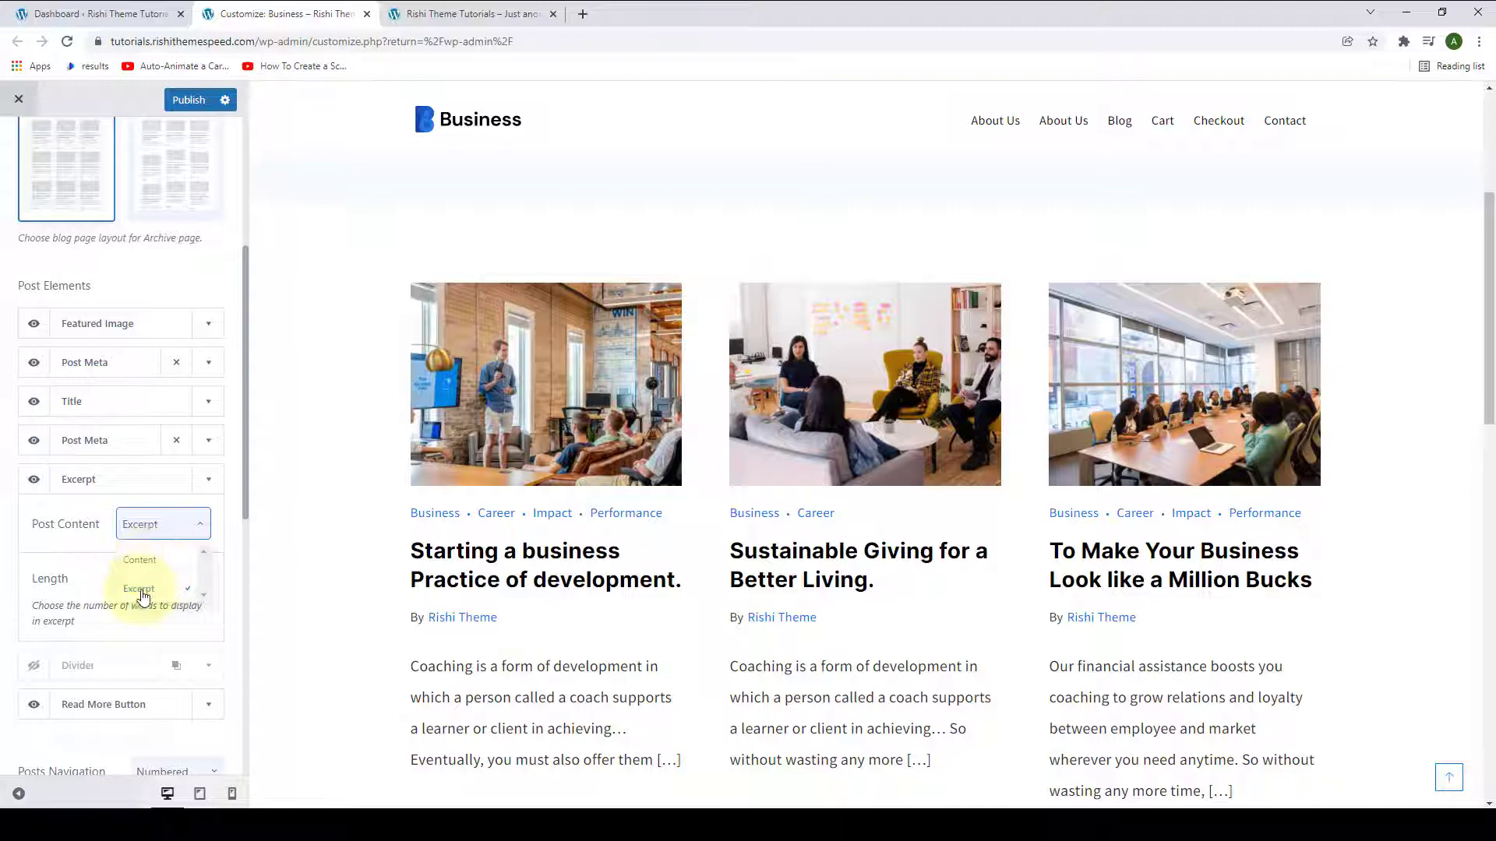
click(81, 536)
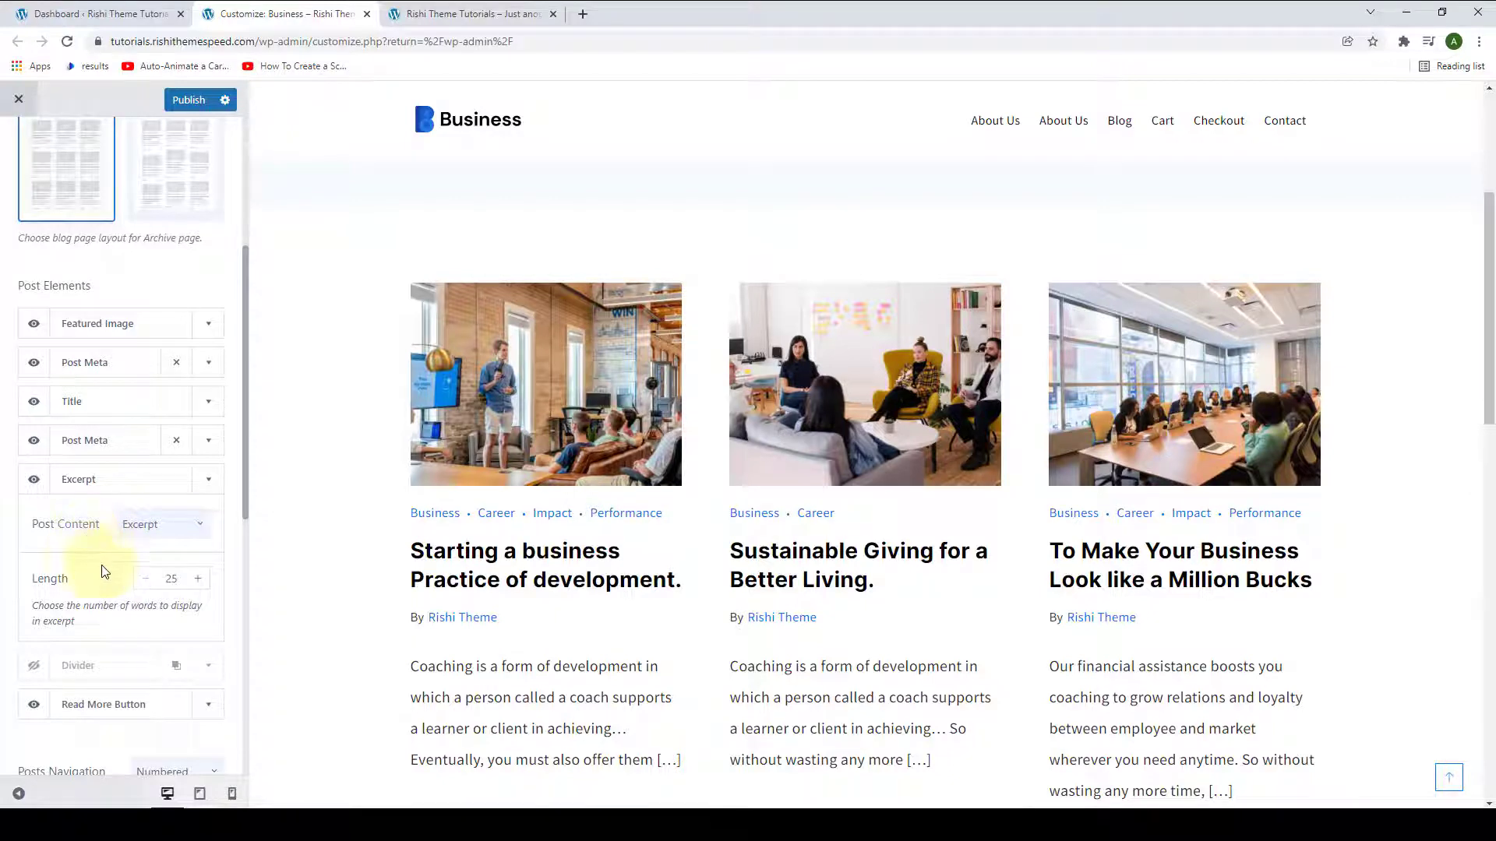
click(196, 585)
click(197, 585)
click(196, 584)
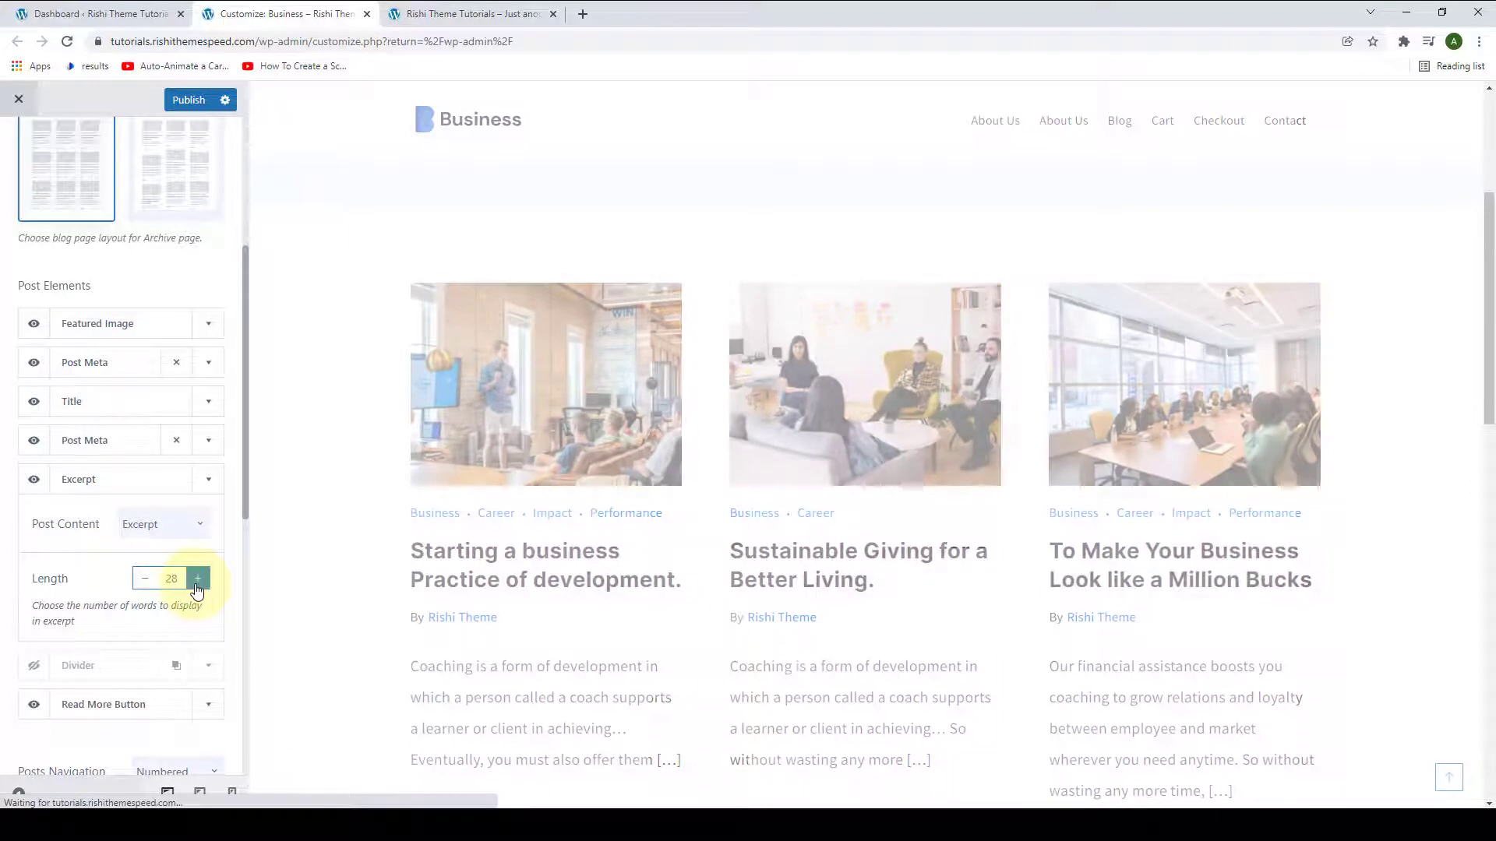
click(196, 585)
click(197, 584)
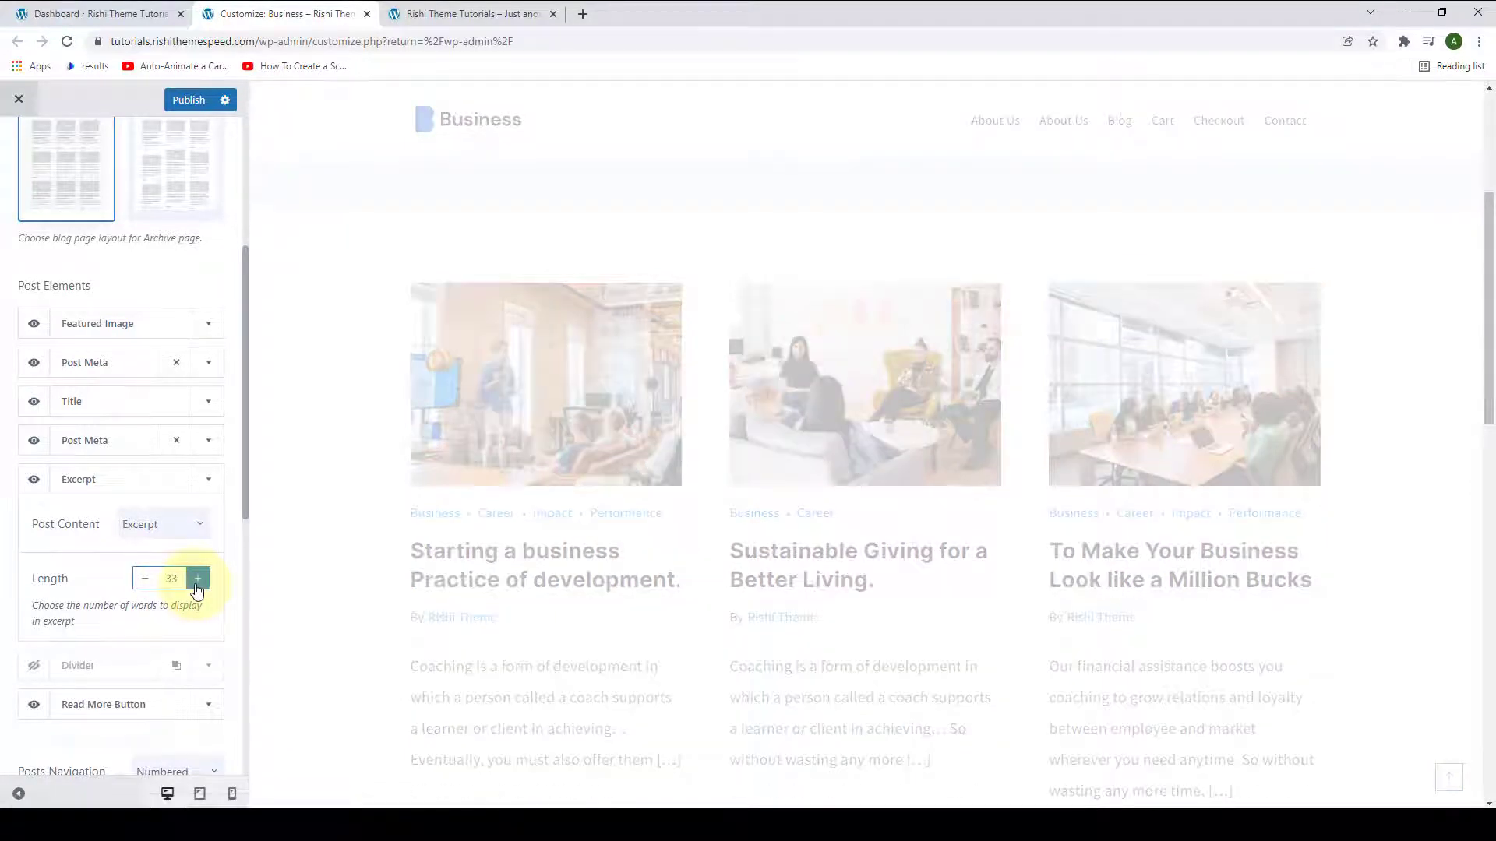
click(197, 580)
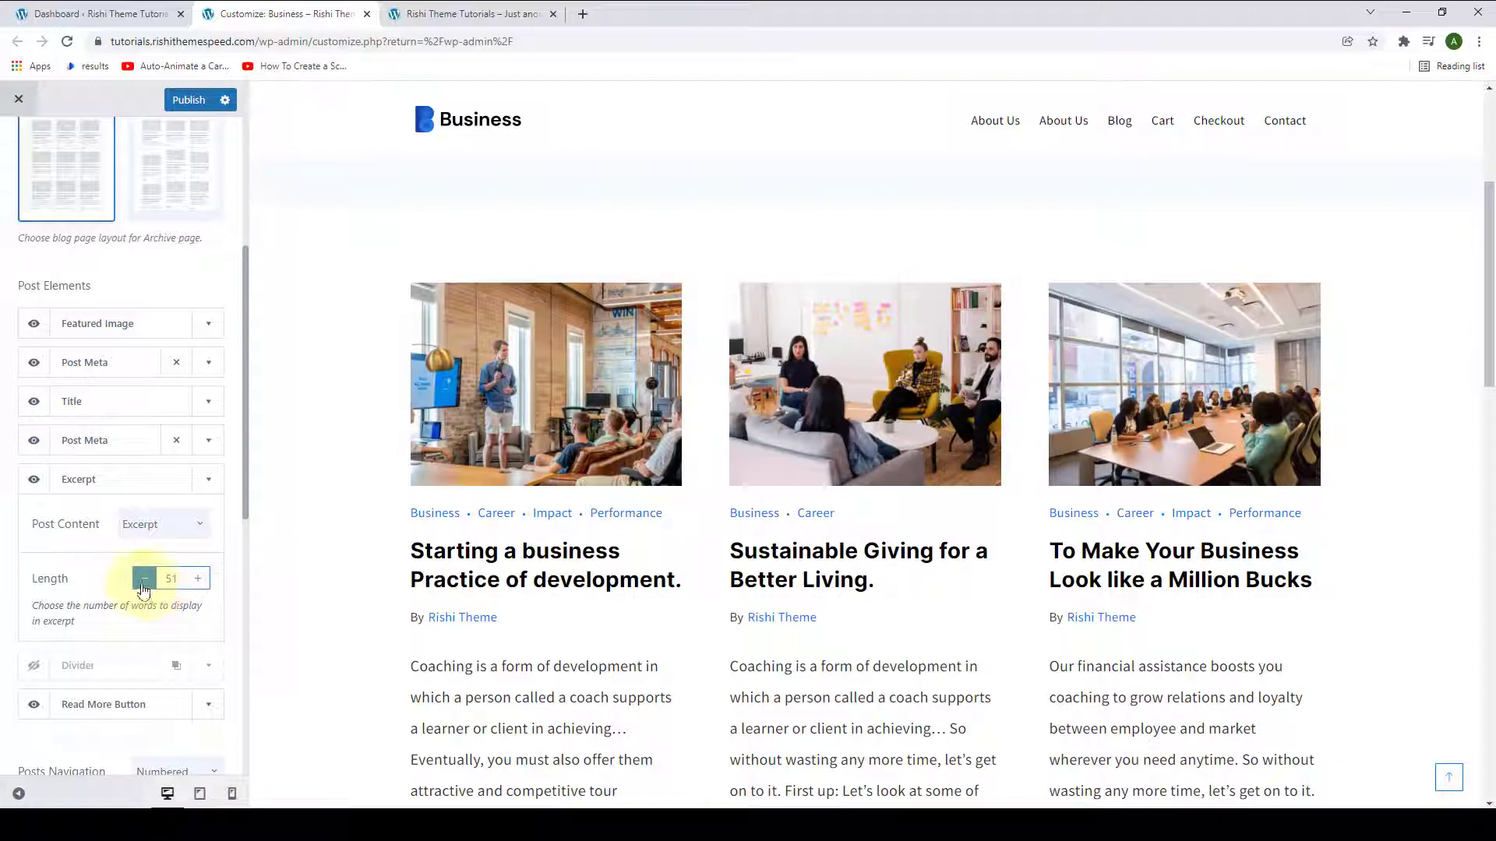
scroll(1018, 605, down, 8)
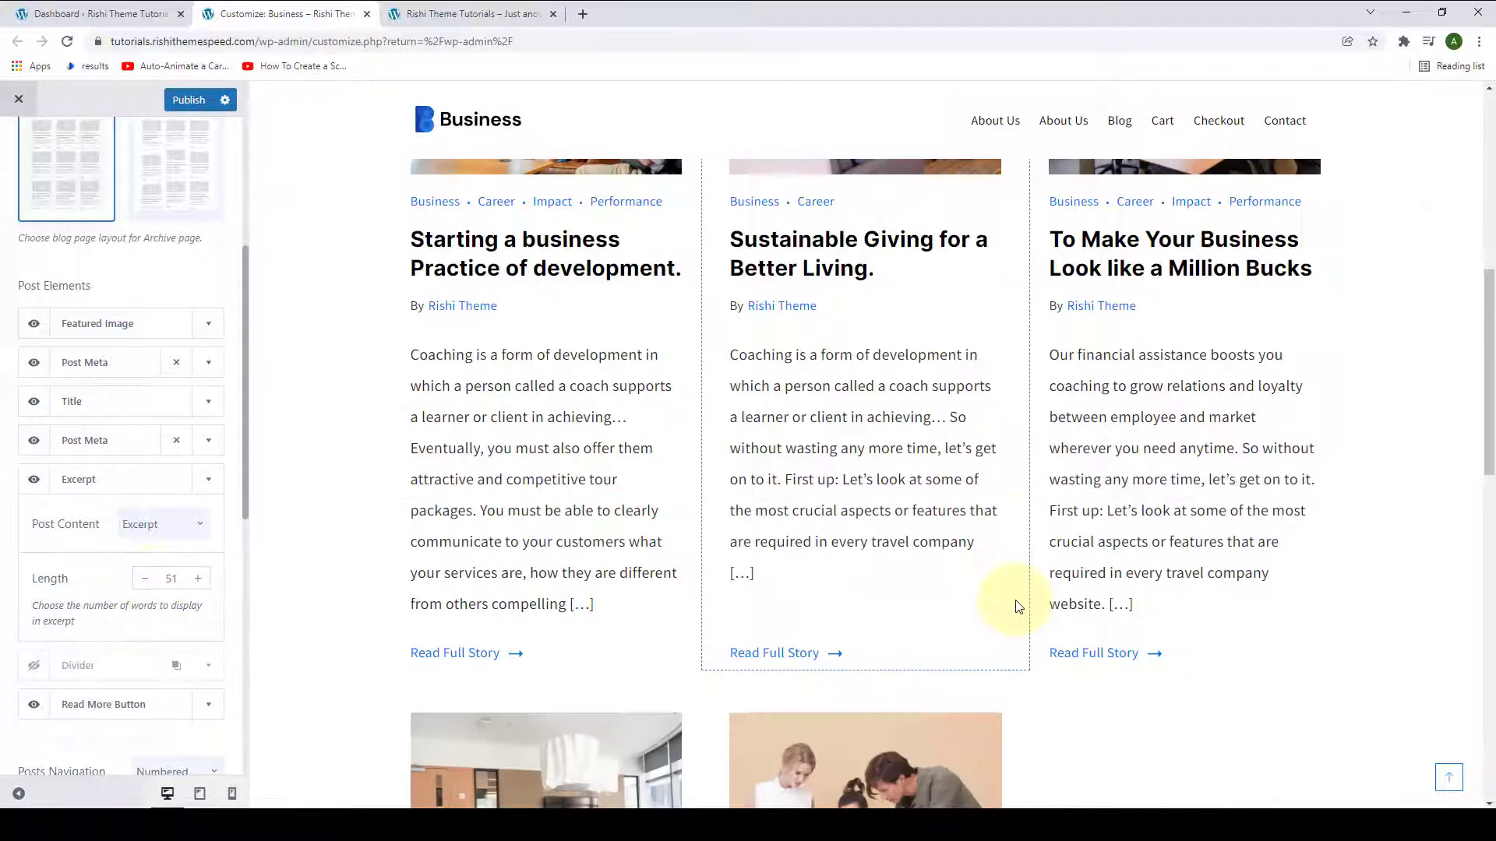
scroll(1018, 604, down, 4)
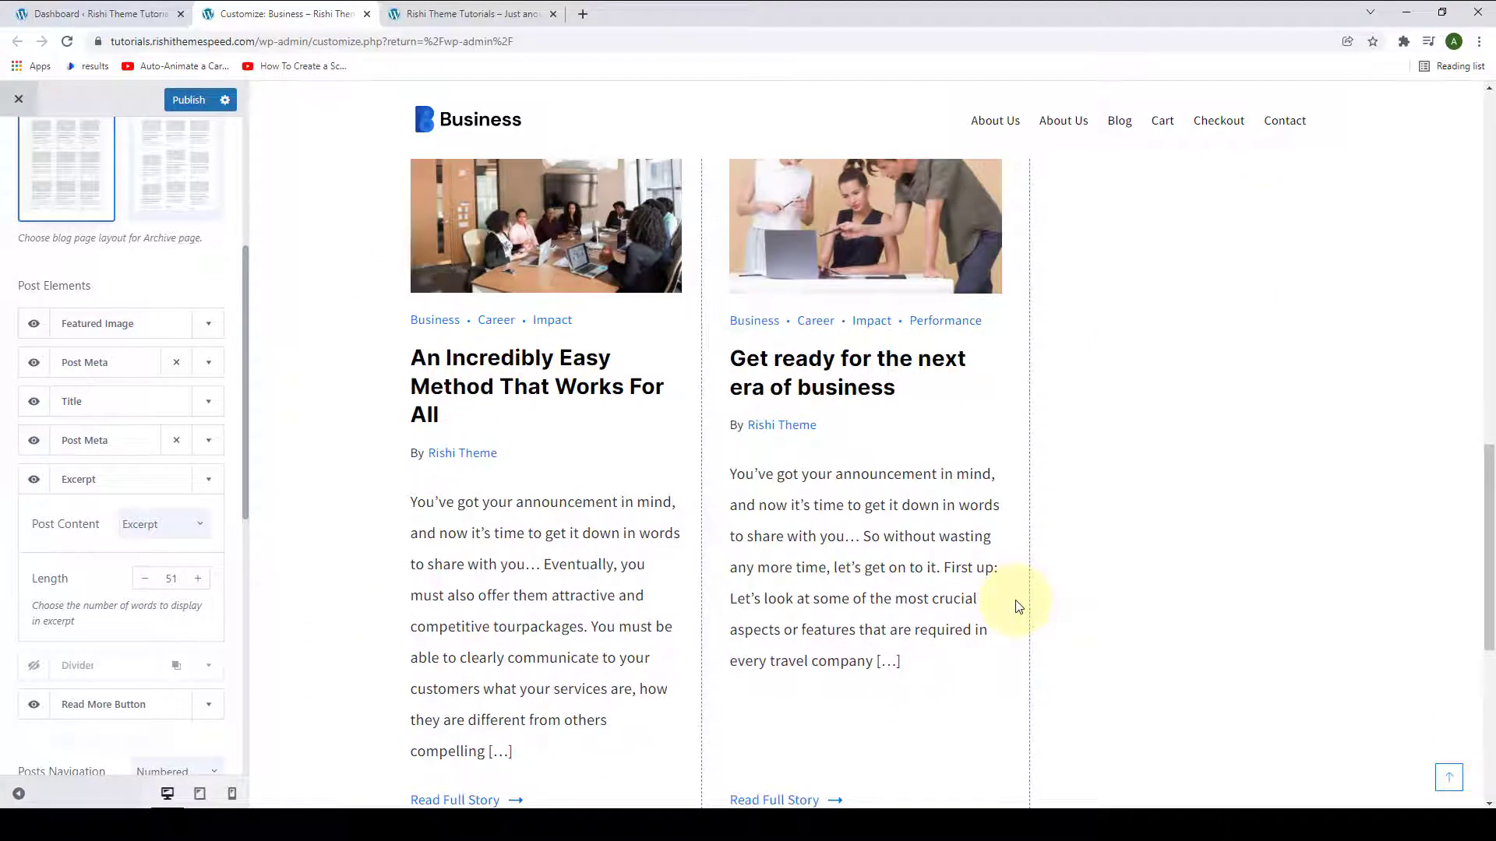
scroll(1019, 605, up, 6)
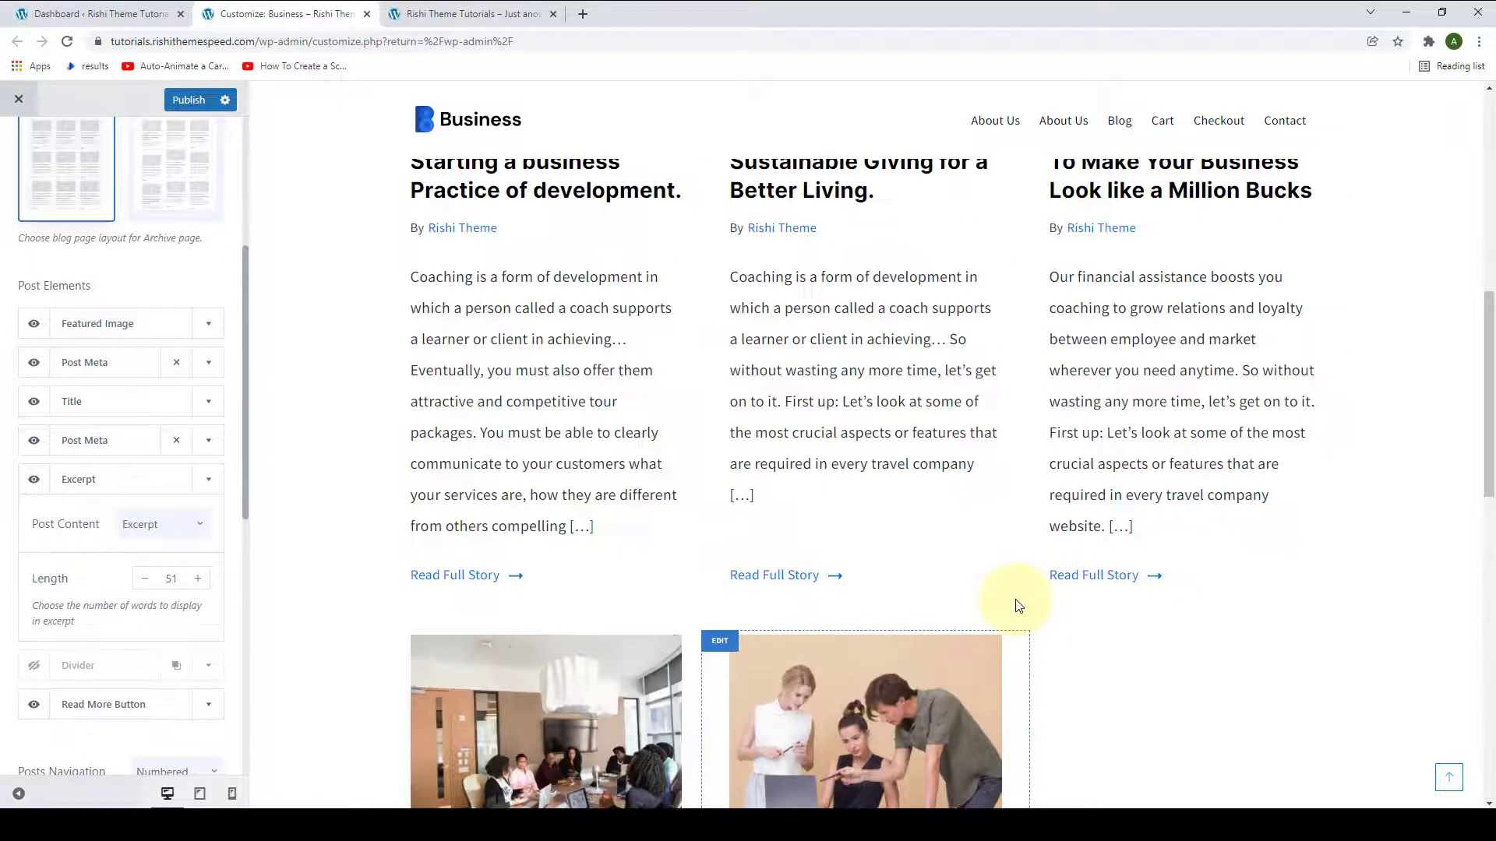
scroll(1018, 604, up, 4)
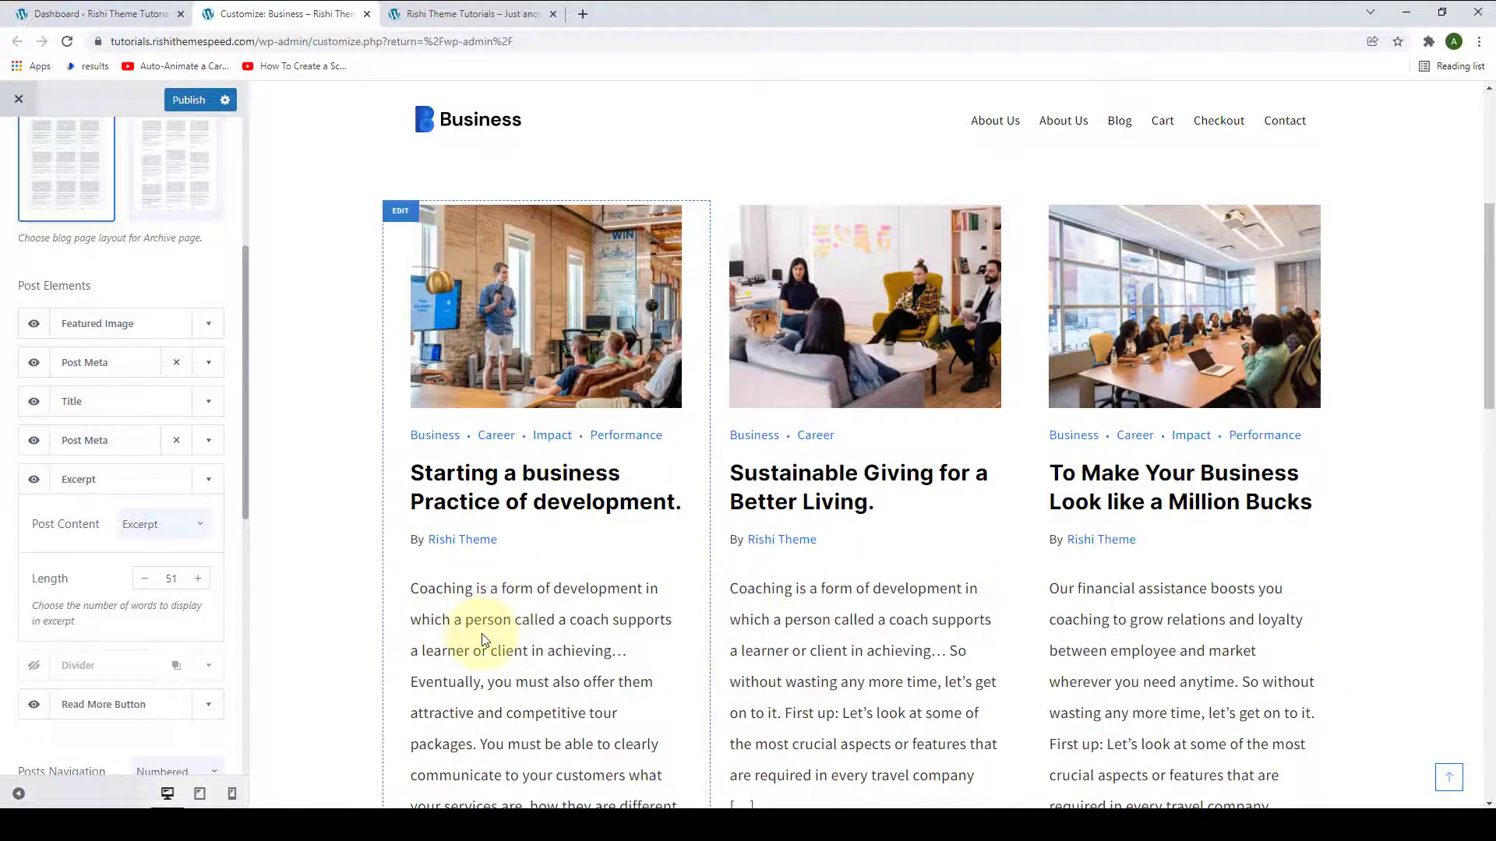
Collapse Excerpt and enable the Divider element, checking its margin settings
click(207, 485)
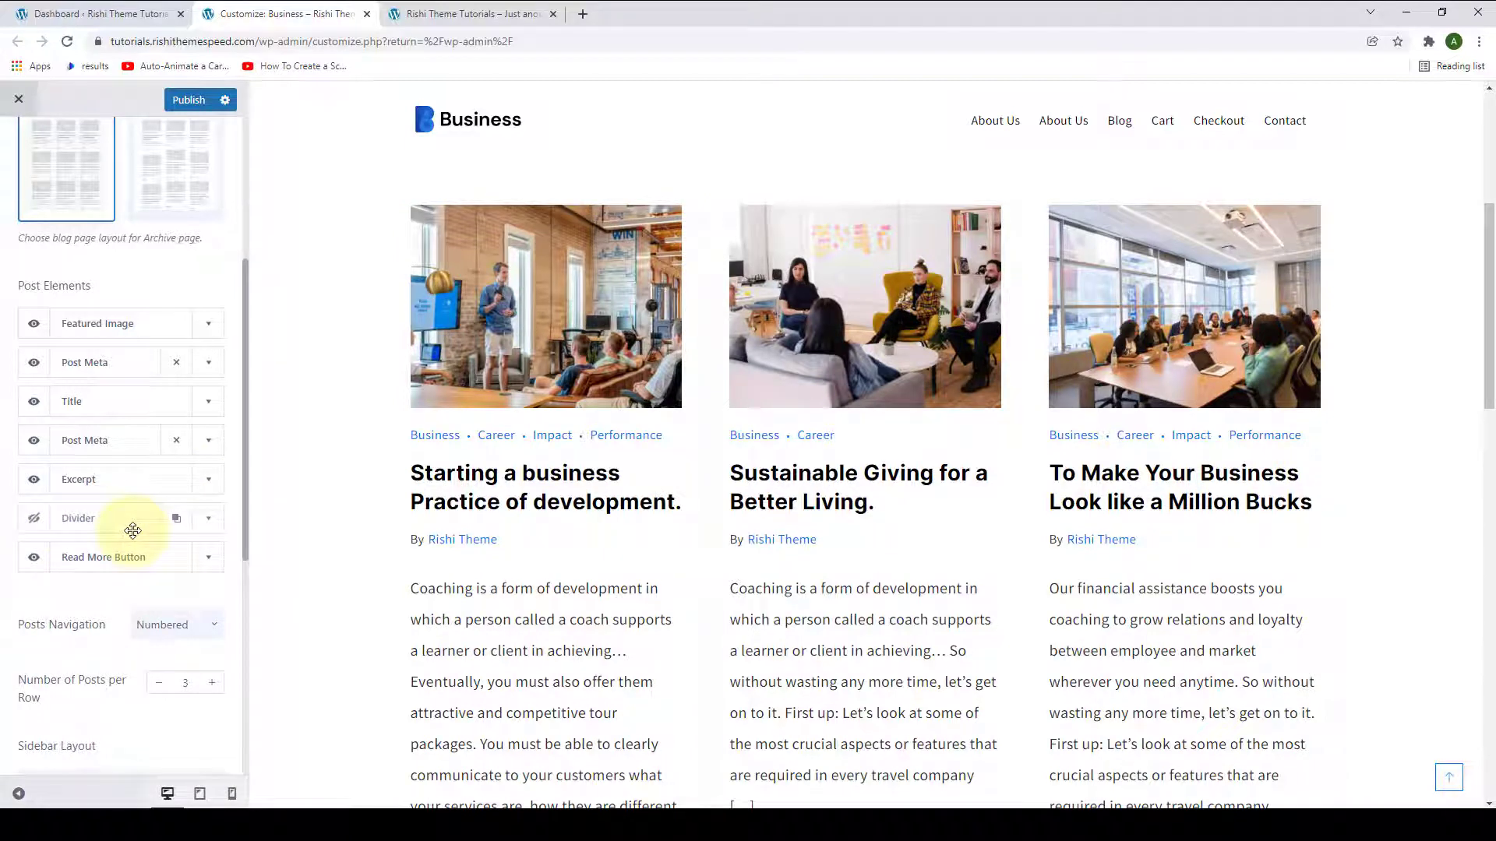
click(34, 522)
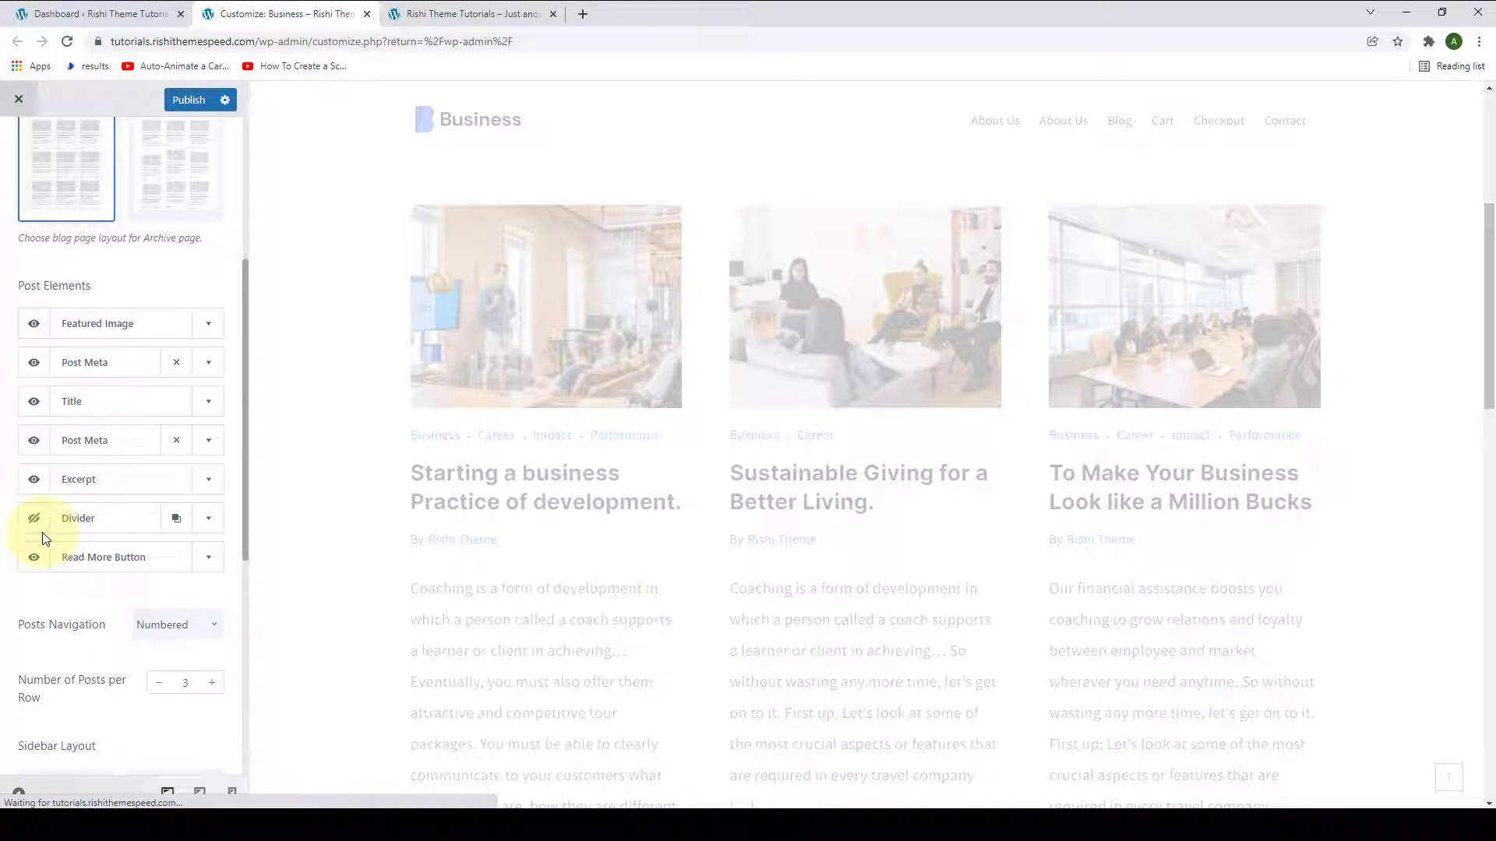
scroll(420, 655, down, 3)
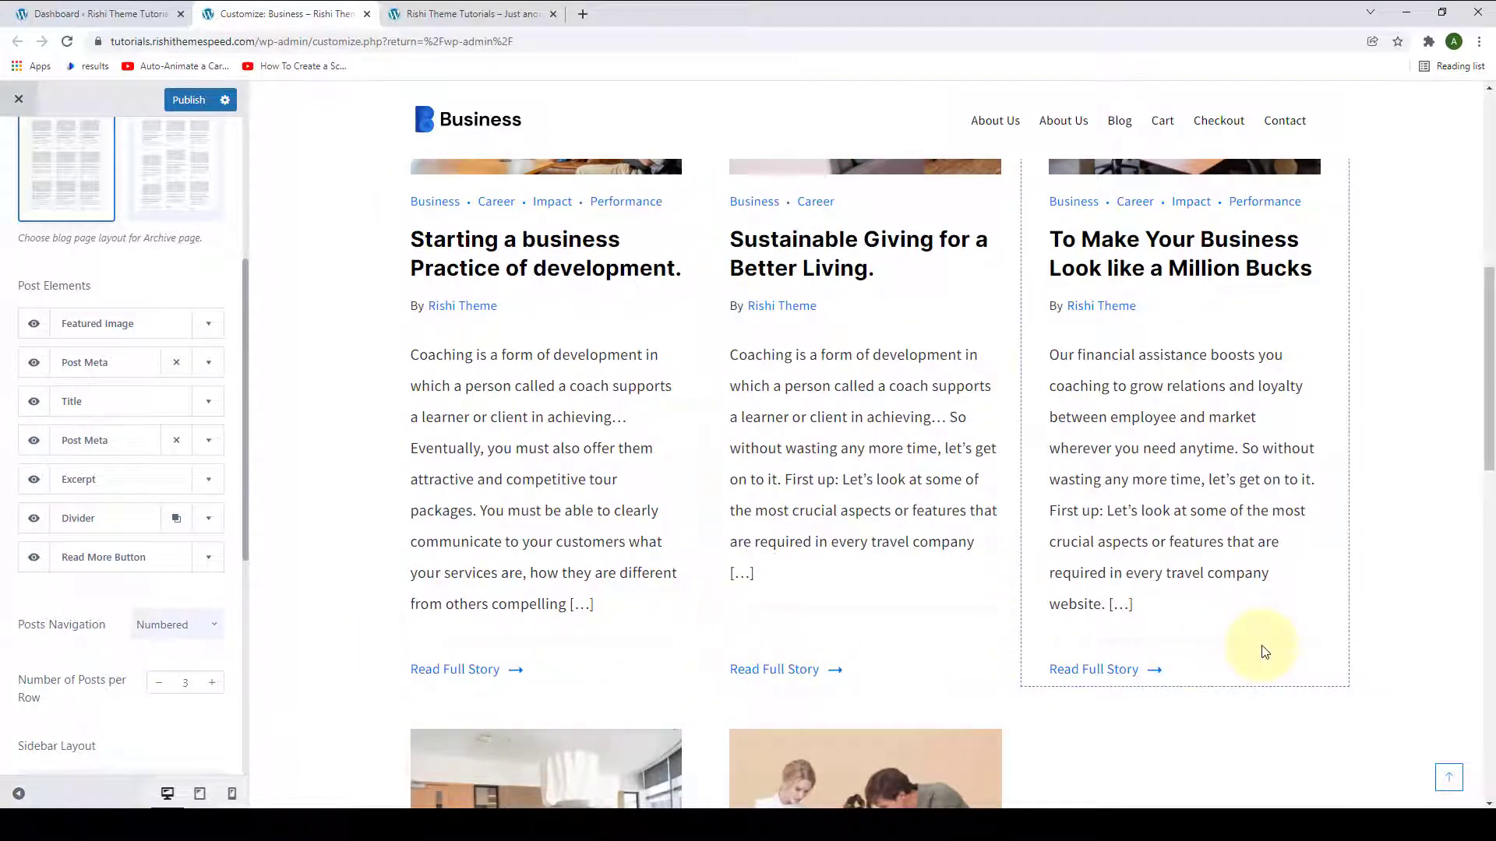
click(208, 520)
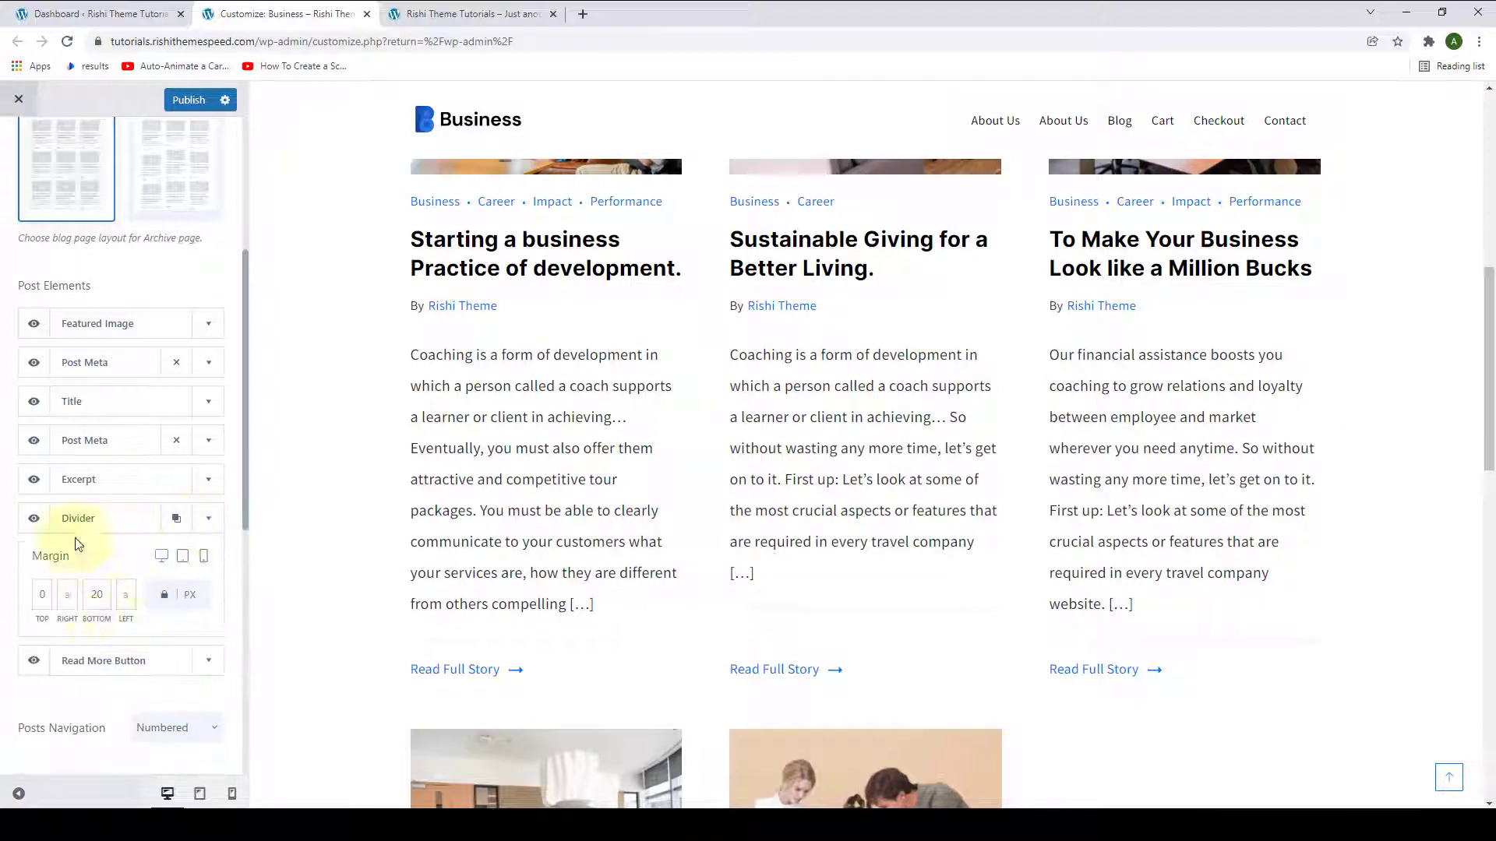
click(208, 518)
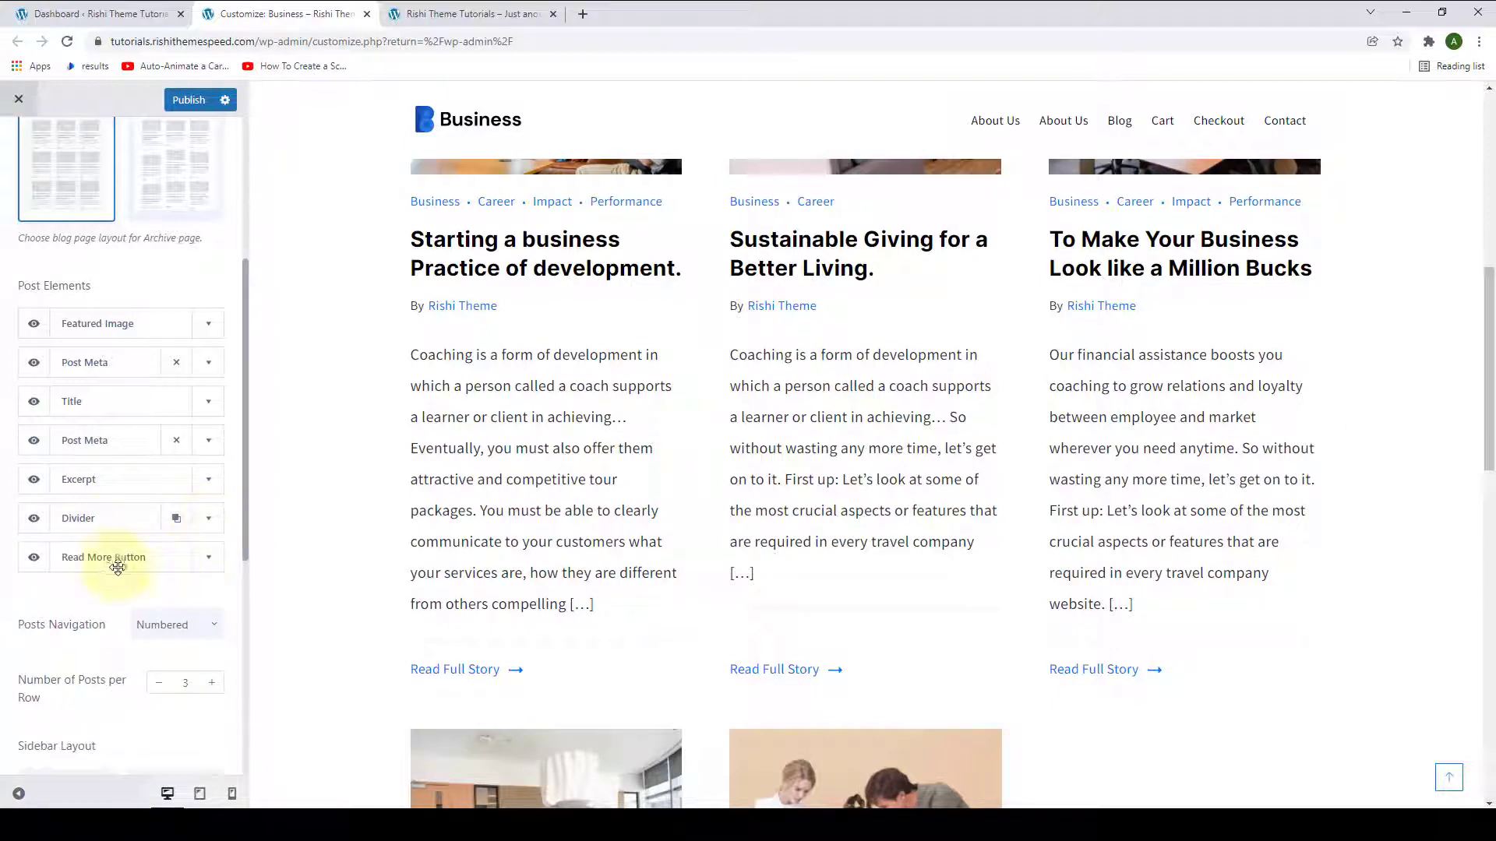
Review the Read More Button options and collapse them again
click(204, 561)
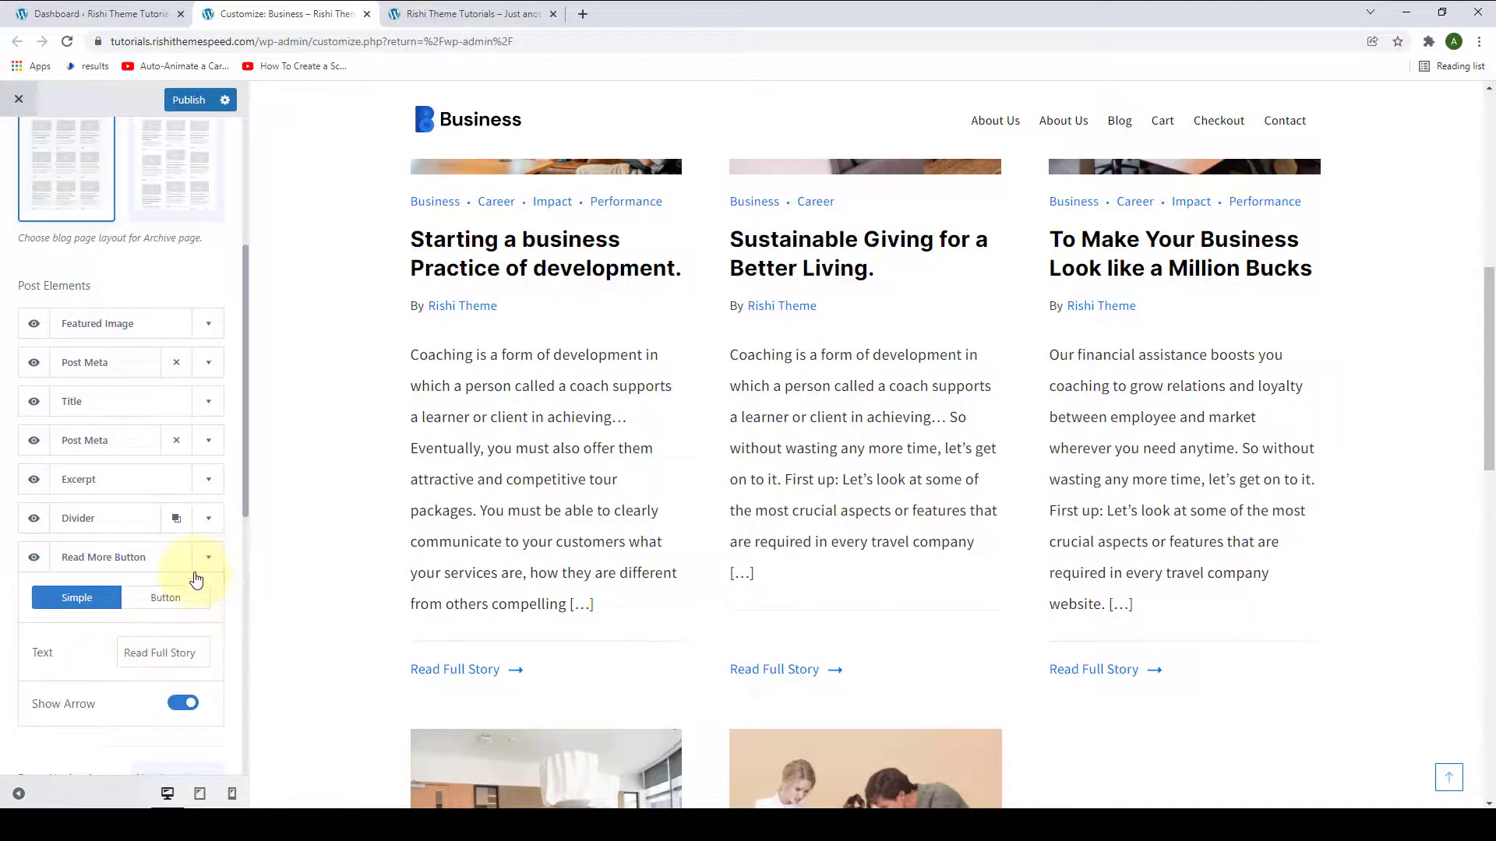
scroll(199, 577, down, 2)
scroll(214, 527, up, 1)
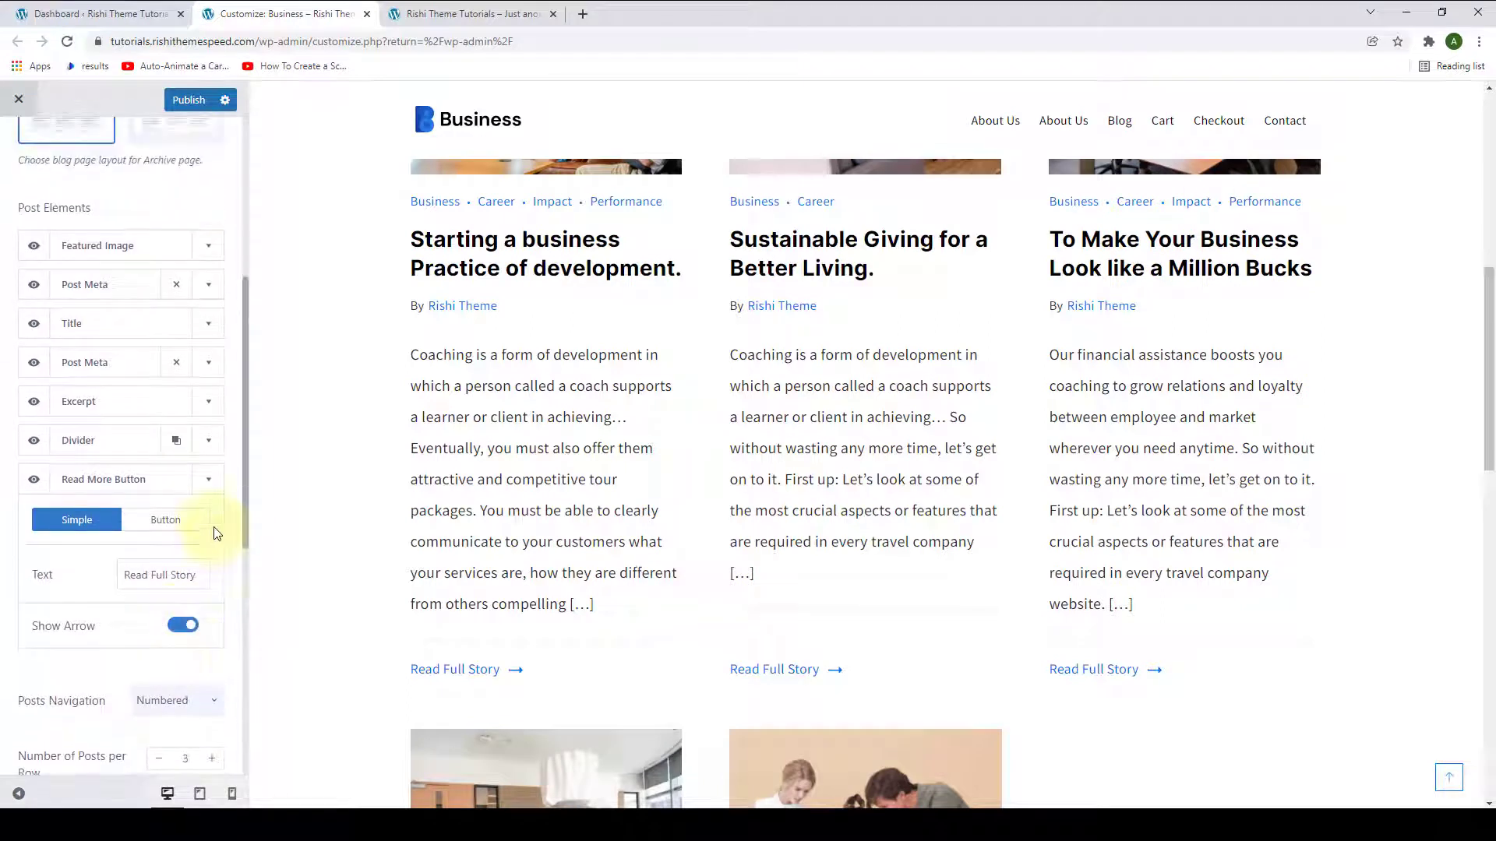
click(209, 478)
scroll(207, 436, down, 1)
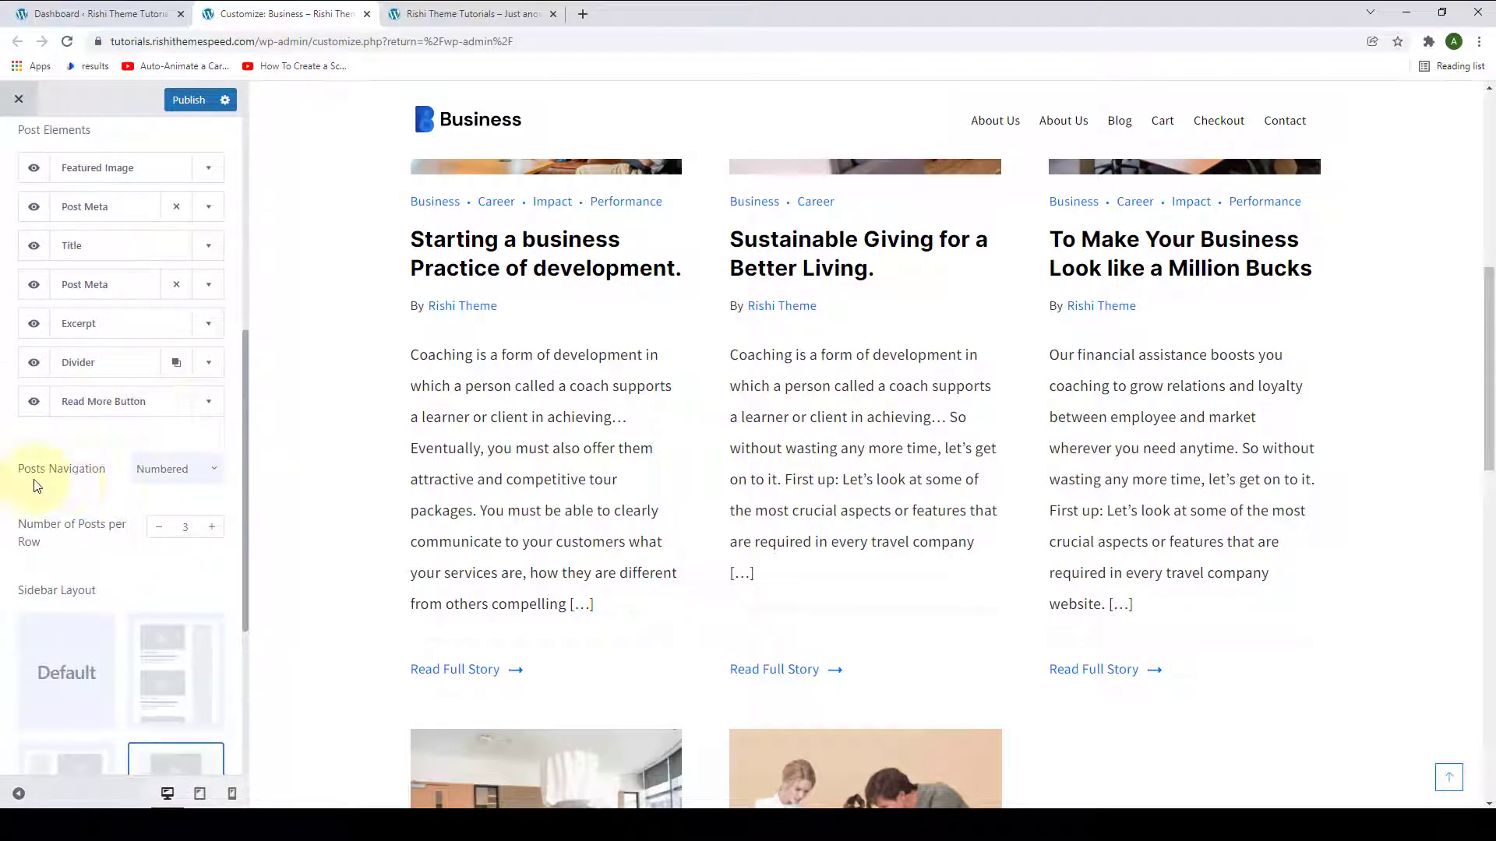
click(206, 476)
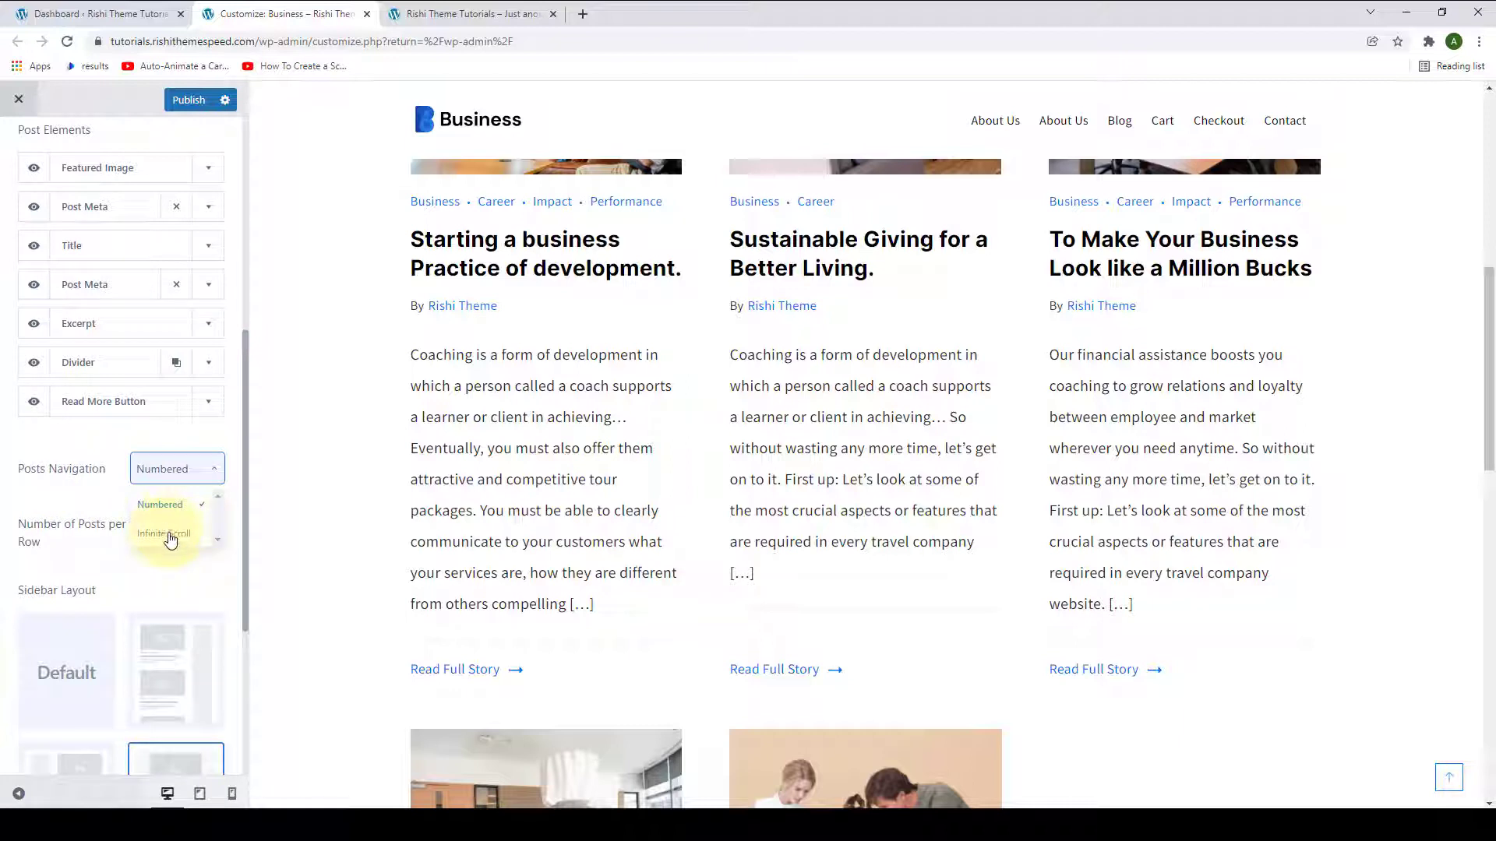
click(168, 504)
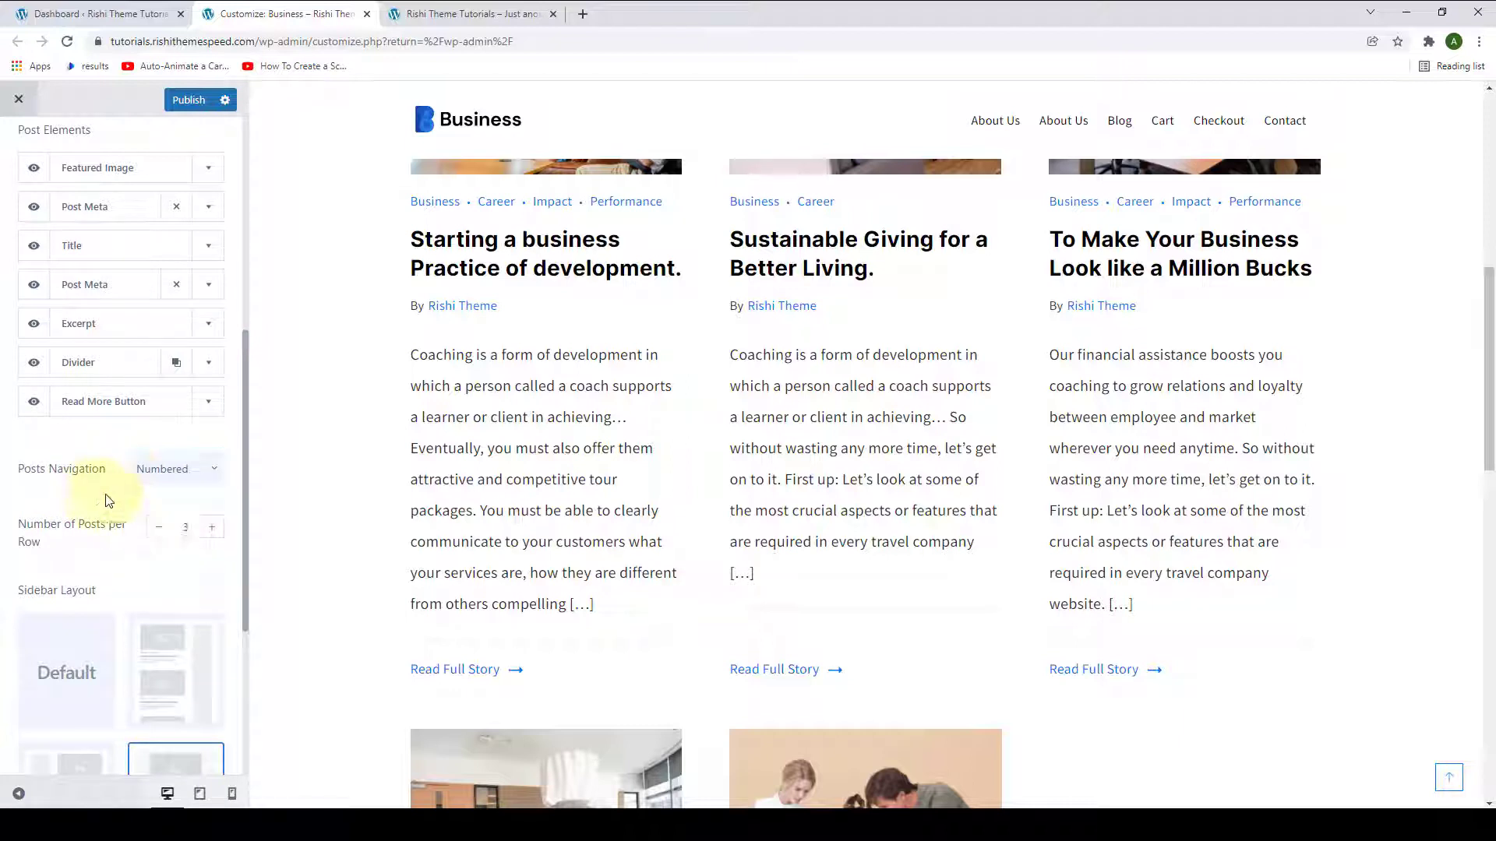
scroll(185, 434, down, 1)
scroll(184, 434, down, 1)
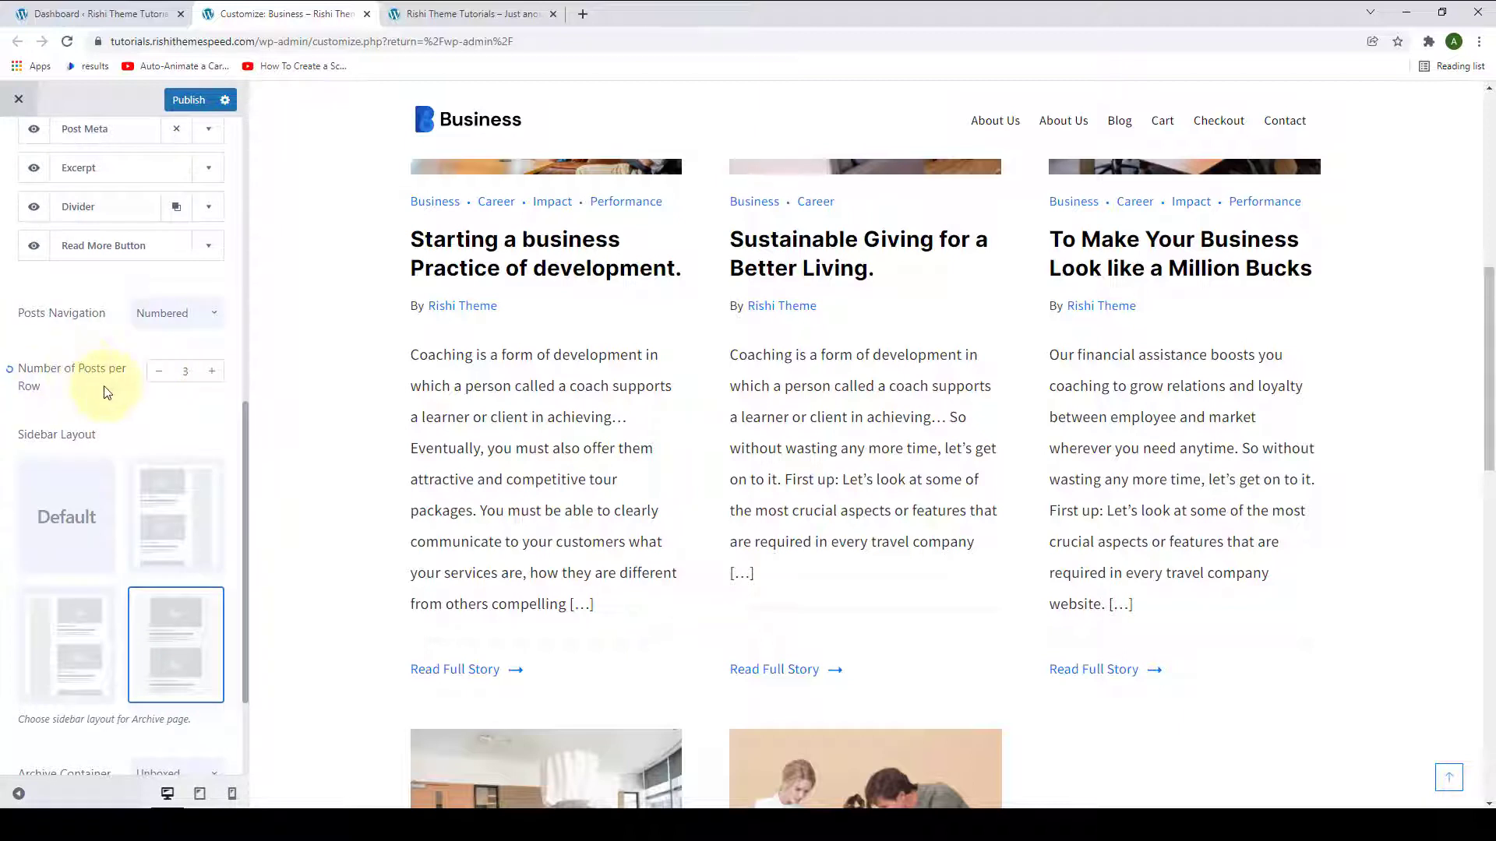
scroll(105, 397, down, 1)
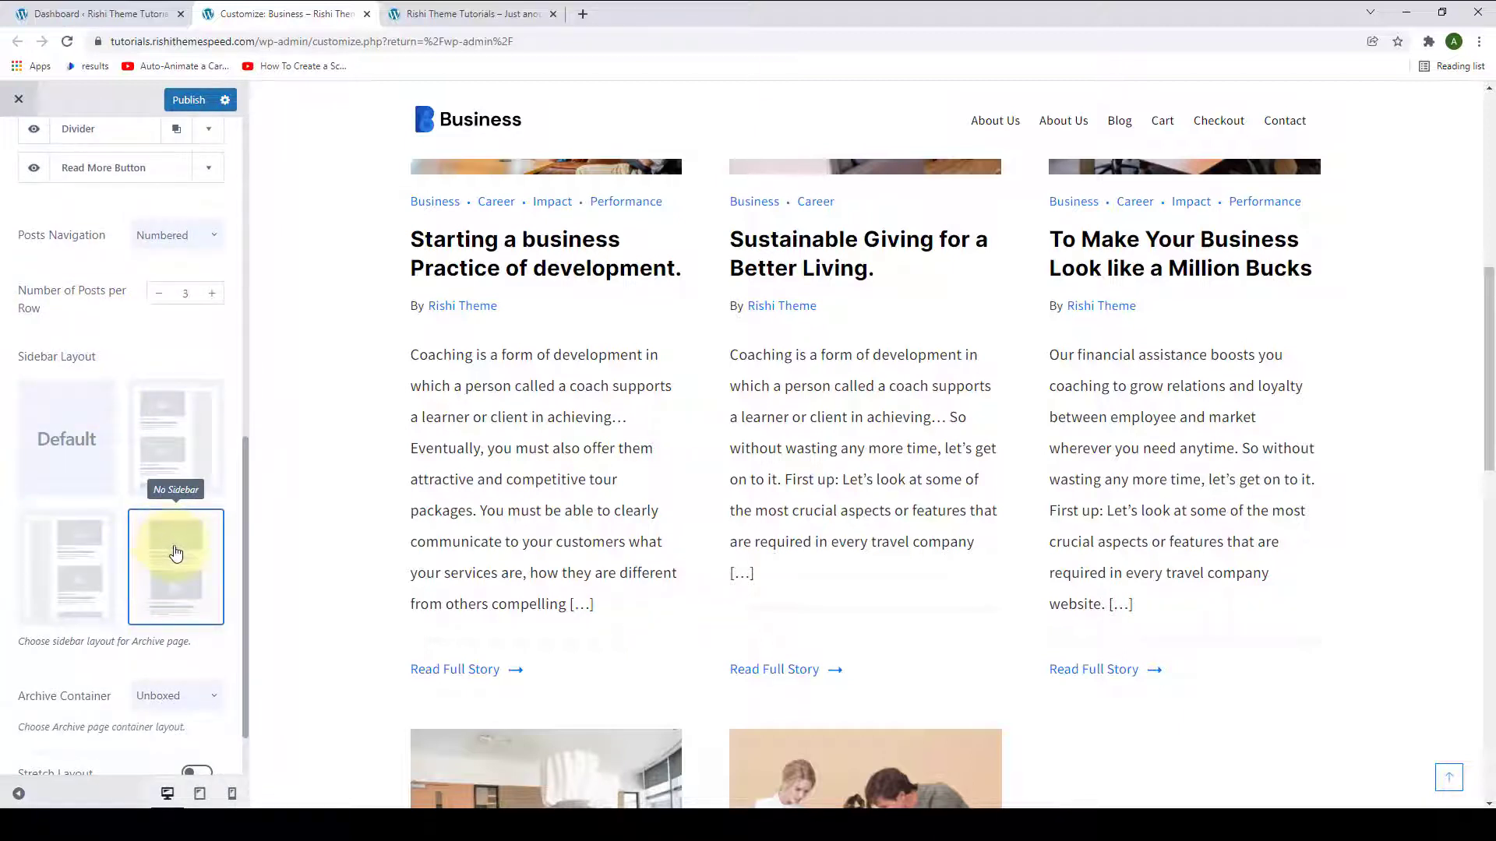
scroll(351, 467, up, 5)
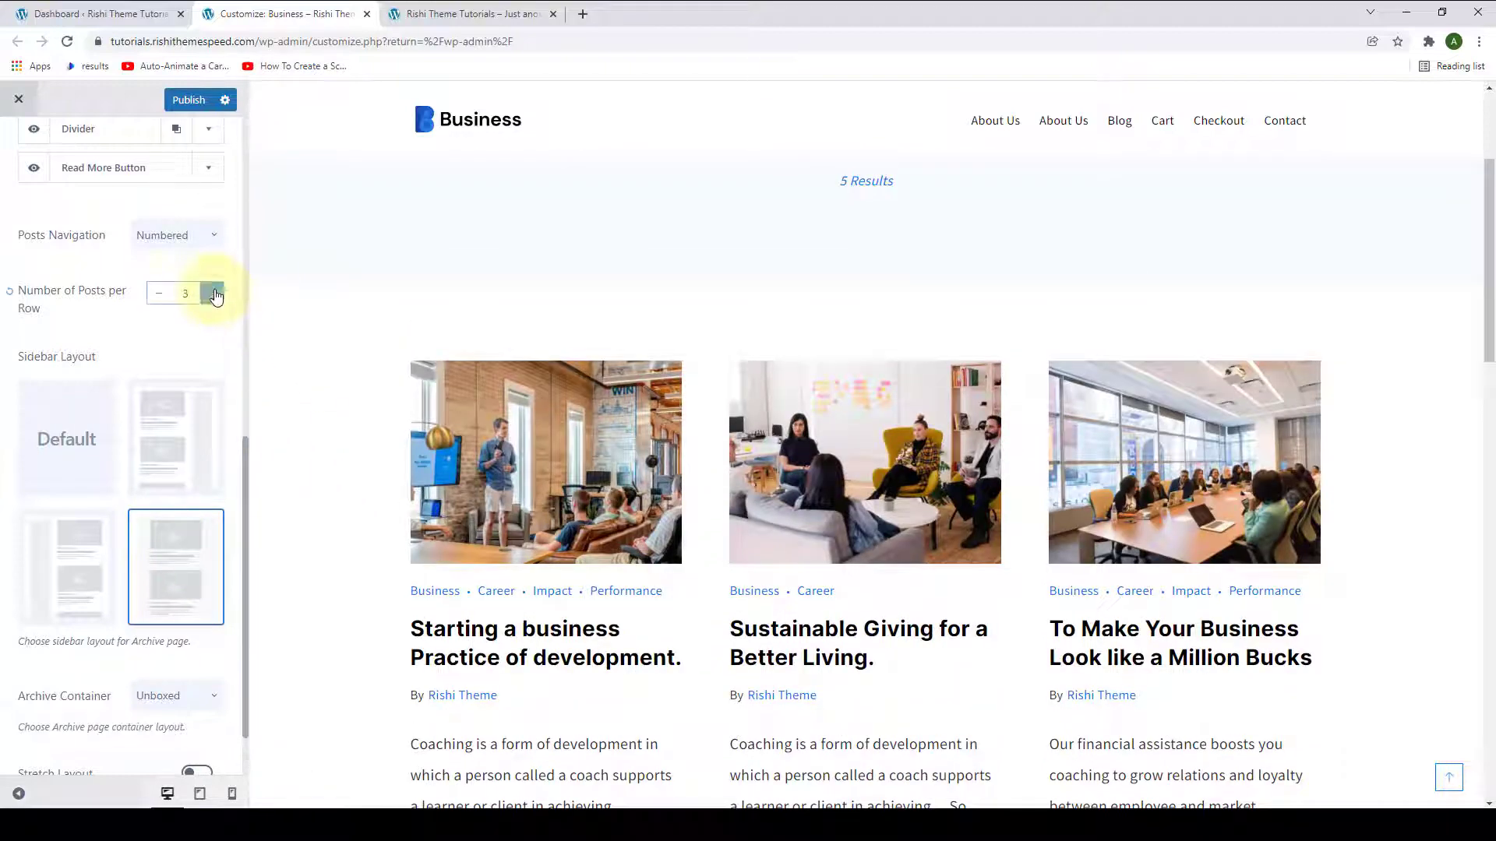
click(215, 295)
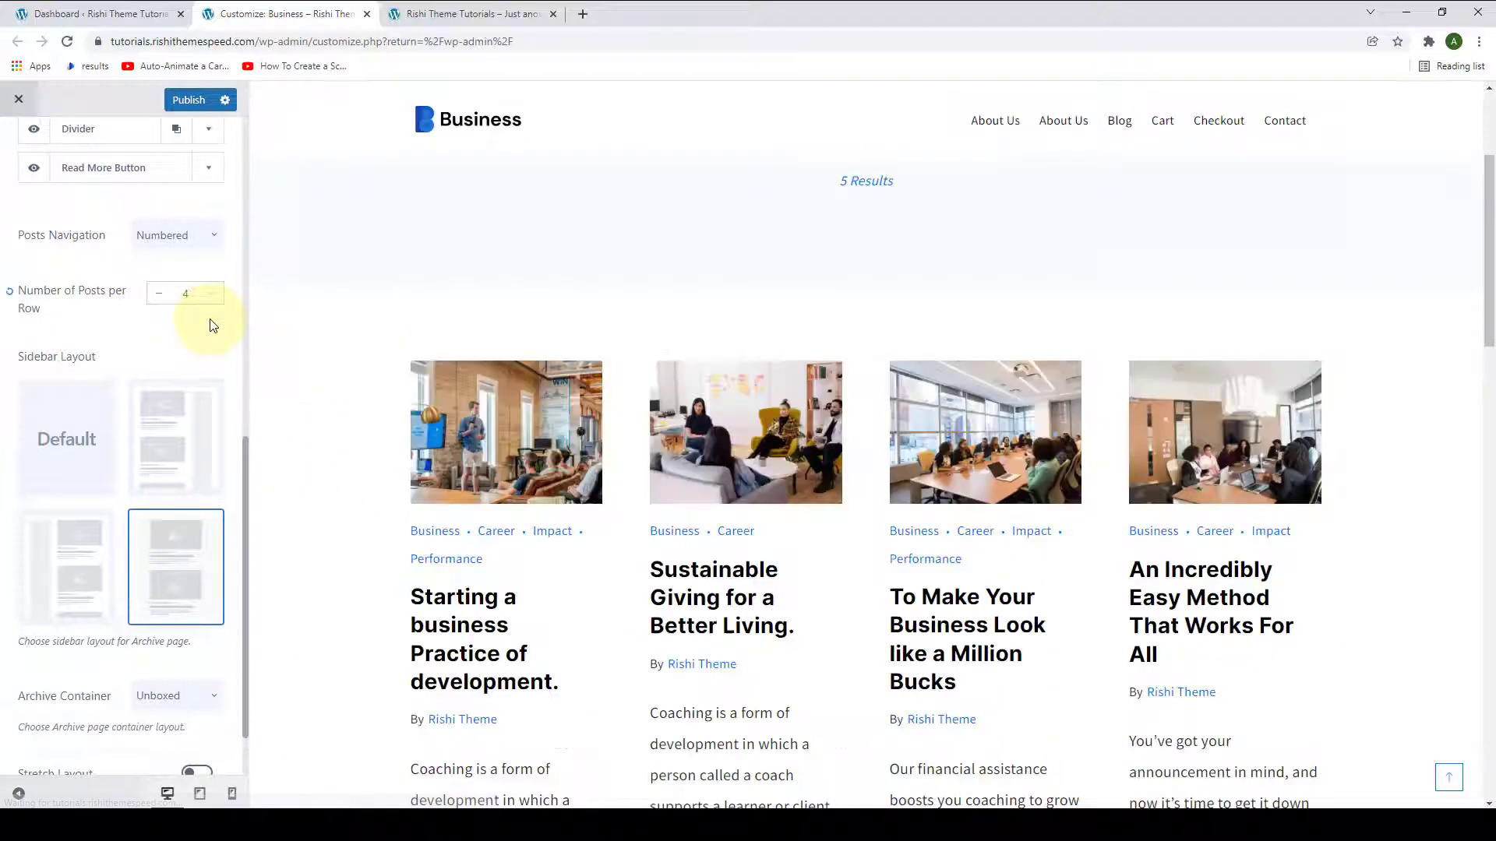
scroll(553, 475, down, 6)
scroll(558, 463, up, 5)
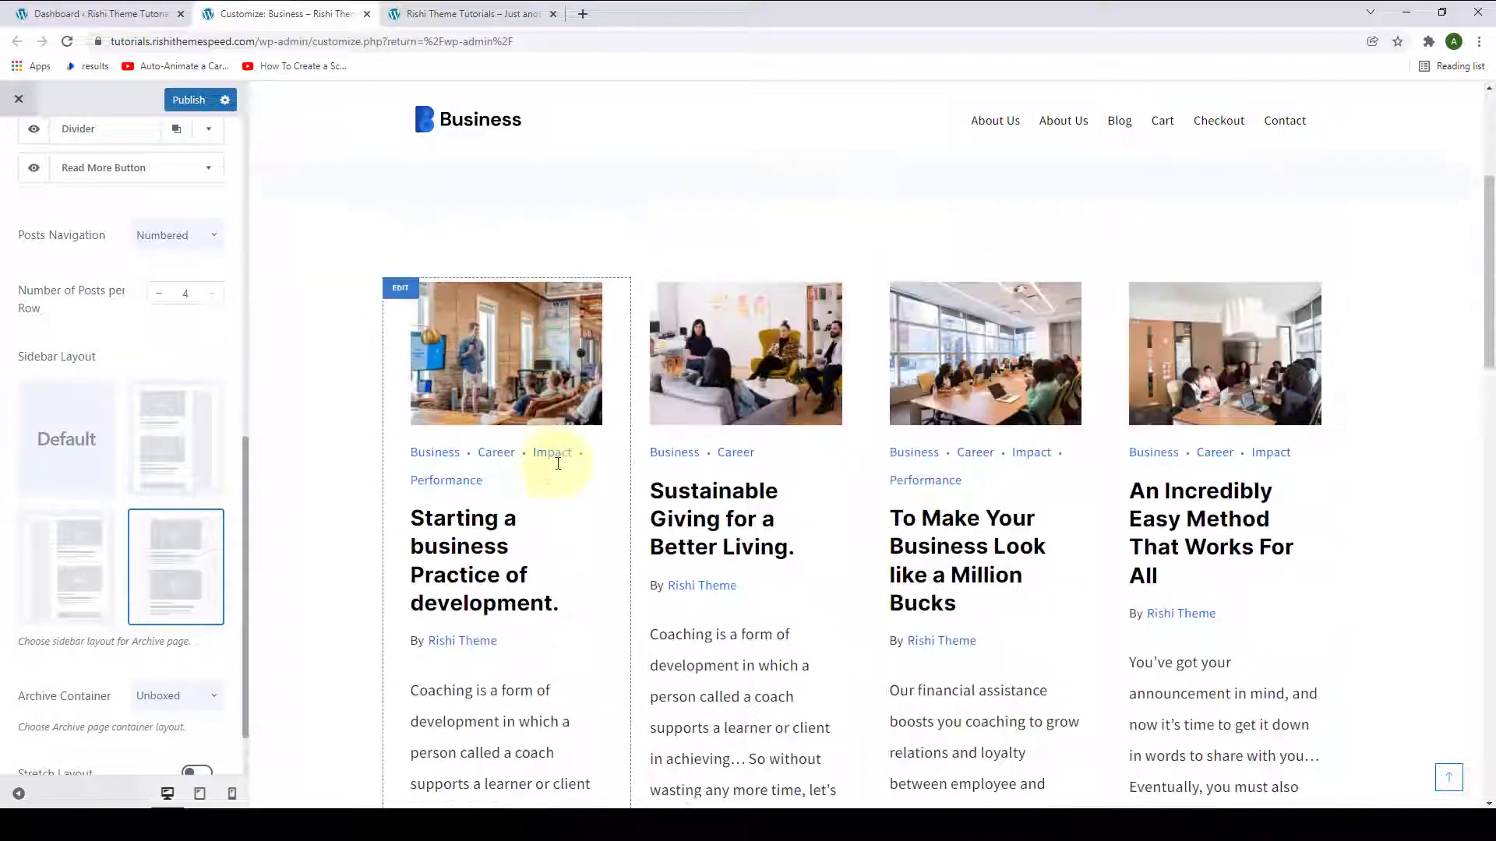
scroll(553, 460, up, 1)
click(156, 294)
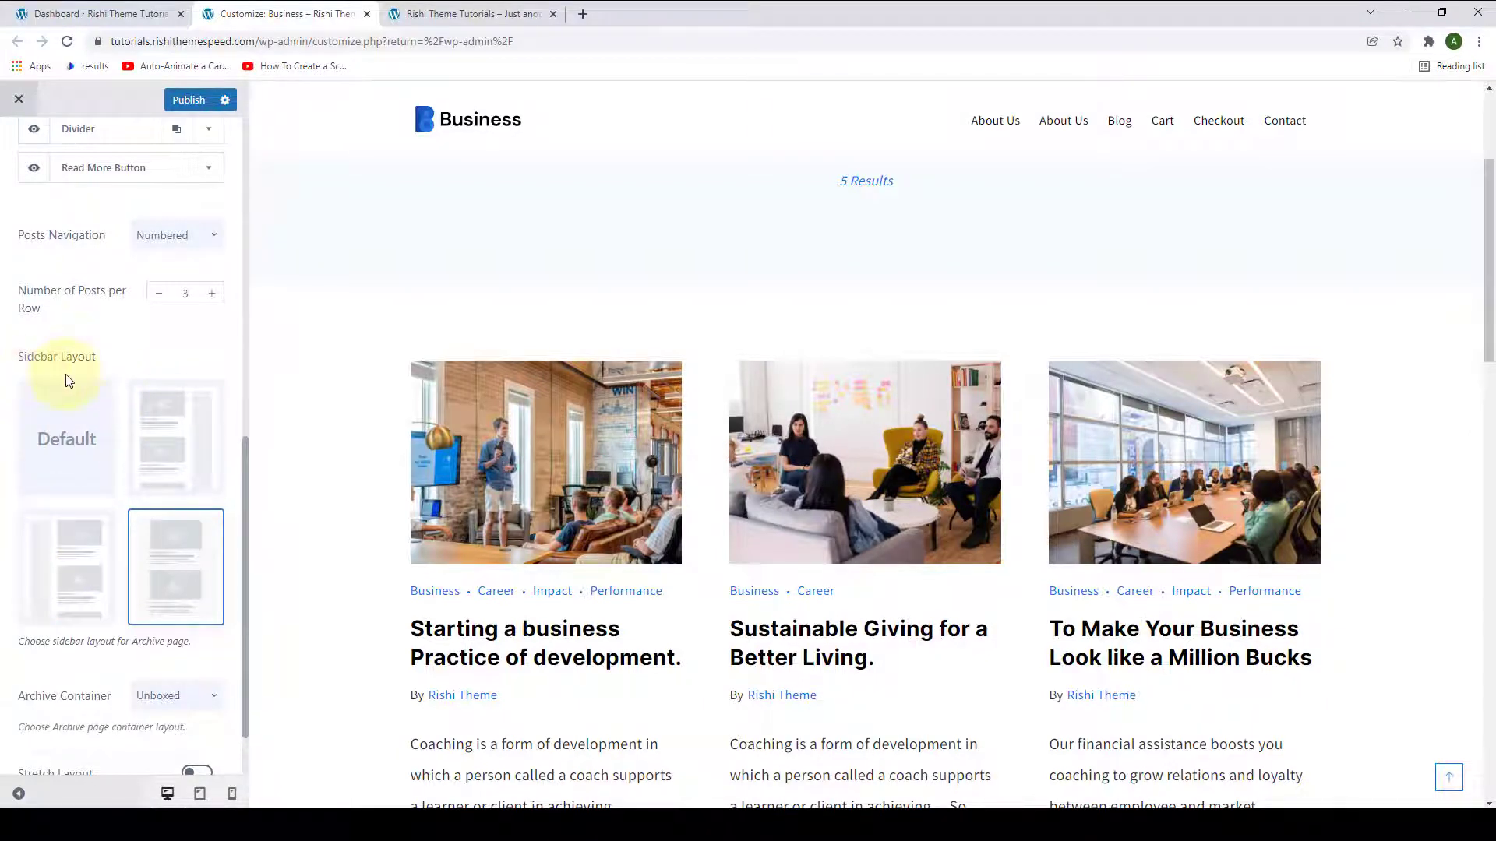
Keep the Archive Container set to Unboxed and turn on Stretch Layout
scroll(78, 420, down, 1)
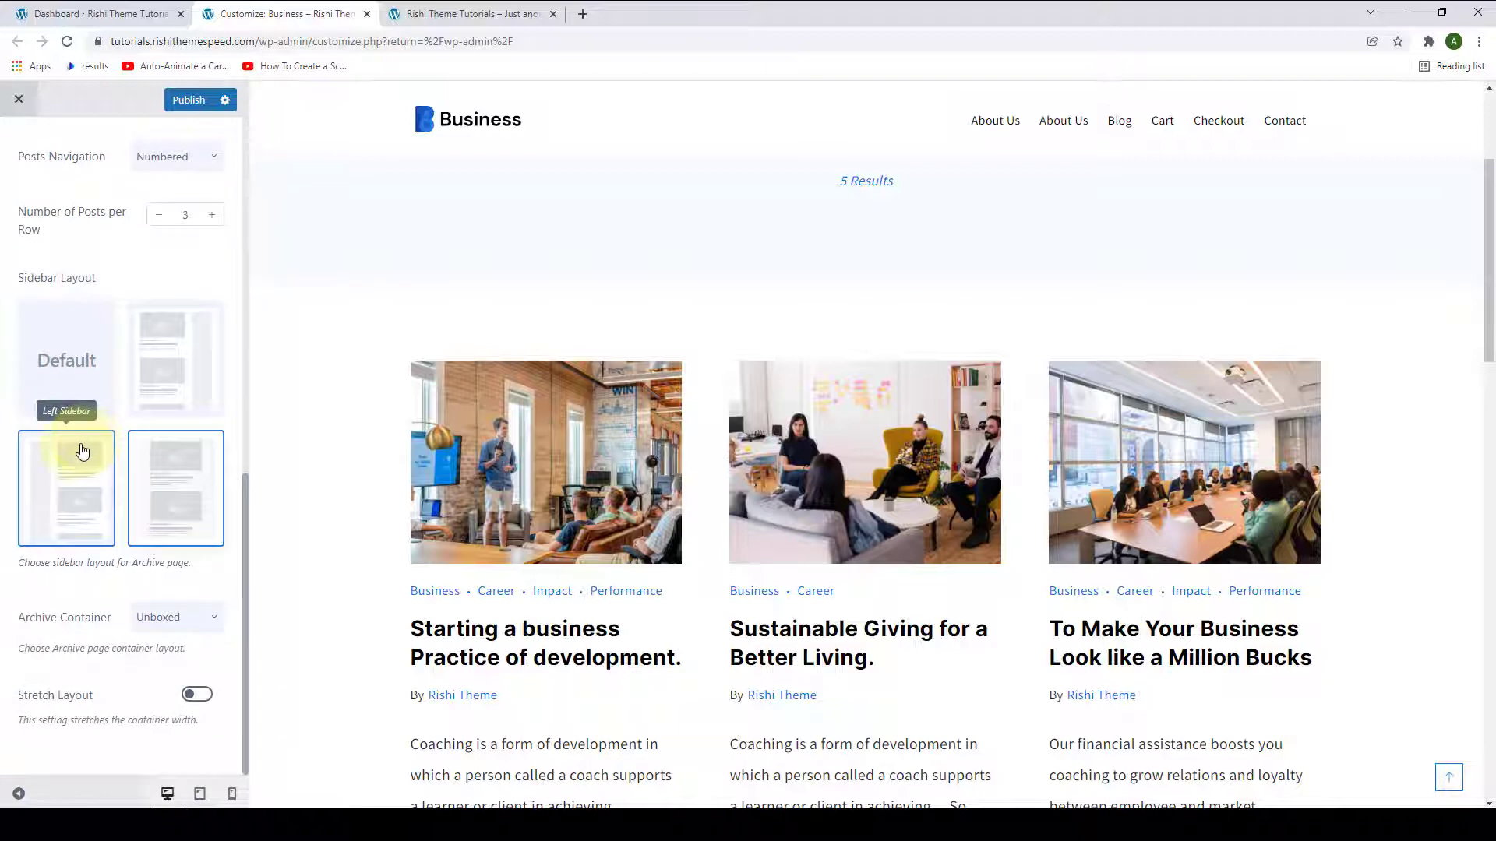
click(180, 627)
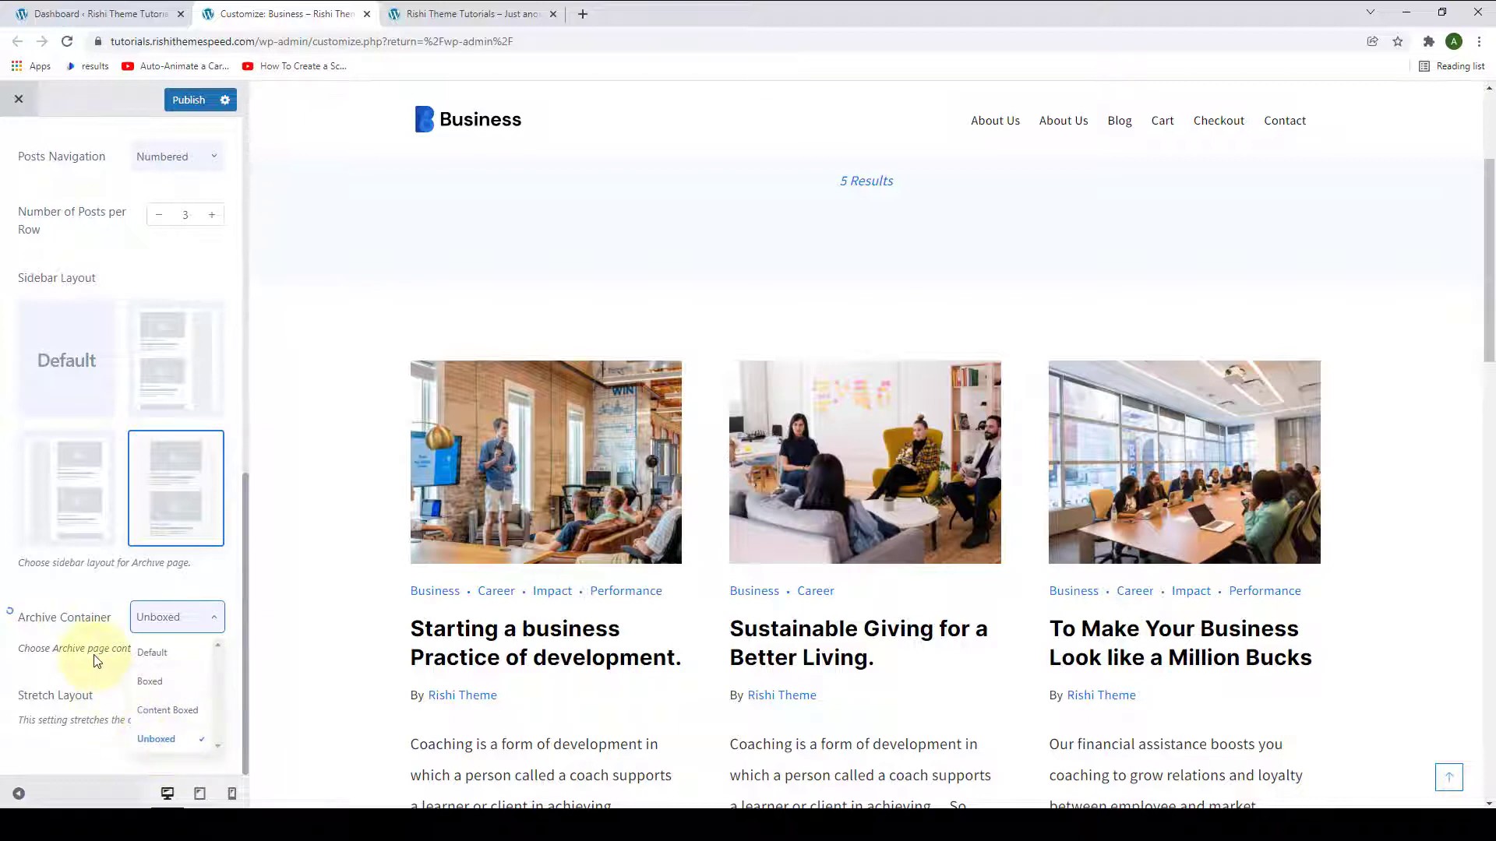
click(107, 633)
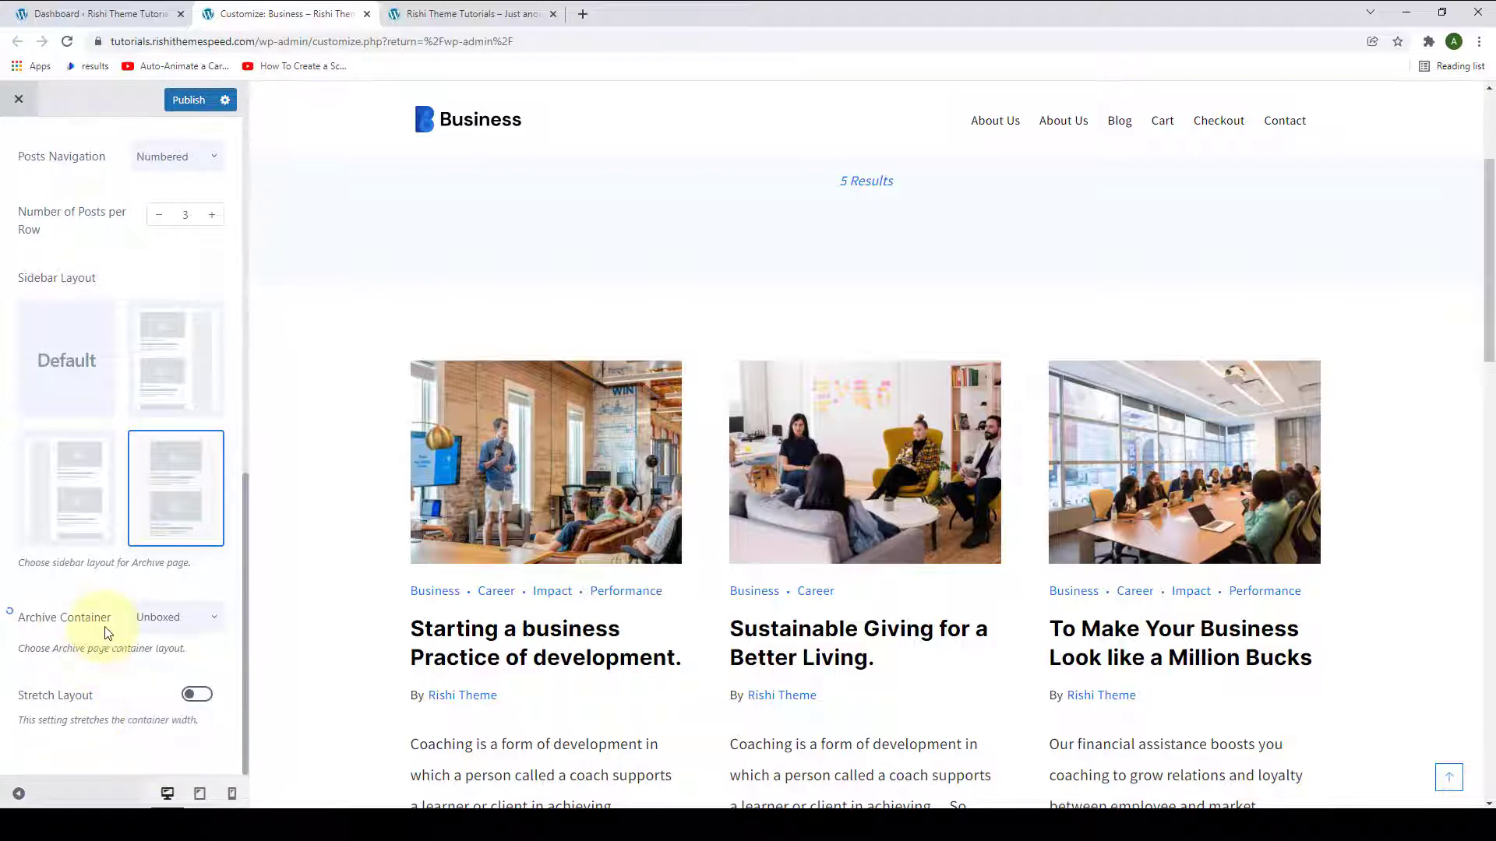
click(201, 701)
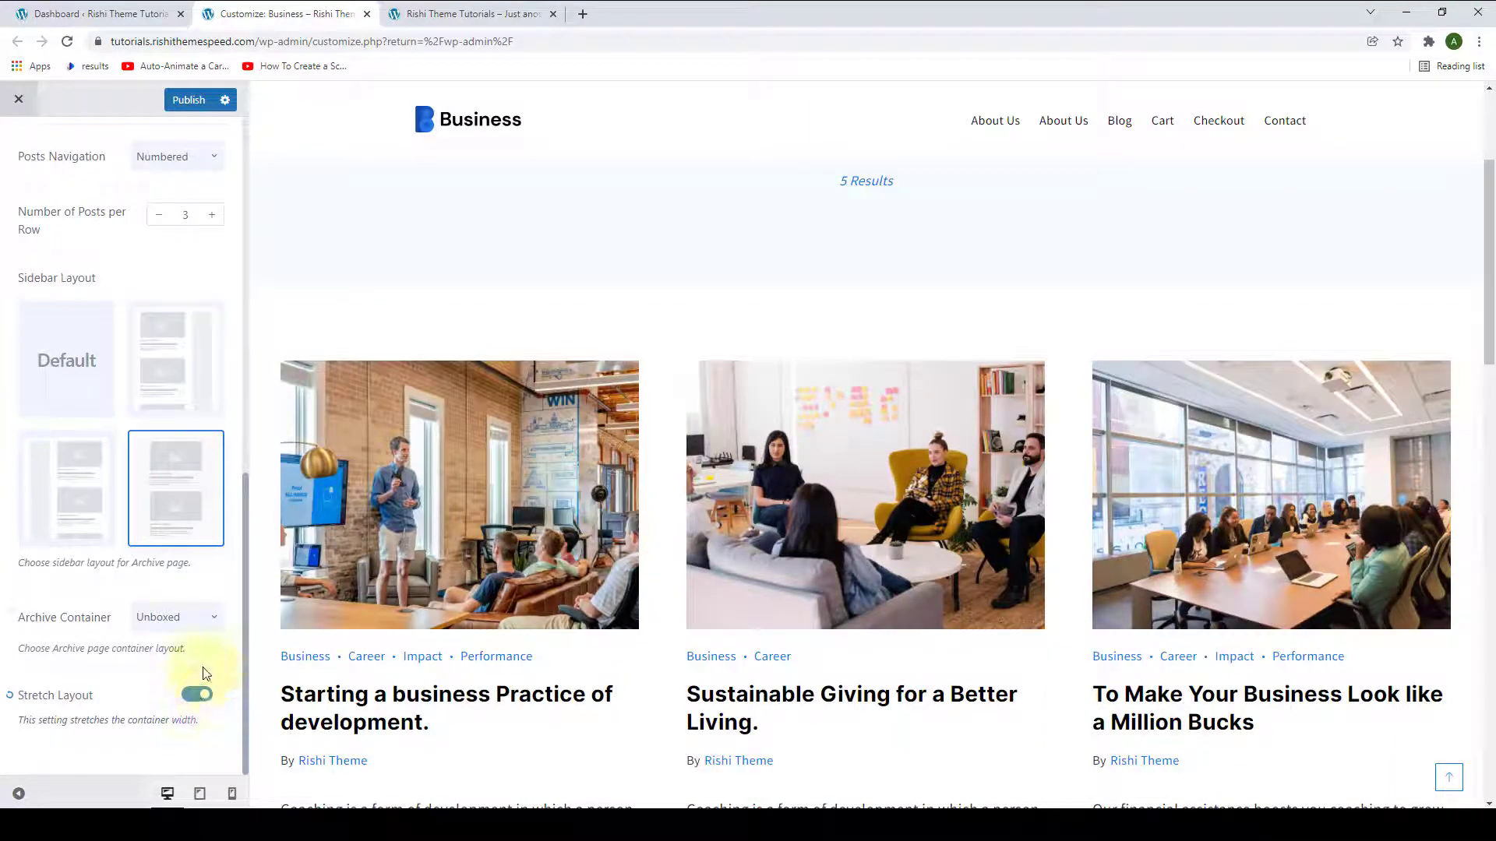
Preview the stretched three-column Business archive at full window width with the controls hidden
click(18, 793)
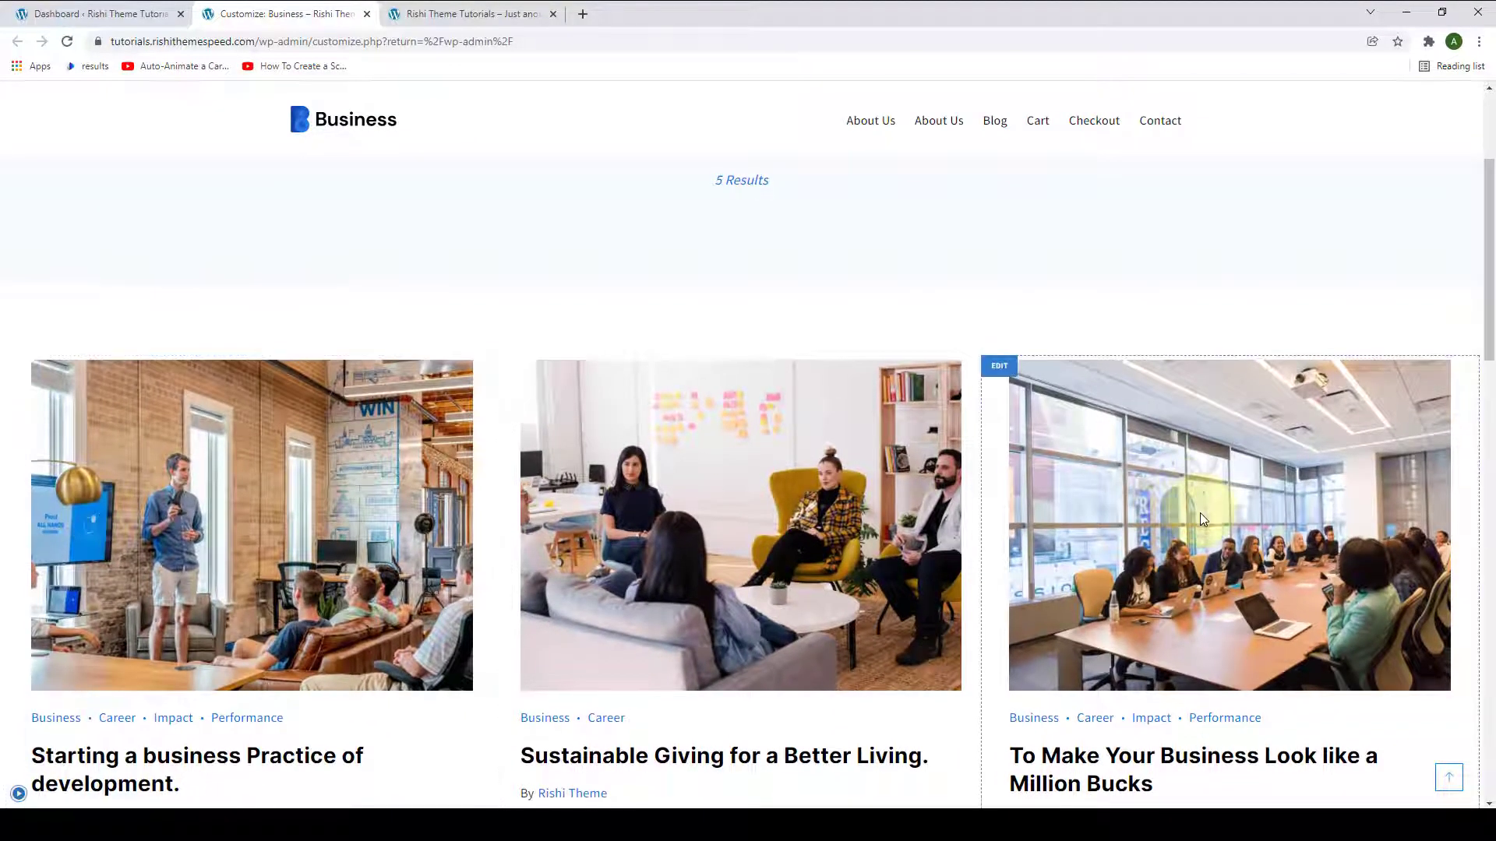
scroll(1200, 515, down, 10)
scroll(1200, 520, up, 10)
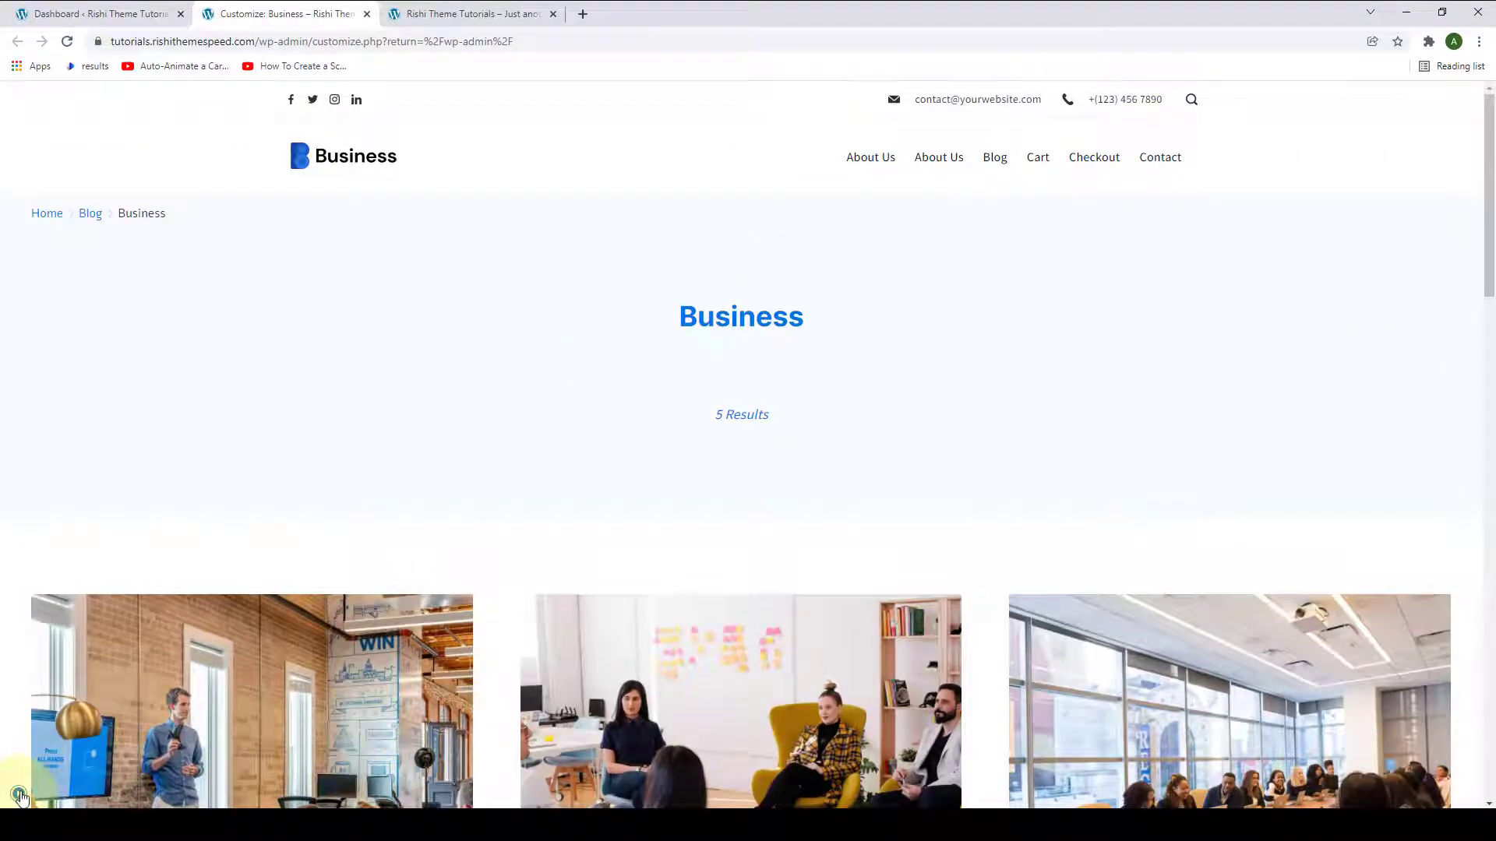
Restore the Customizer panel and publish all the archive page settings to the live site
click(17, 793)
scroll(144, 716, up, 10)
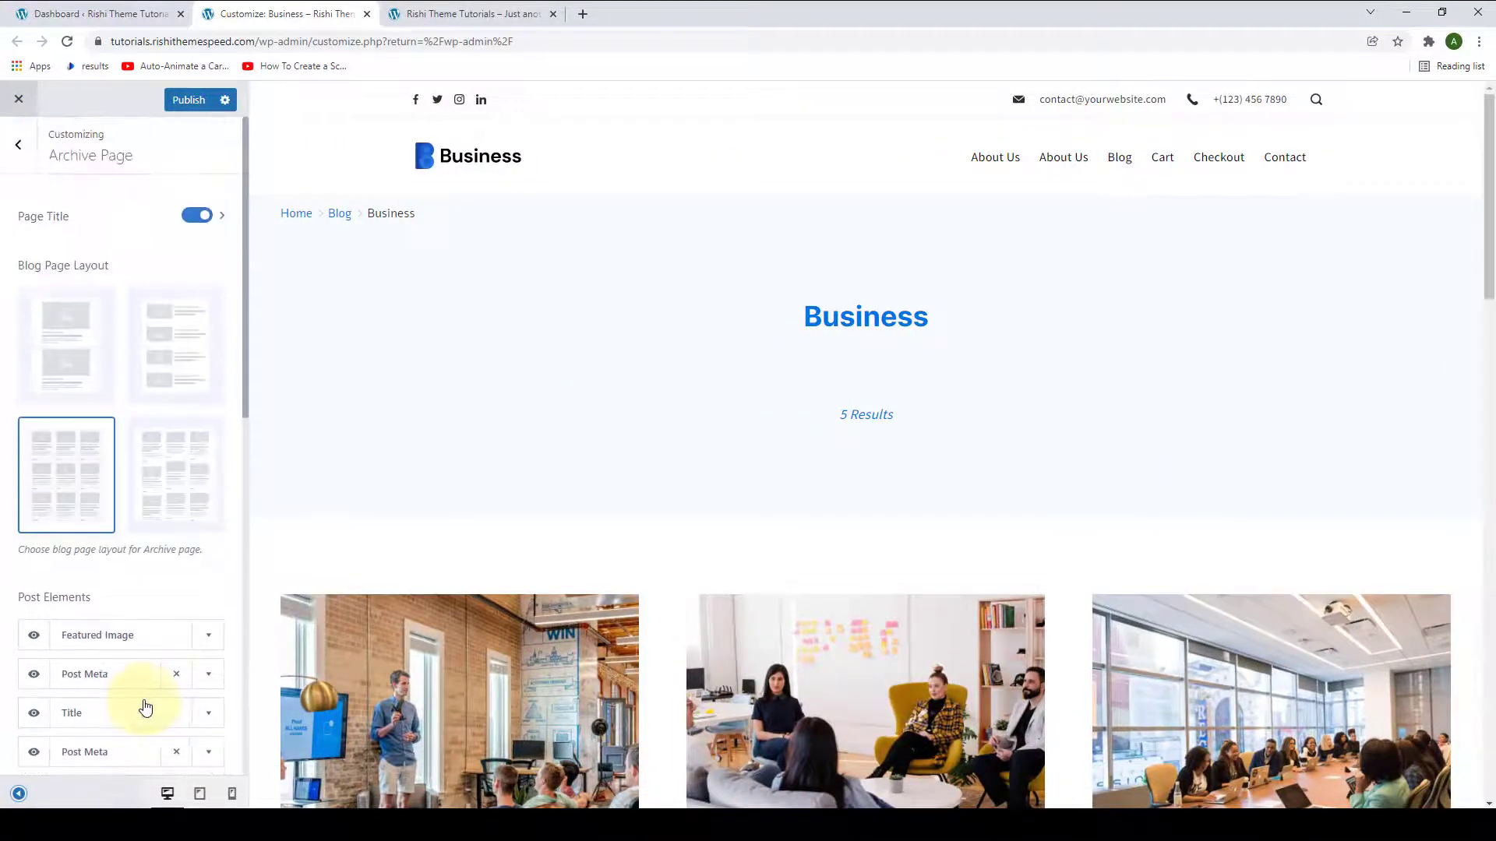
click(189, 100)
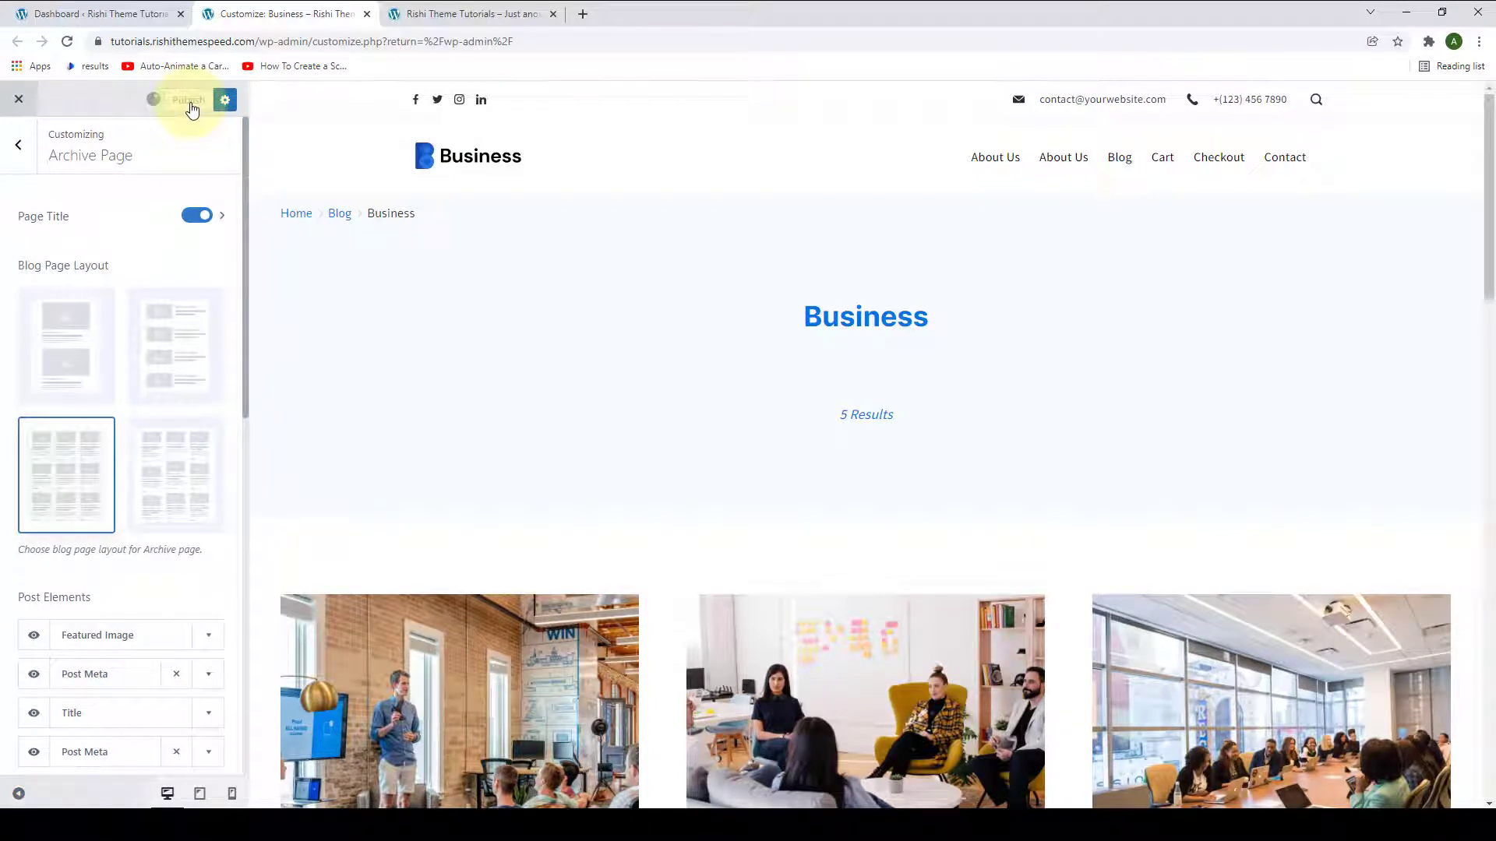